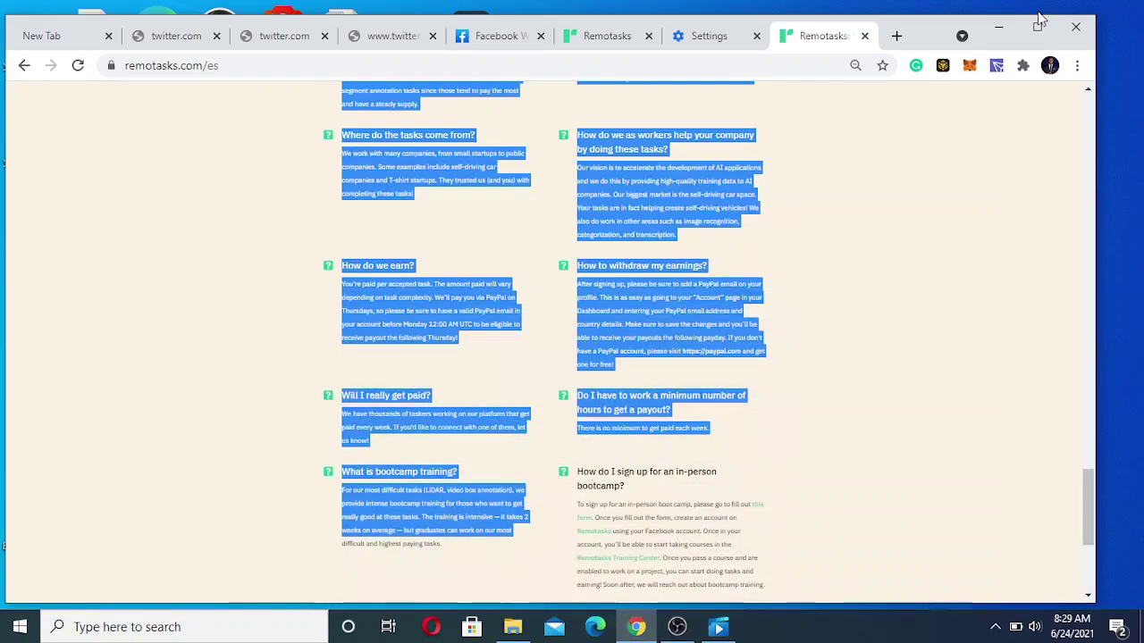
# Open a new Chrome tab and load remotasks.com, showing the Spanish home page
pyautogui.click(696, 39)
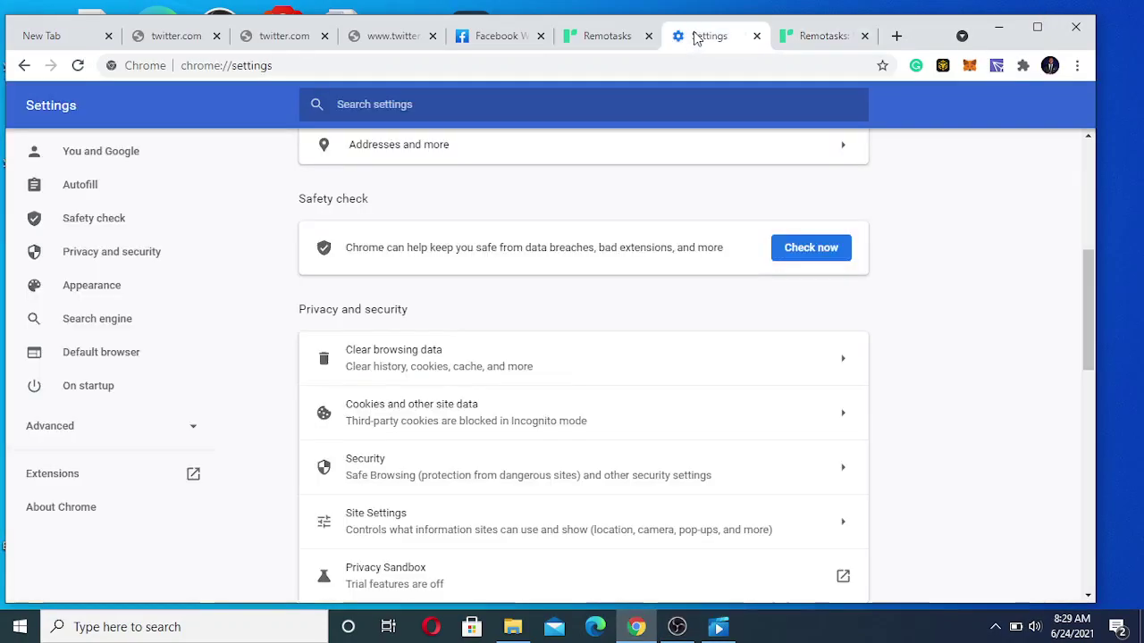
pyautogui.click(897, 36)
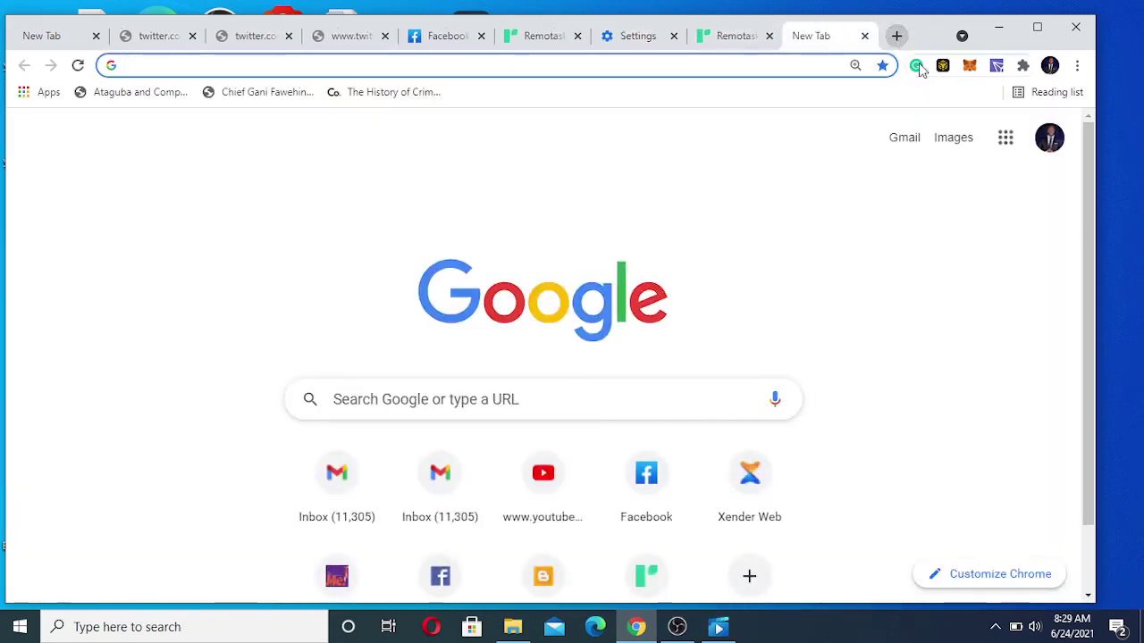
pyautogui.click(384, 71)
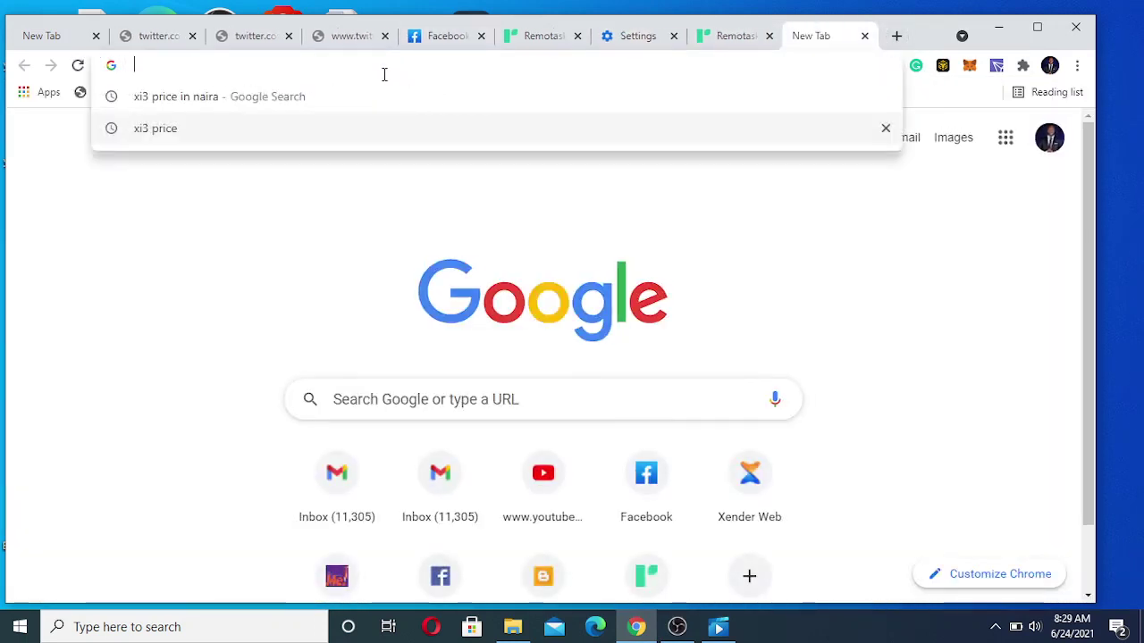
pyautogui.write('remotasks.com/es')
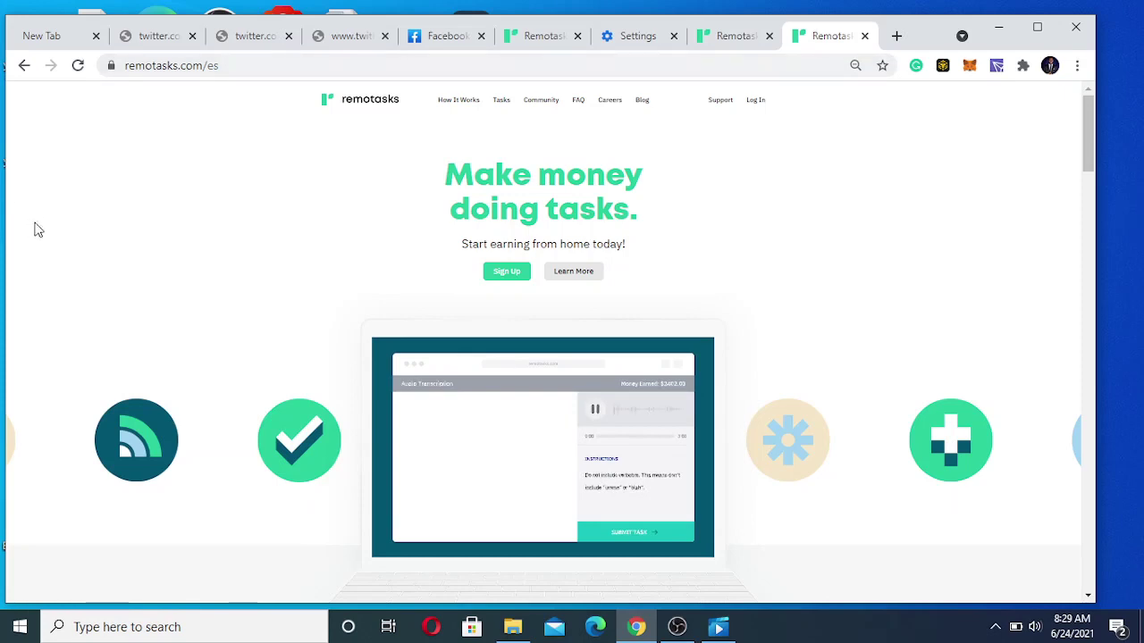
# Sign up with a Google account after translating the form to English and accepting the Terms and EU DPA
pyautogui.click(504, 278)
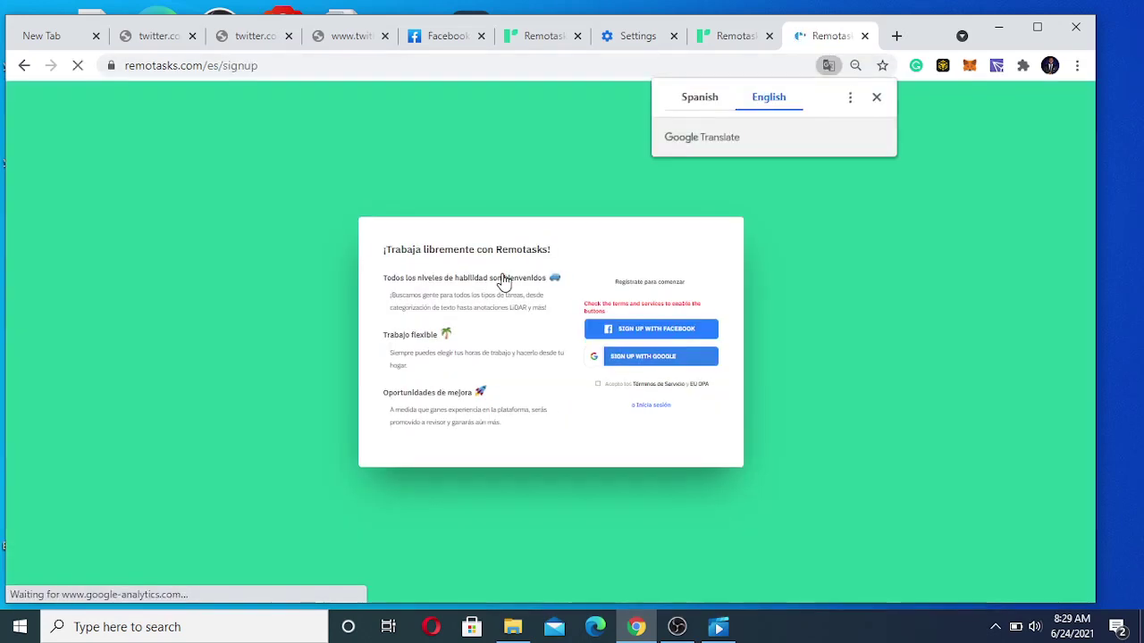
pyautogui.click(597, 386)
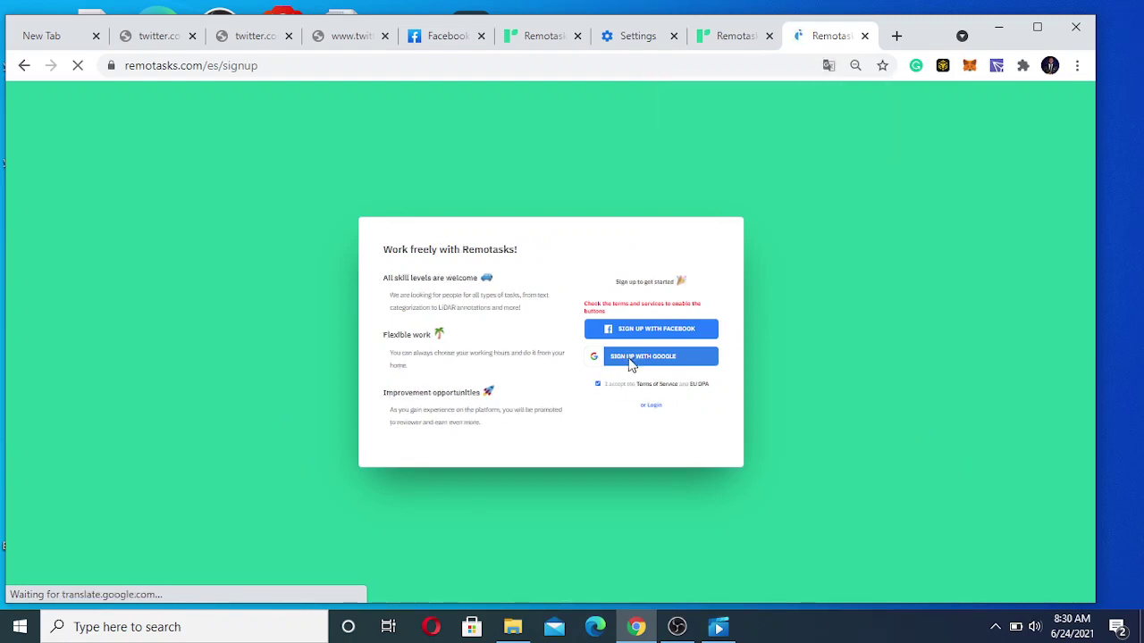
pyautogui.click(598, 385)
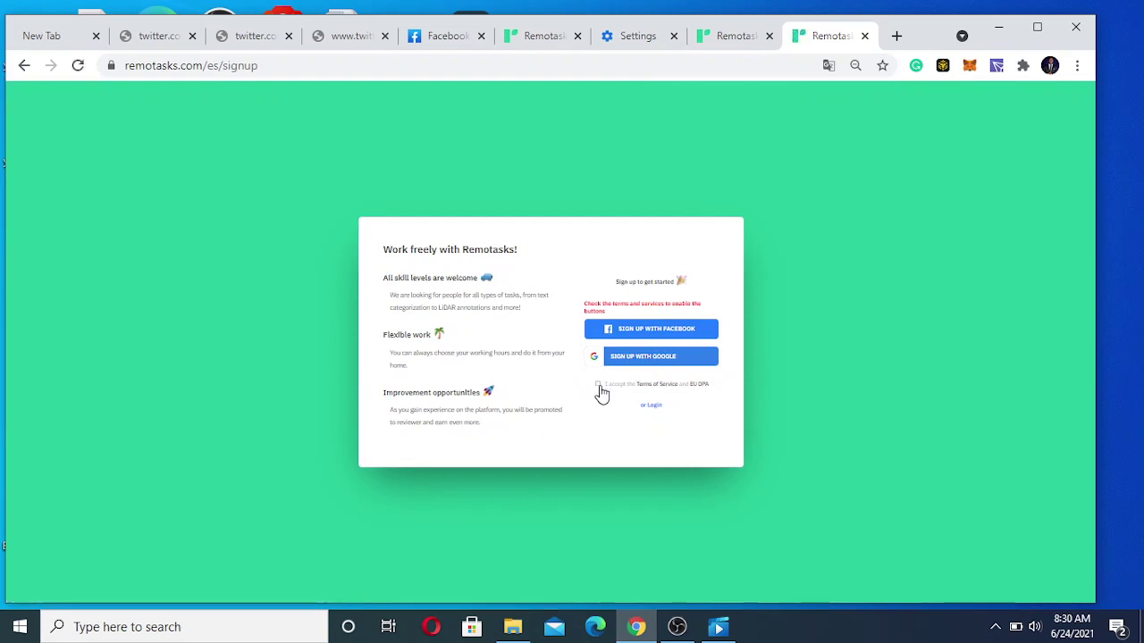
pyautogui.click(599, 385)
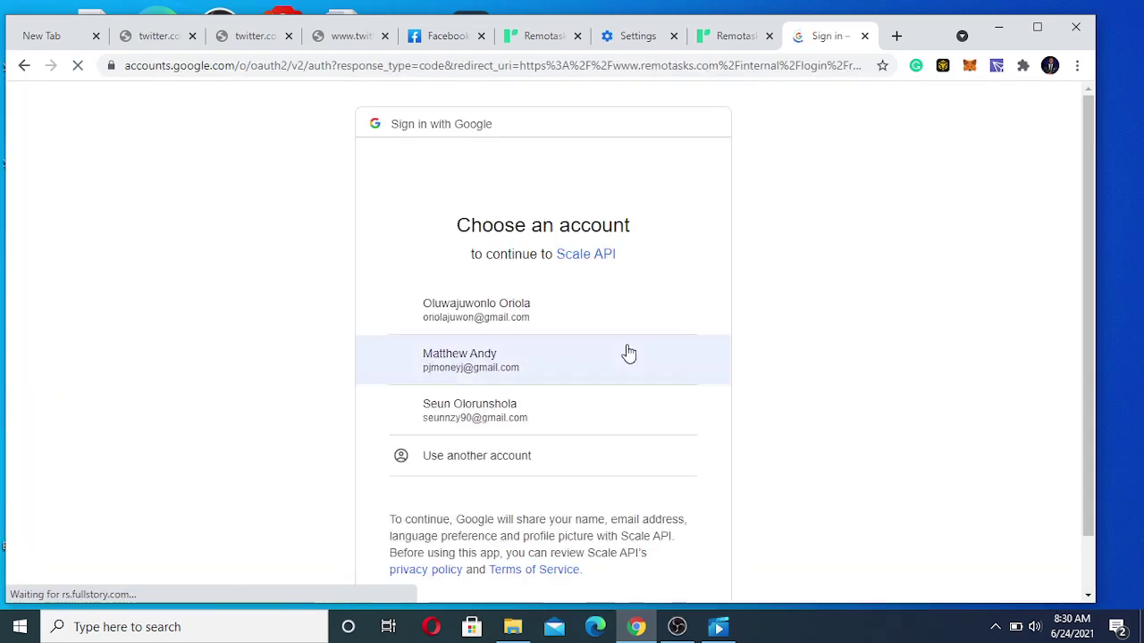
pyautogui.click(557, 371)
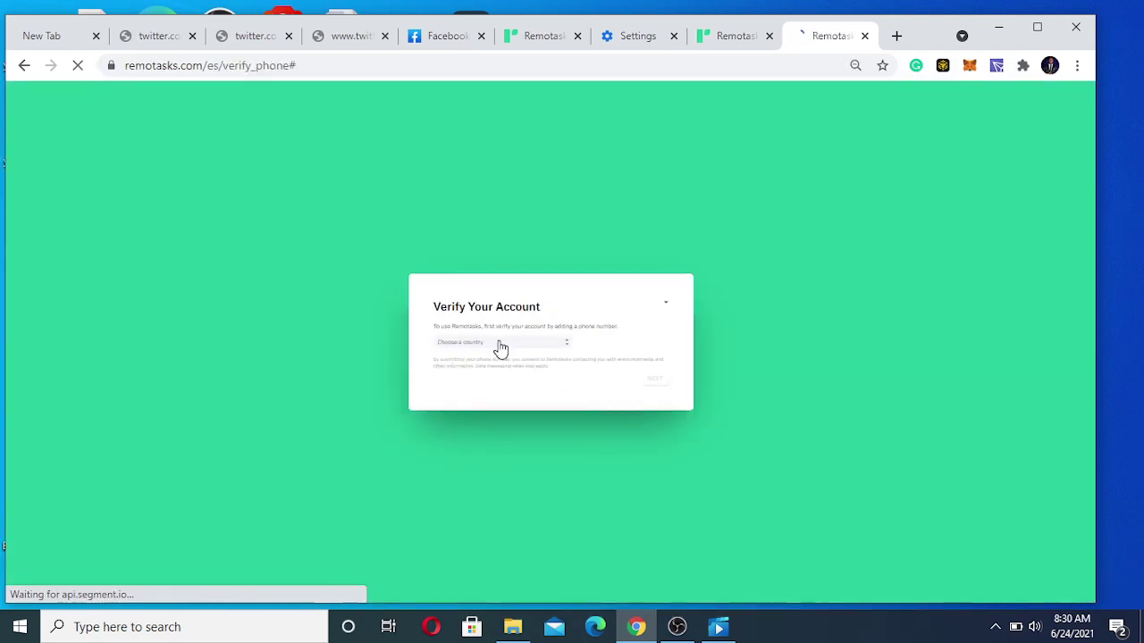
# Choose Nigeria as the country, enter the phone number and submit it for an SMS code
pyautogui.click(499, 345)
pyautogui.write('ni')
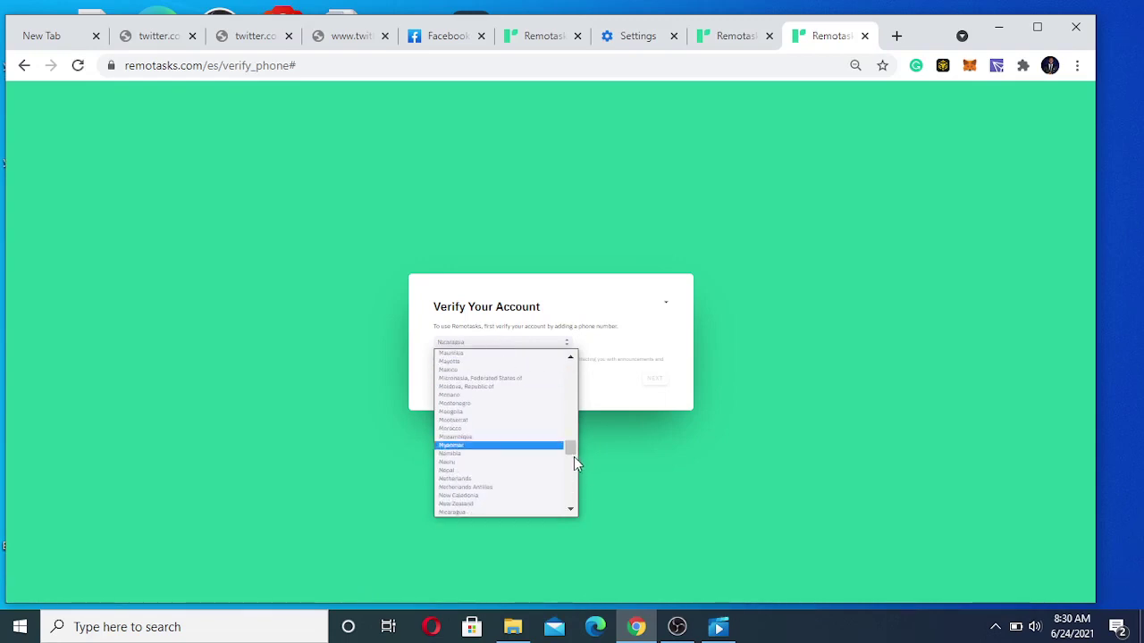
pyautogui.scroll(-2, 572, 449)
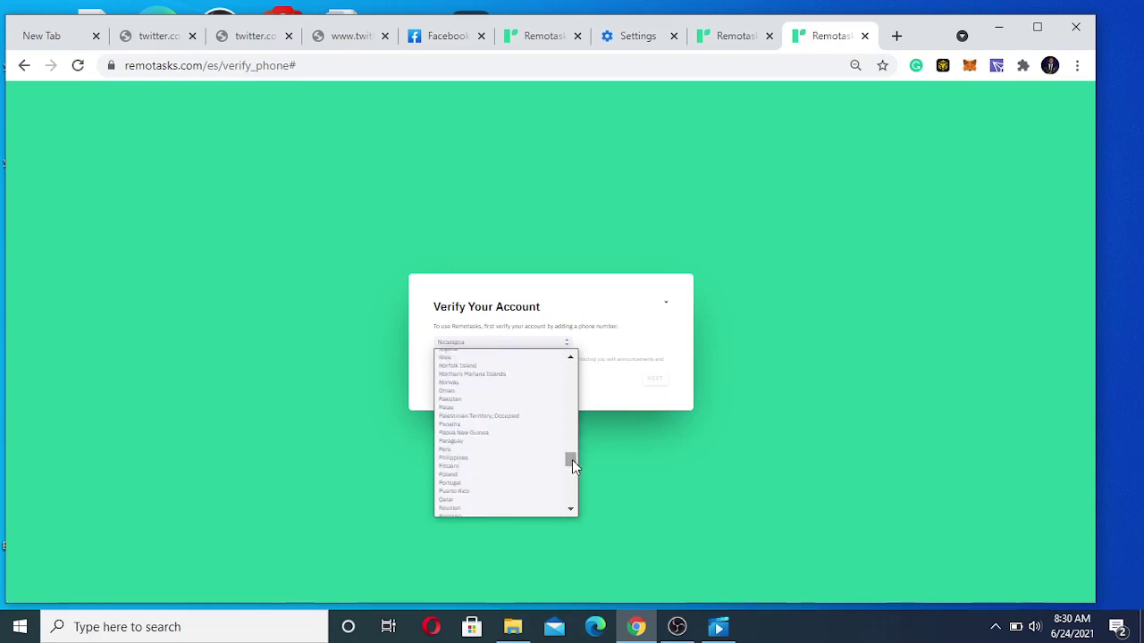
pyautogui.scroll(1, 571, 458)
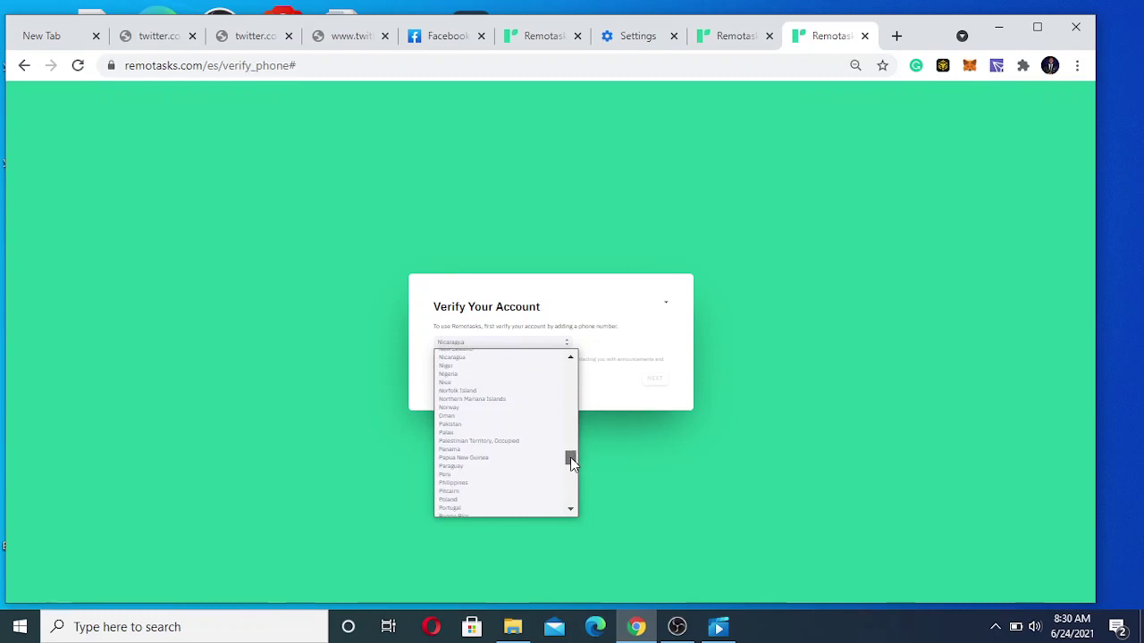
pyautogui.click(466, 373)
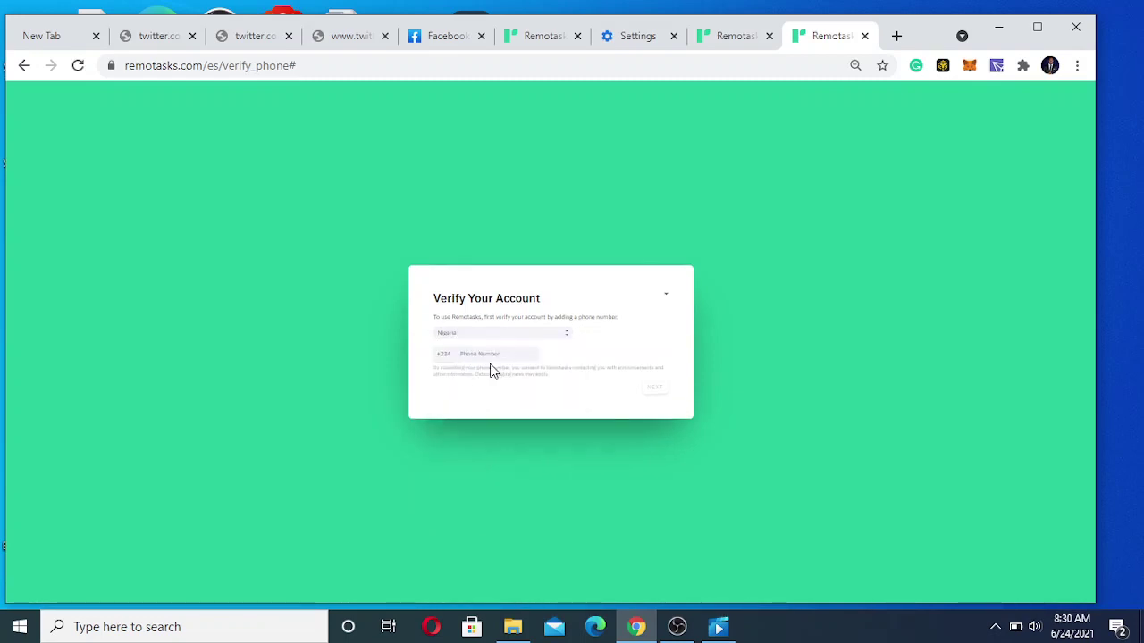
pyautogui.click(486, 354)
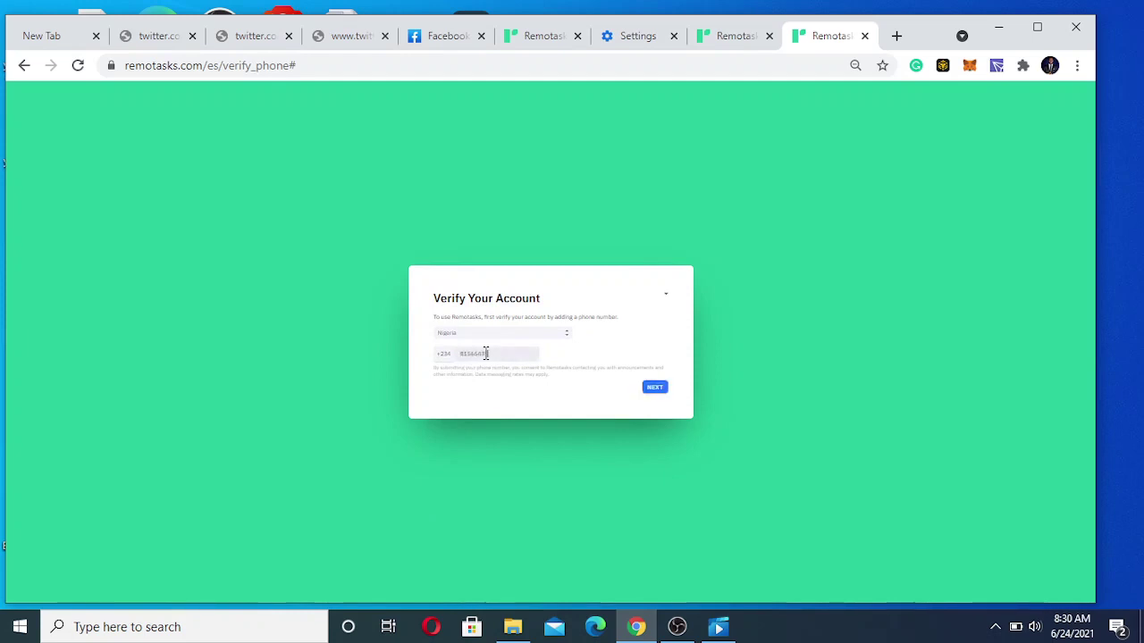
pyautogui.click(657, 393)
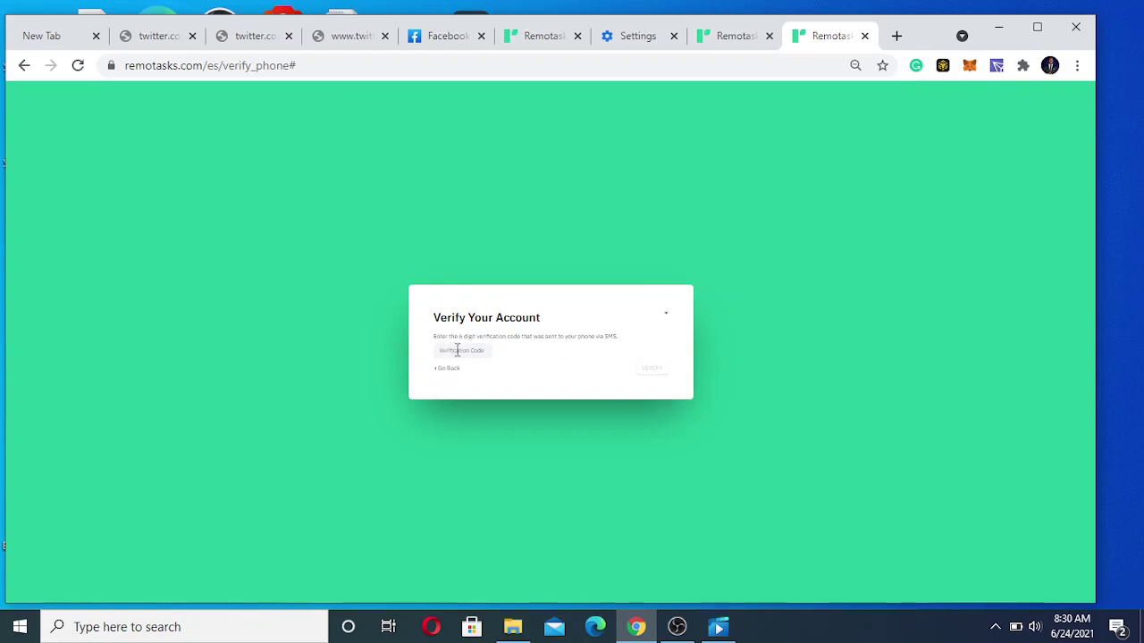
# Enter the code received by SMS and submit it with VERIFY
pyautogui.click(457, 350)
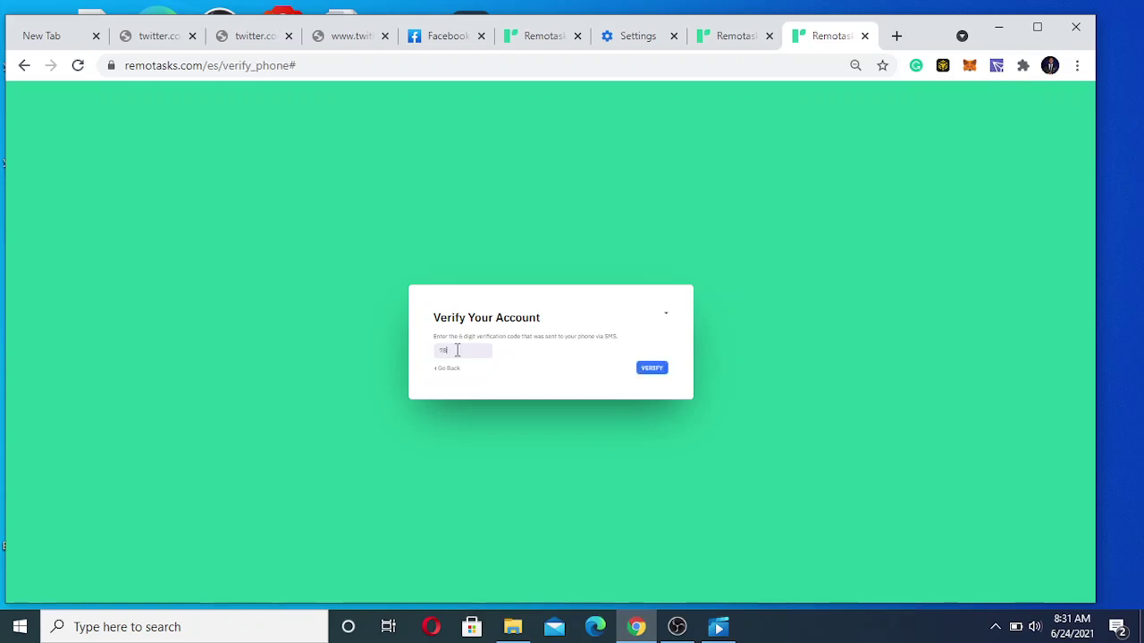
pyautogui.click(653, 368)
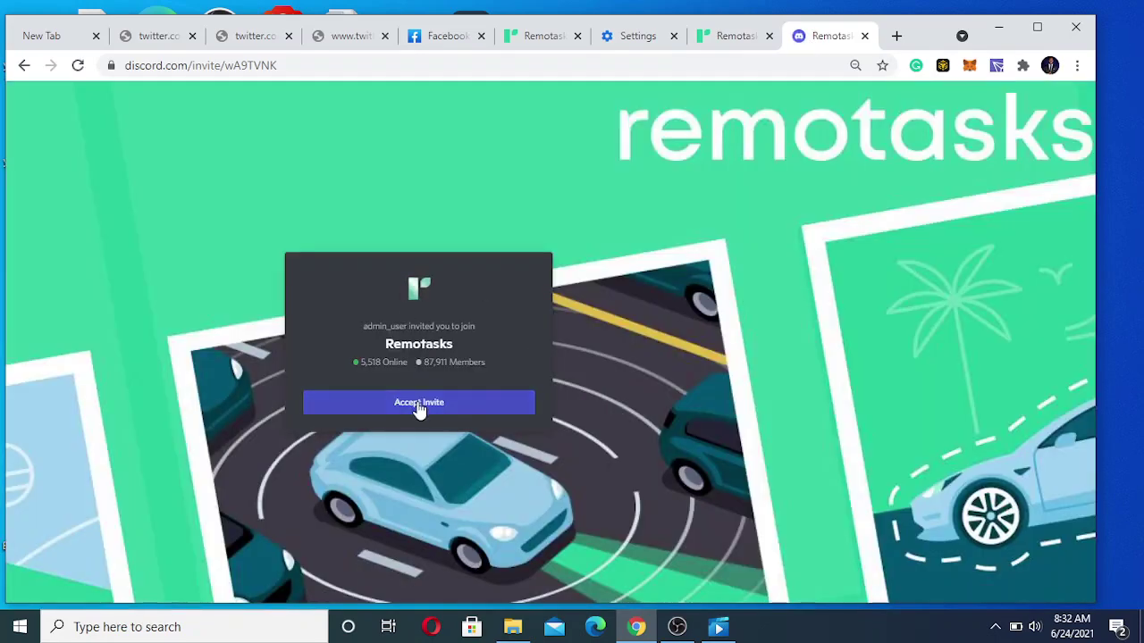
# Accept the invite to join the Remotasks Discord server
pyautogui.click(418, 403)
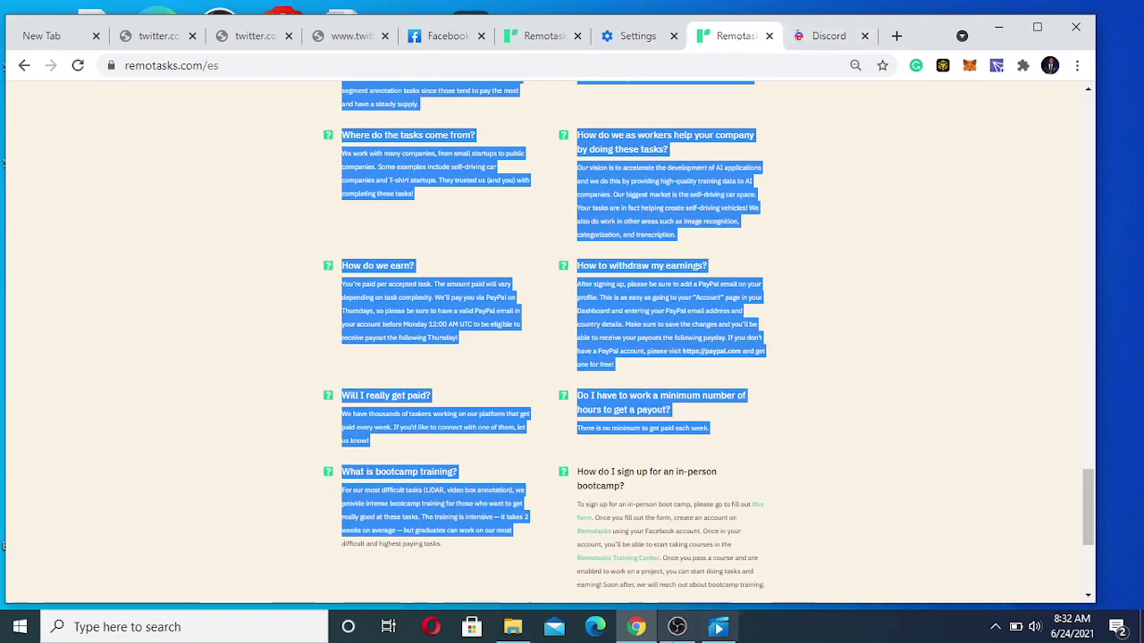
pyautogui.click(678, 628)
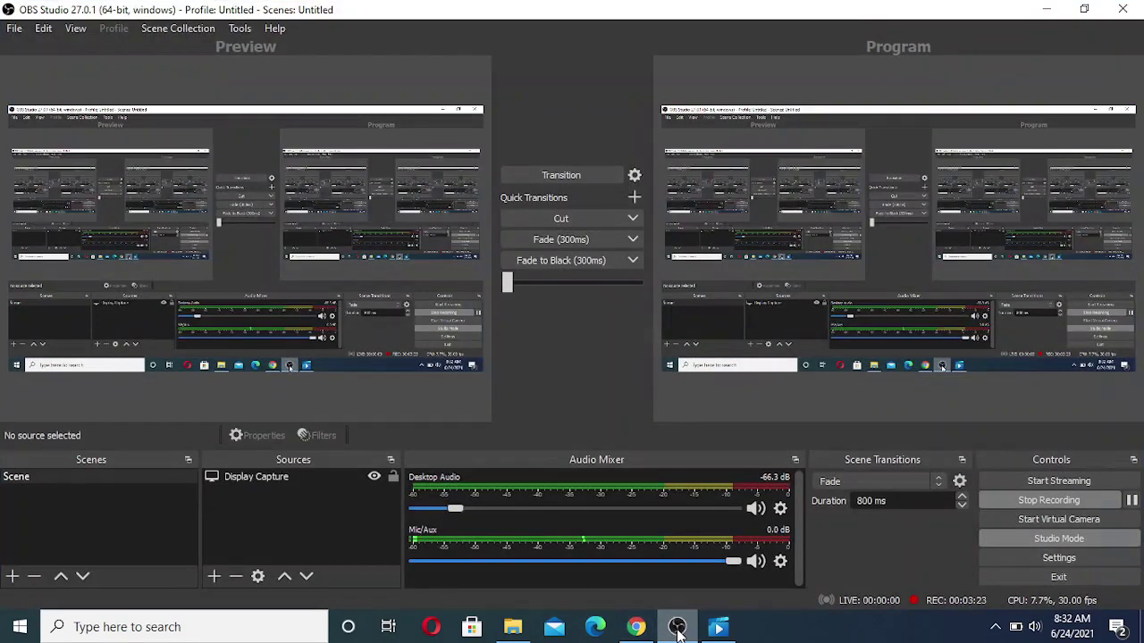
pyautogui.click(677, 628)
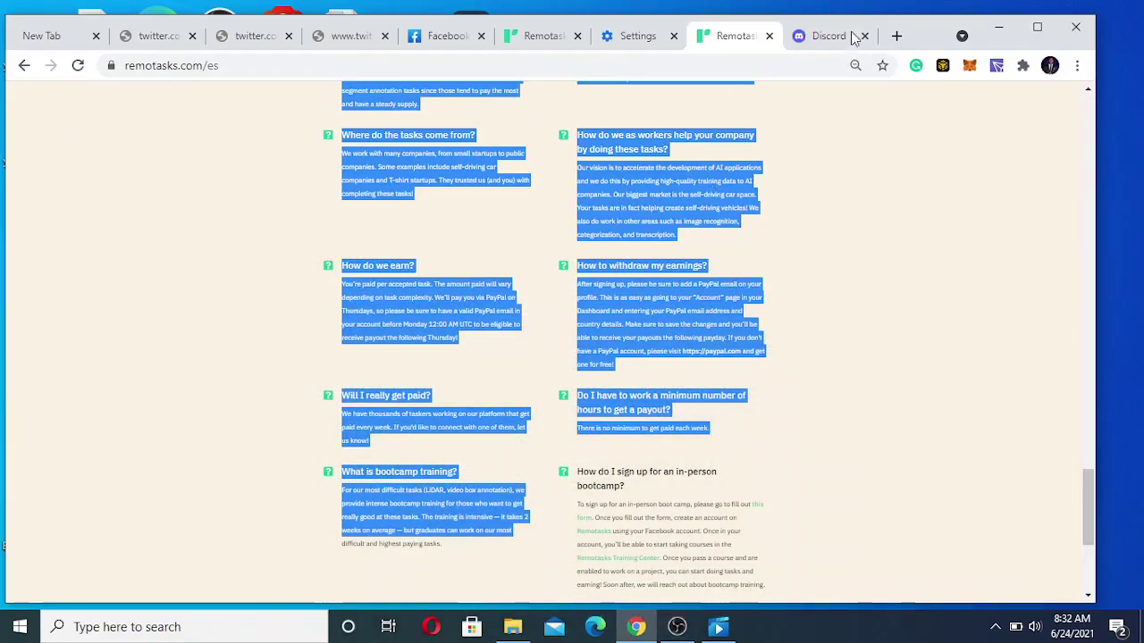
# Dismiss Discord's What's New popup and go back to the Remotasks page
pyautogui.click(825, 45)
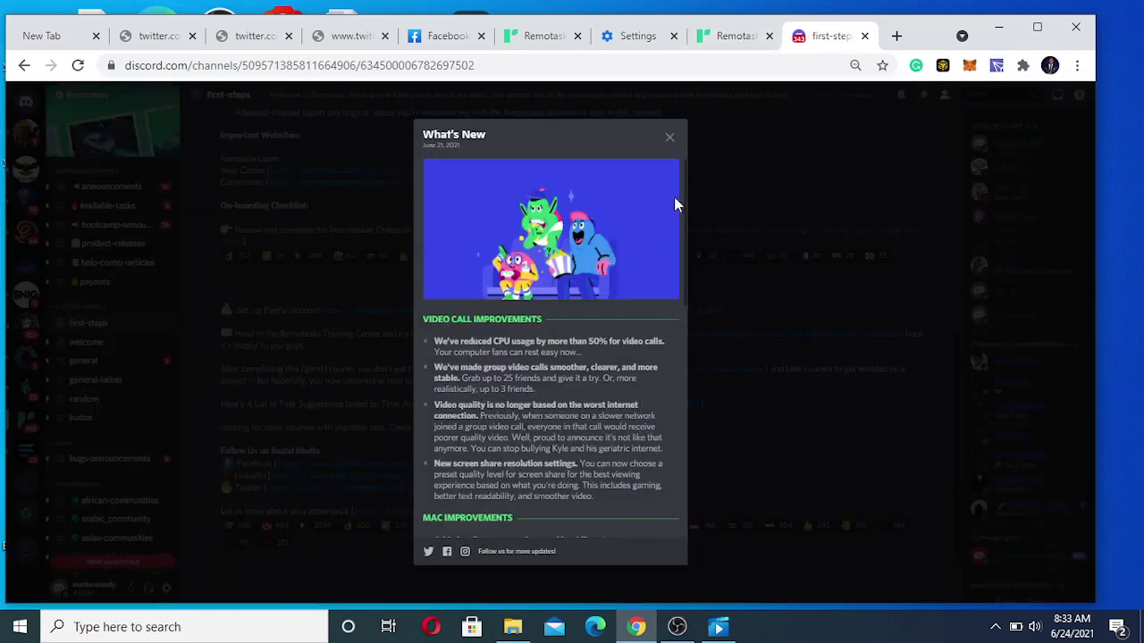
pyautogui.click(669, 138)
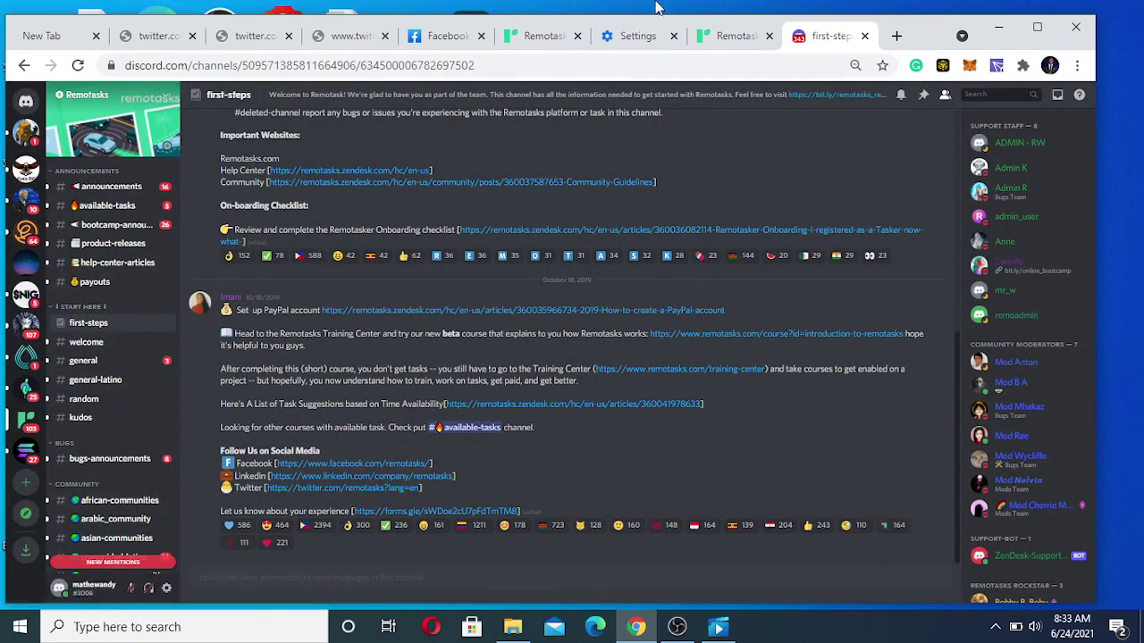
pyautogui.click(736, 37)
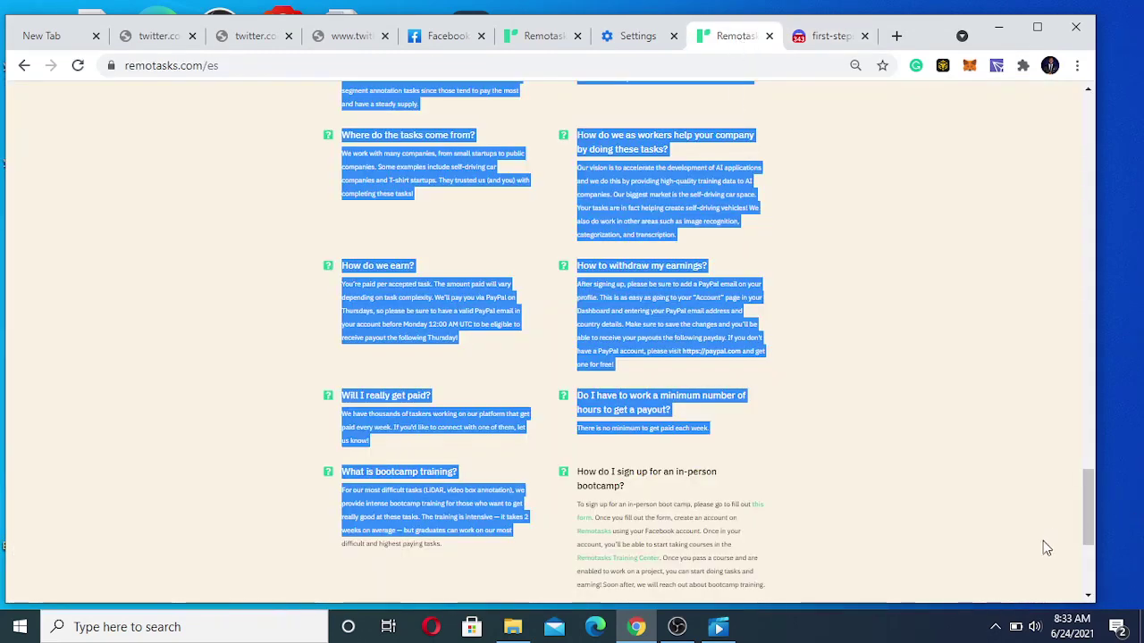
pyautogui.moveTo(1086, 518); pyautogui.dragTo(1072, 102)
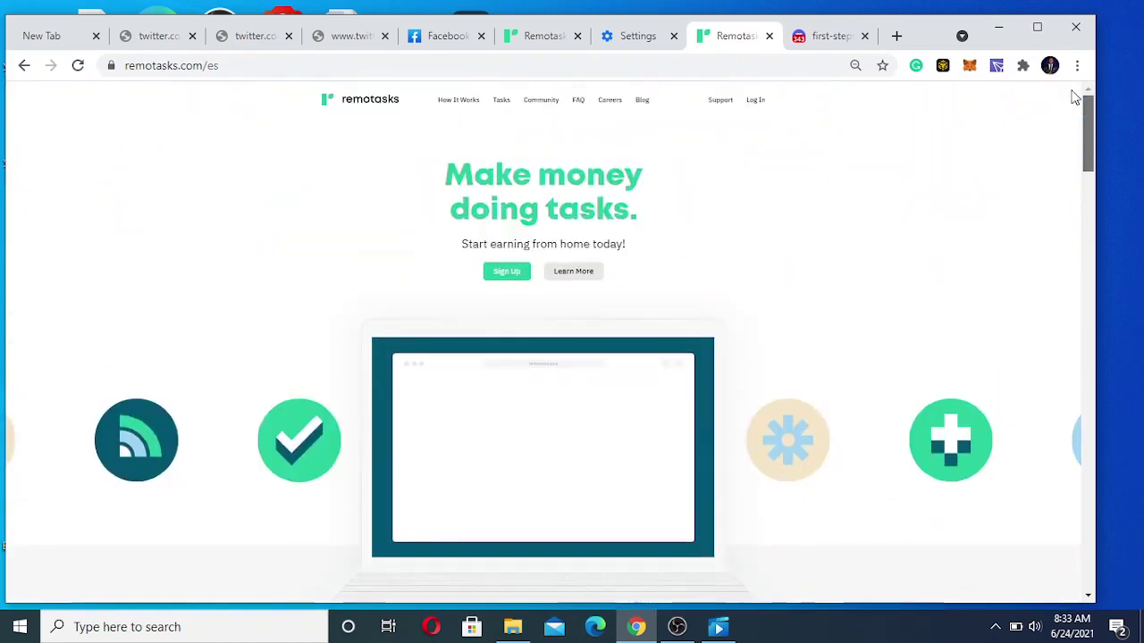
# Log in to Remotasks from the home page
pyautogui.click(546, 39)
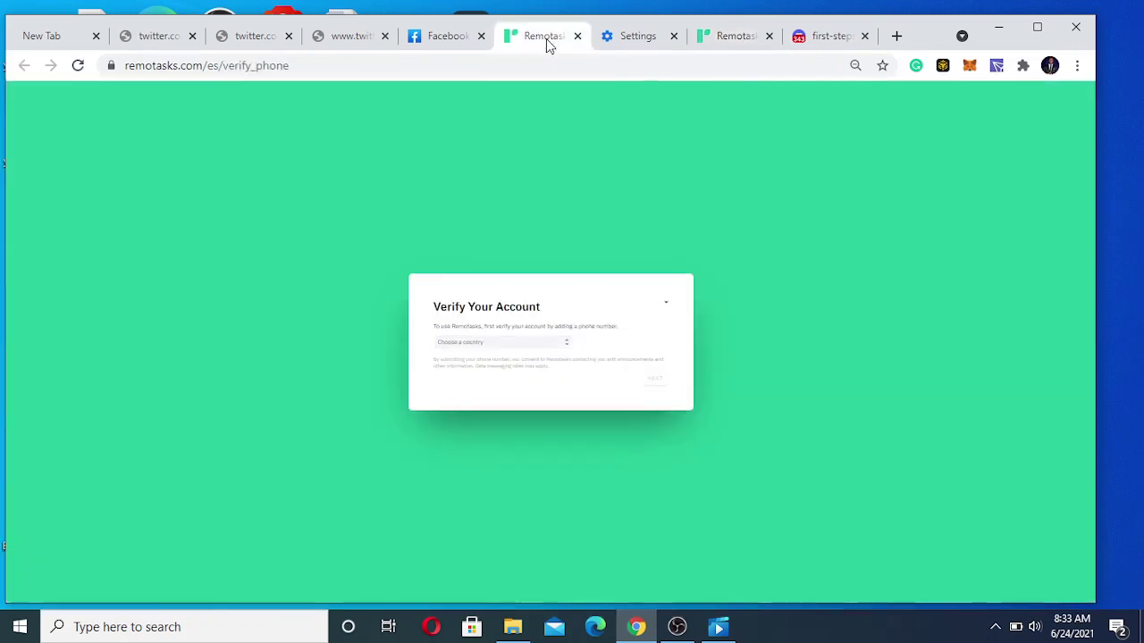
pyautogui.click(719, 41)
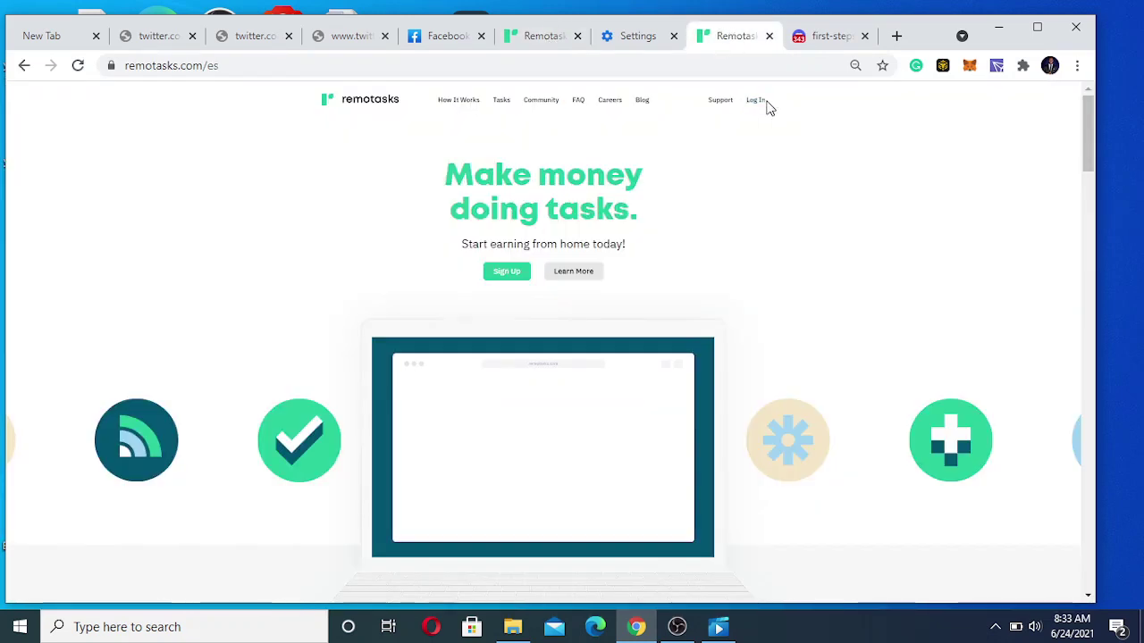
pyautogui.click(817, 40)
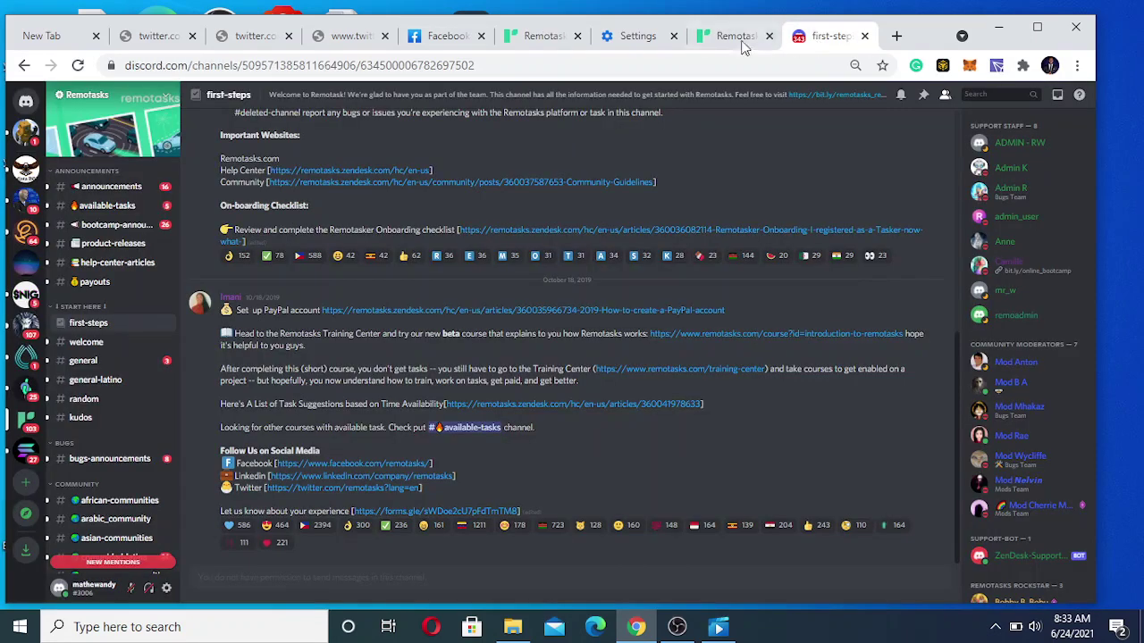
pyautogui.click(720, 41)
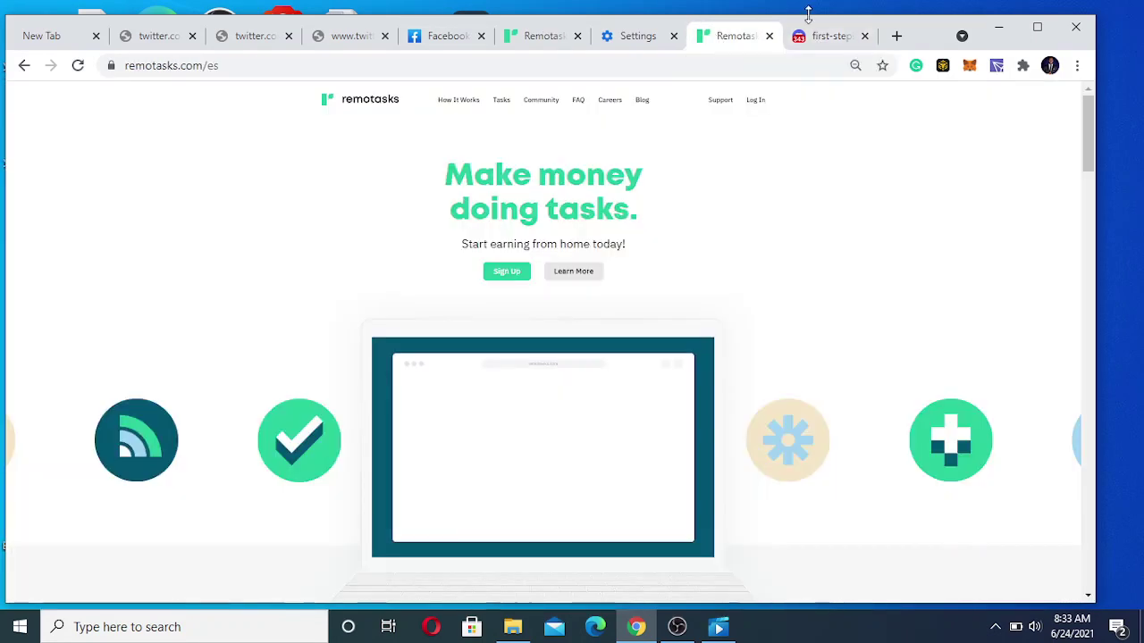
pyautogui.click(824, 36)
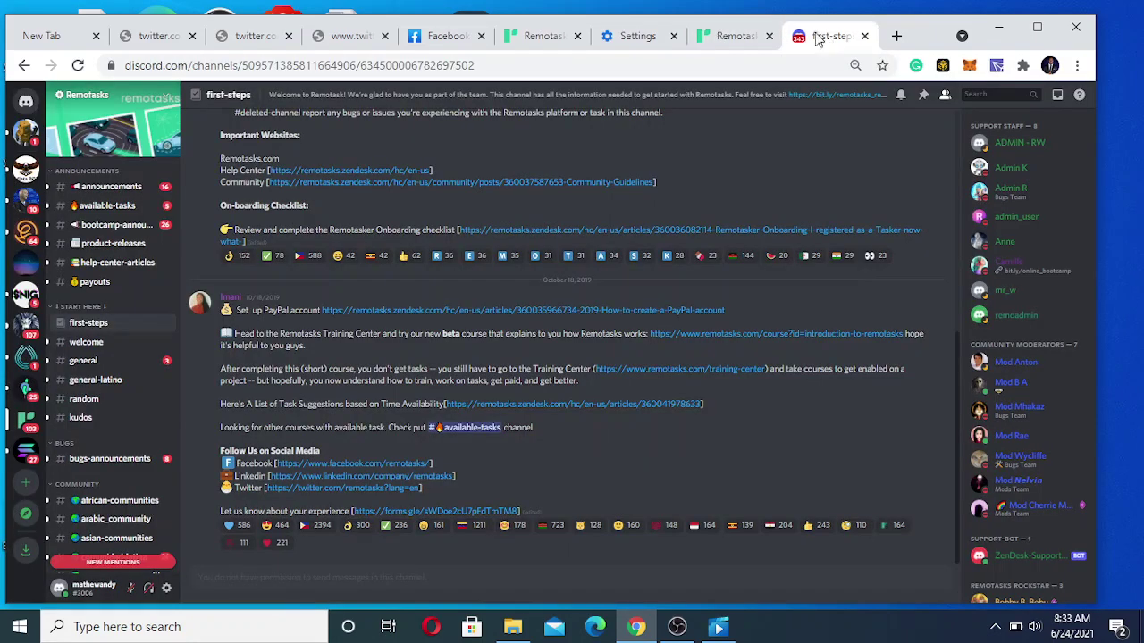
pyautogui.click(733, 36)
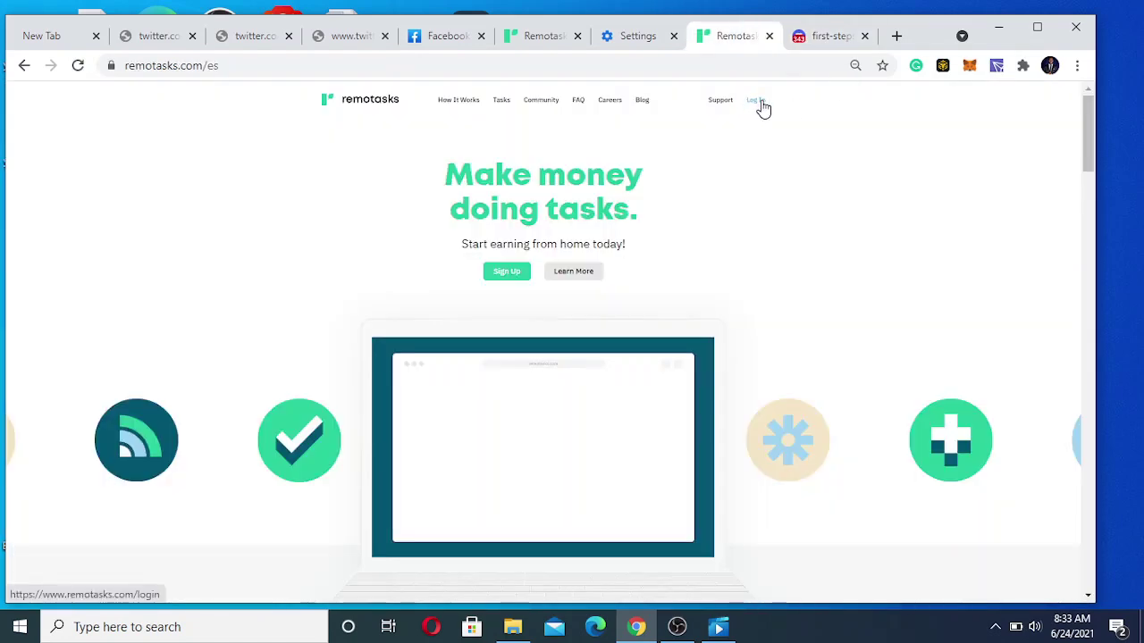
pyautogui.click(756, 102)
# Open the Entrenamientos checklist and mark Join Remotasks Discord as done
pyautogui.click(808, 34)
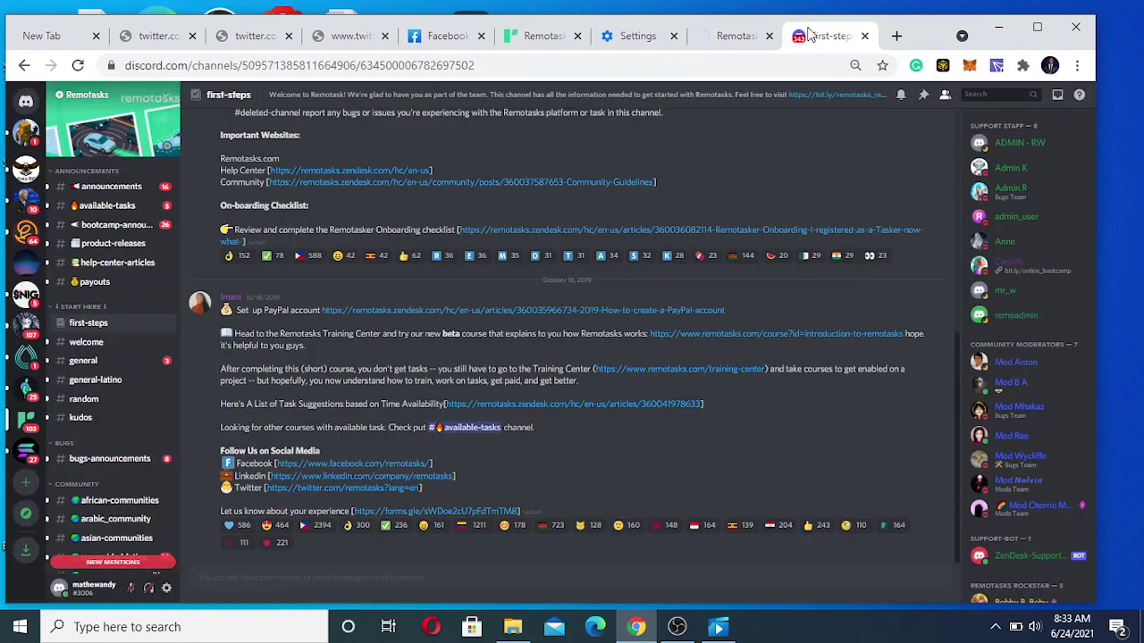
pyautogui.click(722, 34)
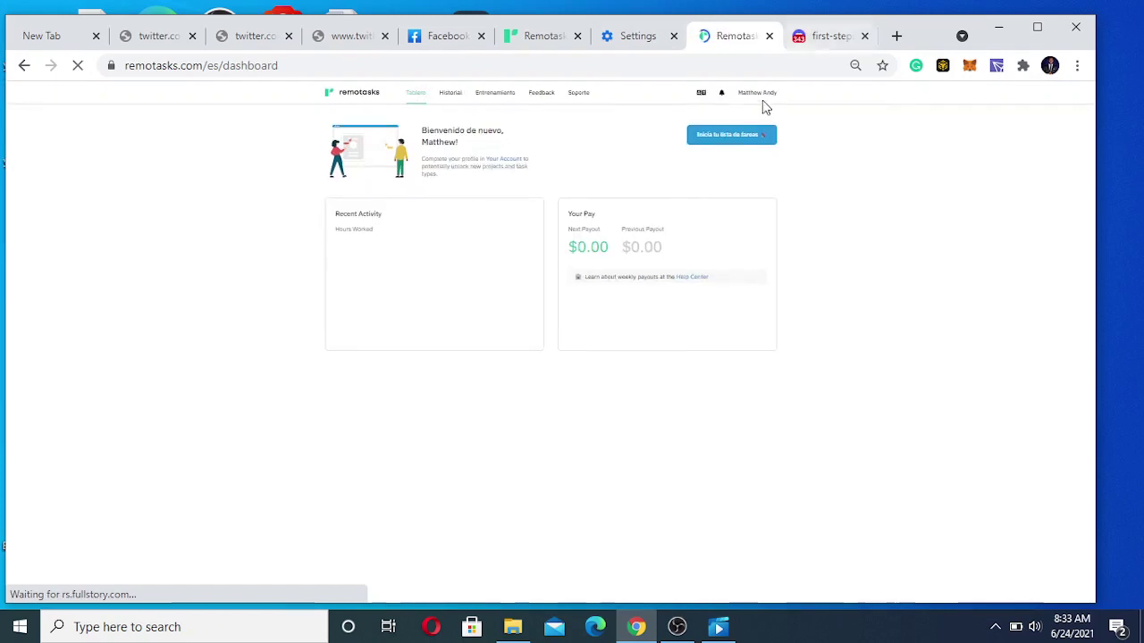
pyautogui.click(494, 95)
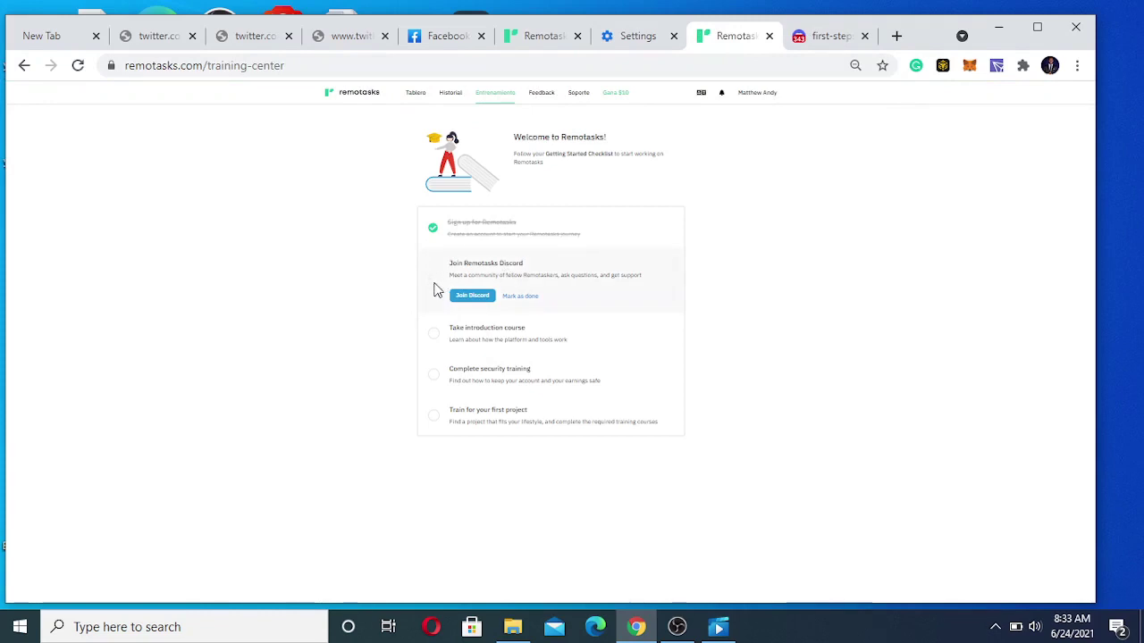
pyautogui.click(519, 298)
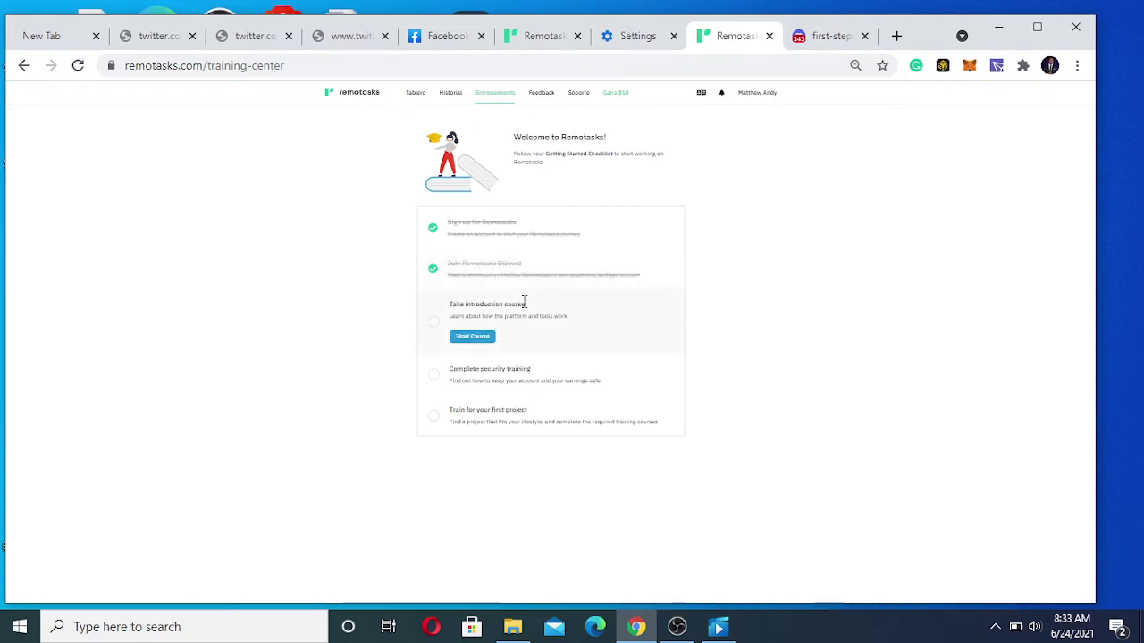
# Start the Take introduction course item and view the Introducción a Remotasks welcome page
pyautogui.click(479, 344)
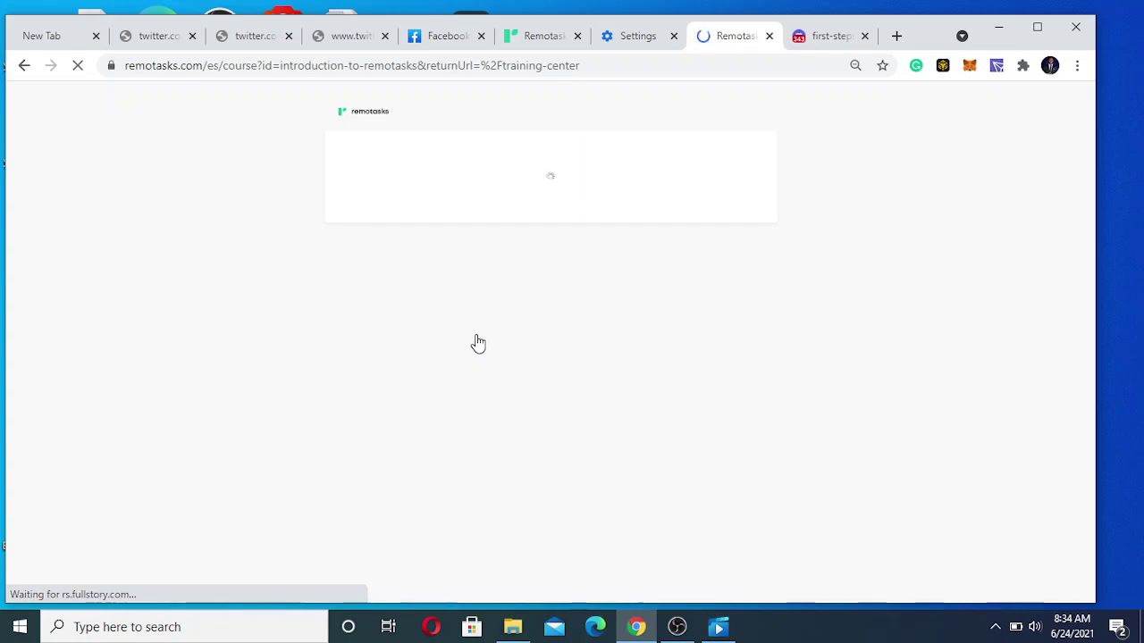
pyautogui.click(628, 40)
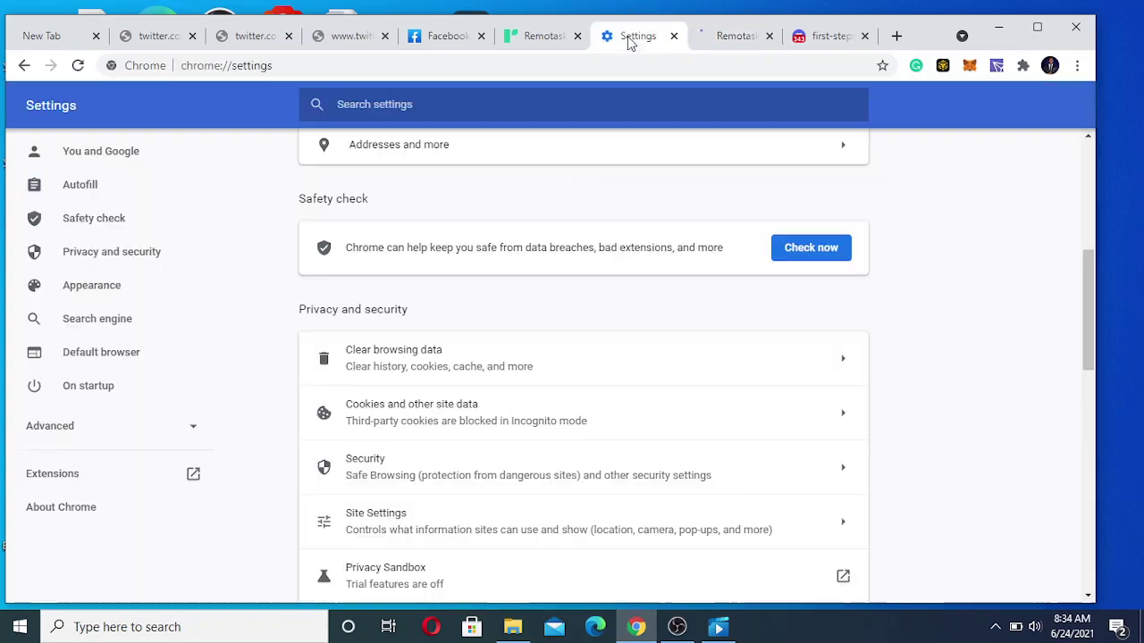
pyautogui.click(540, 43)
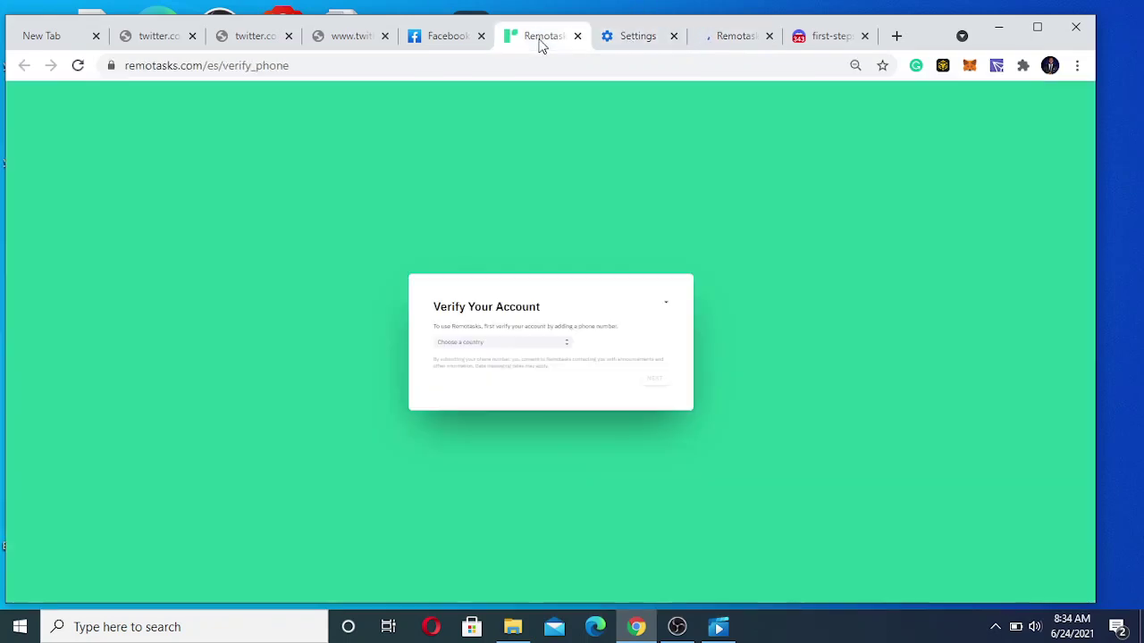
pyautogui.click(729, 41)
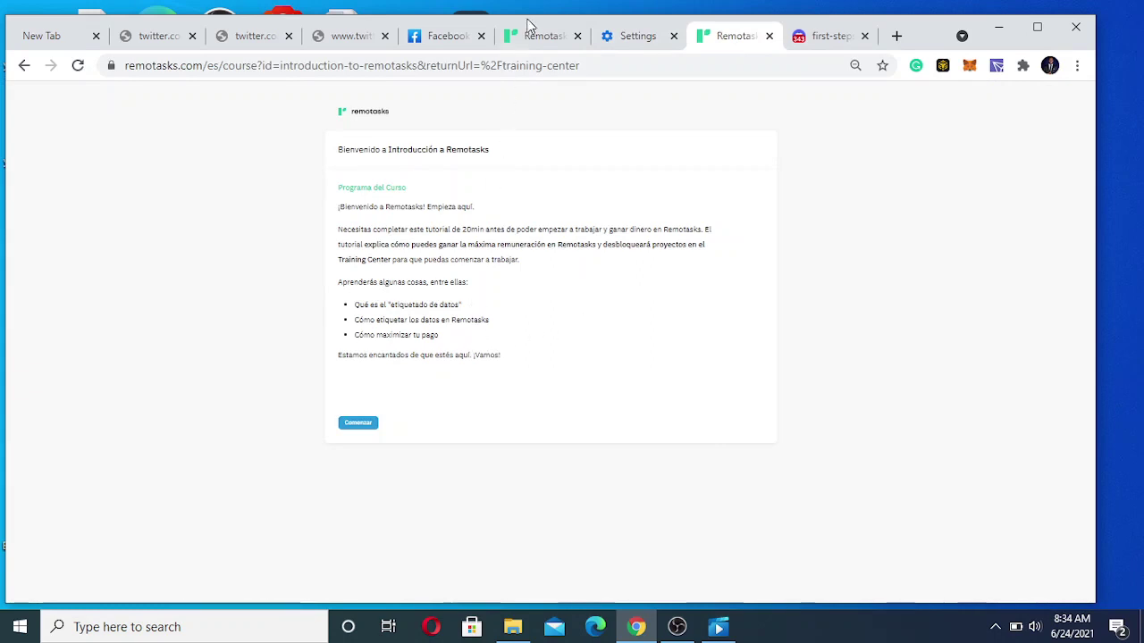
# Replace the Verify Your Account tab's address with remotasks.com to reload the dashboard
pyautogui.click(548, 39)
pyautogui.click(515, 70)
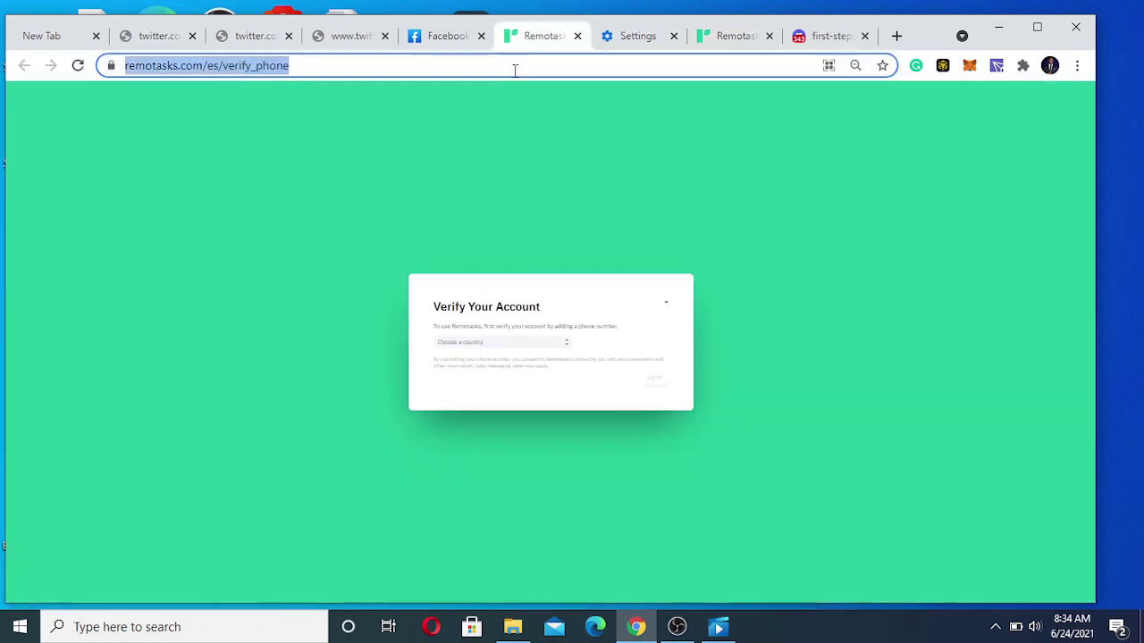
pyautogui.press('BackSpace')
pyautogui.write('remotasks')
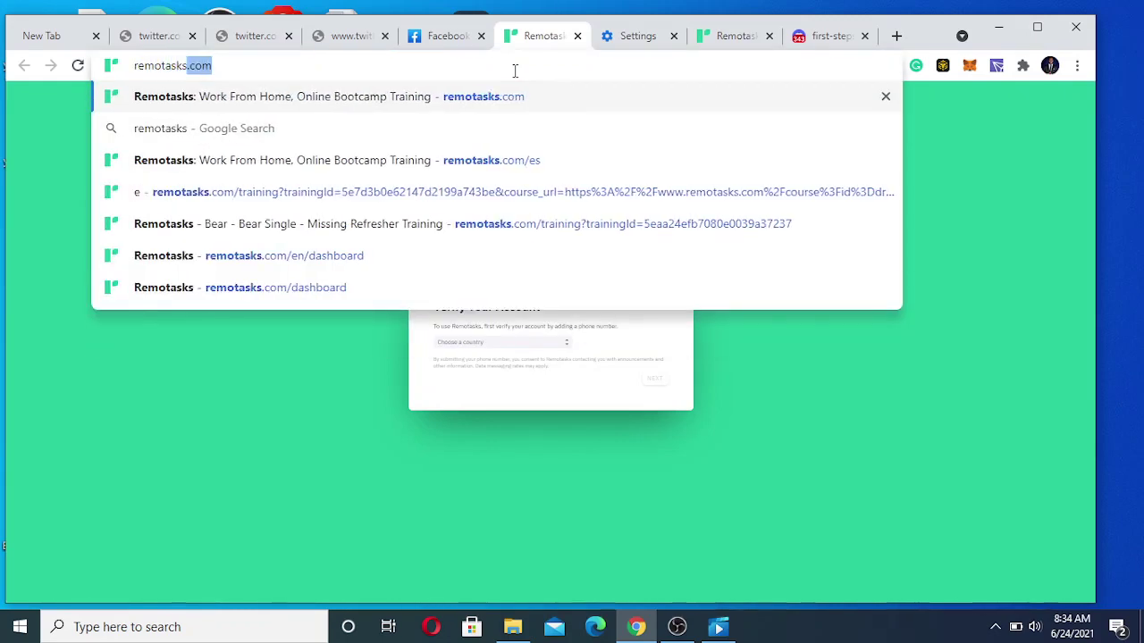
pyautogui.press('Return')
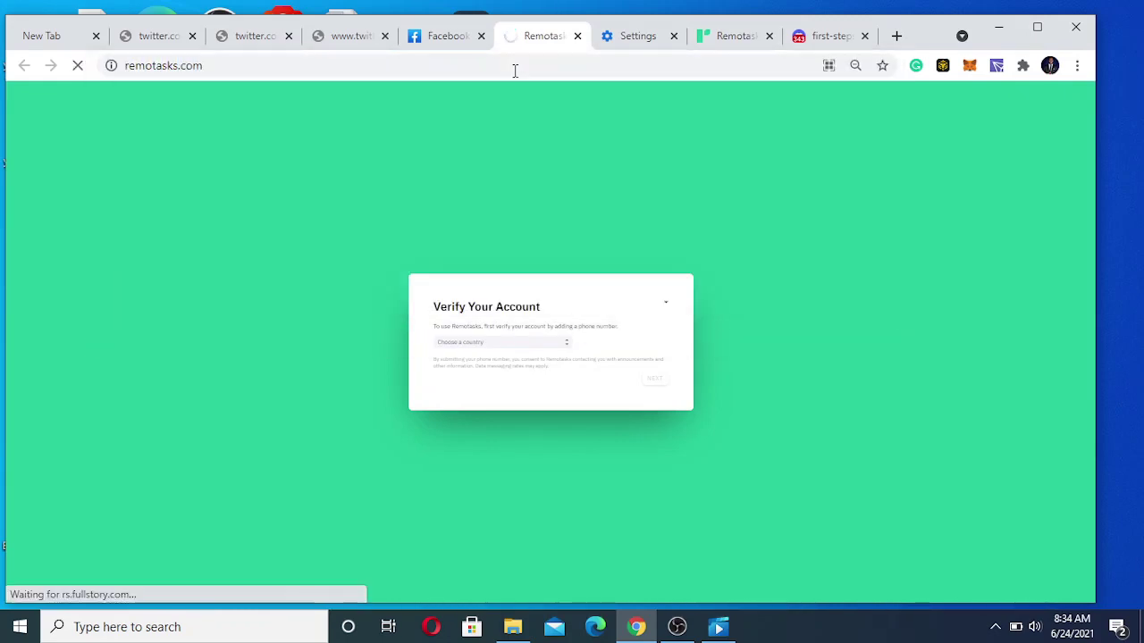
# Open the introduction course from the training center checklist in that tab as well
pyautogui.click(730, 36)
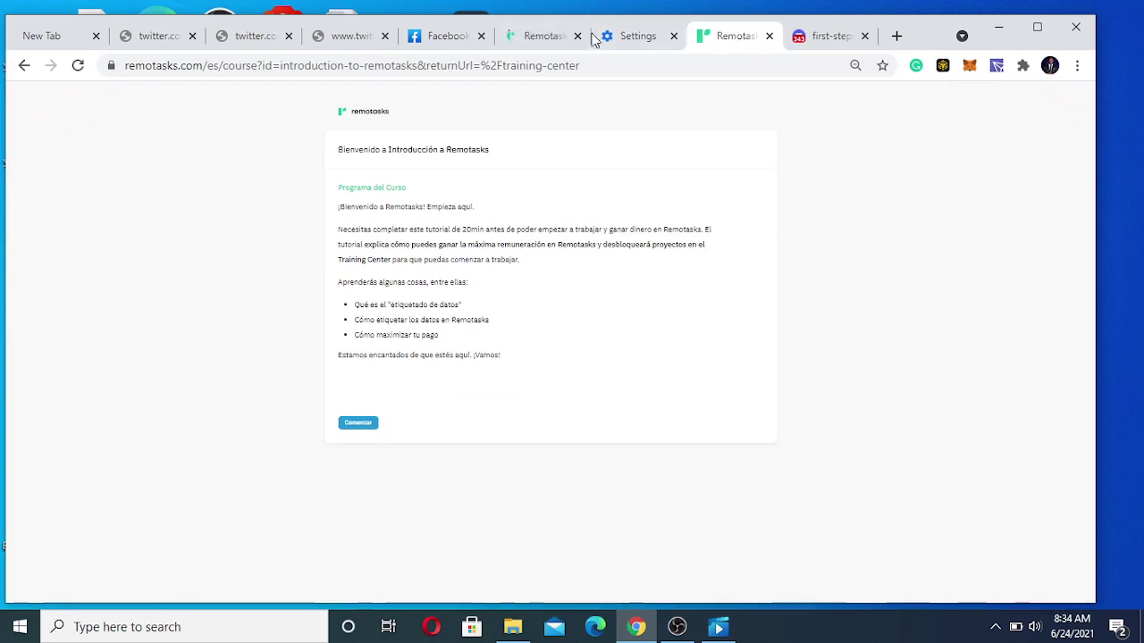
pyautogui.click(536, 35)
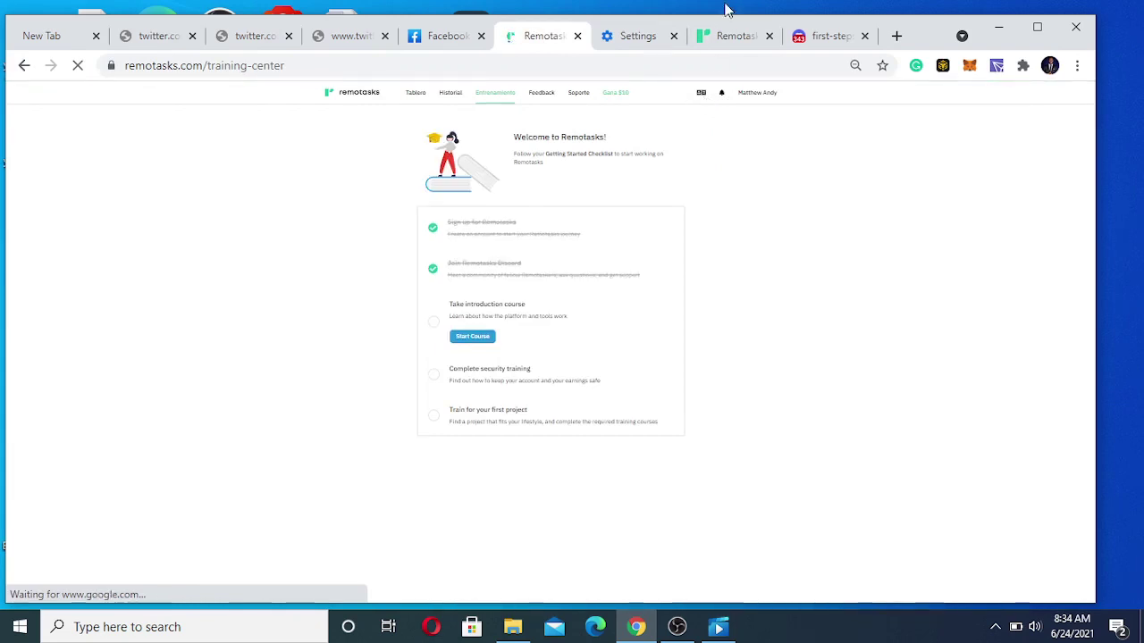
pyautogui.click(724, 41)
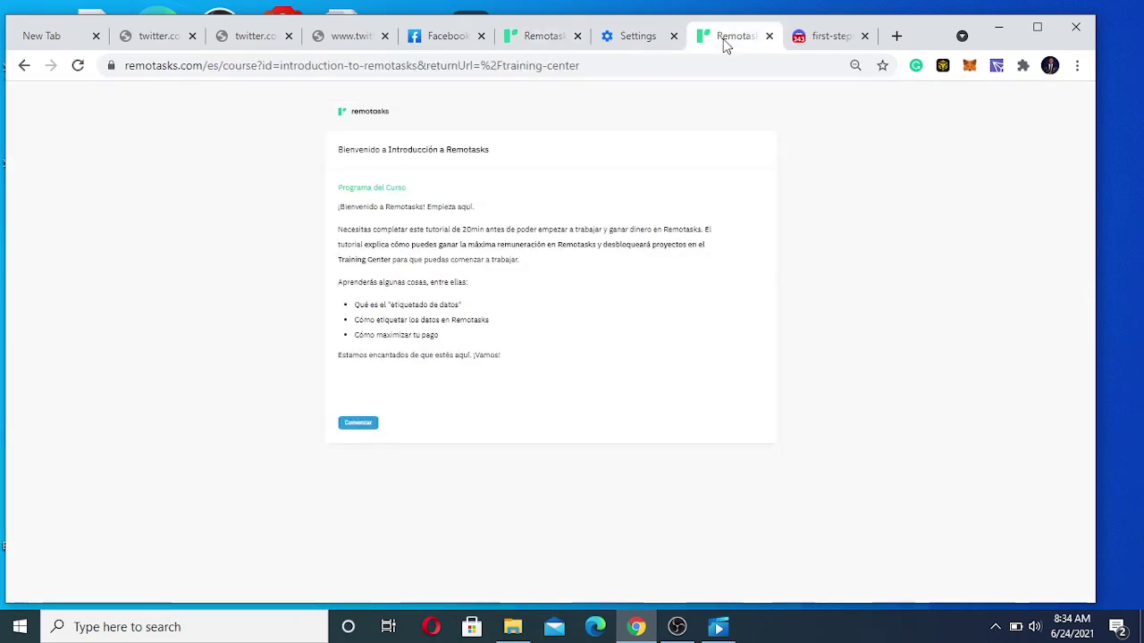
pyautogui.click(540, 41)
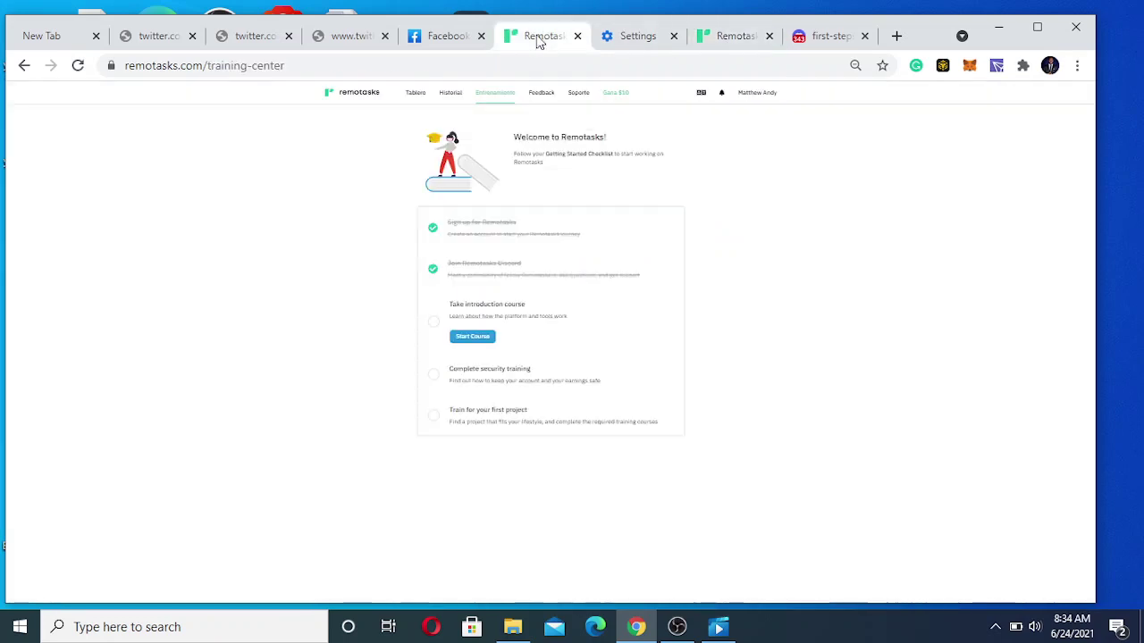
pyautogui.click(472, 345)
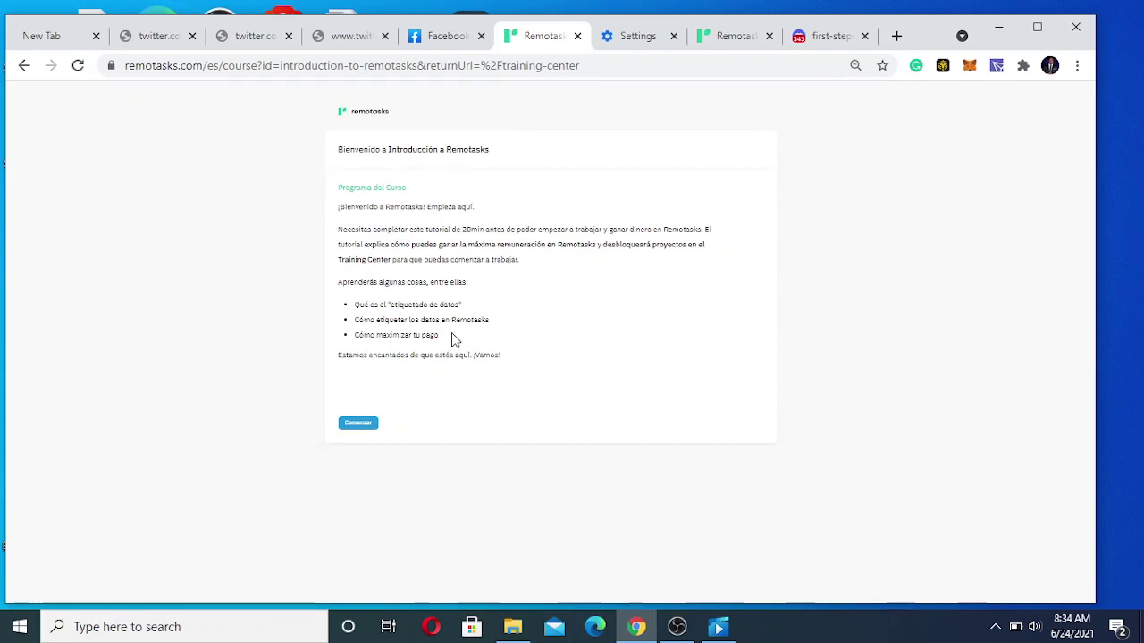
# Click Comenzar on the course page to load the Bienvenido a Remotasks video
pyautogui.tripleClick(451, 339)
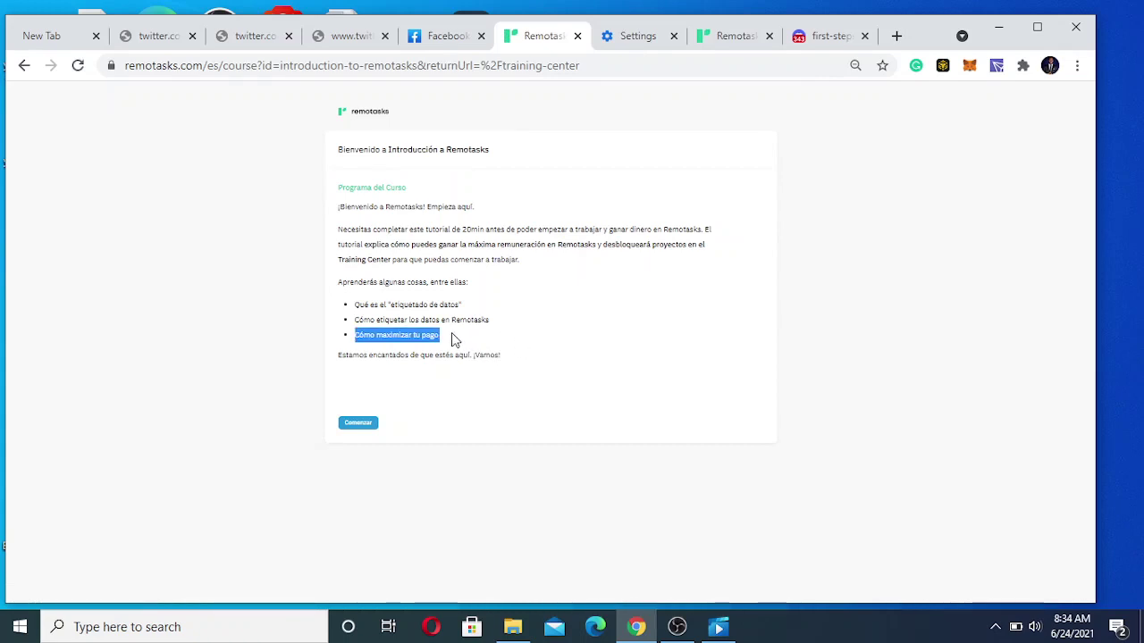
pyautogui.click(704, 28)
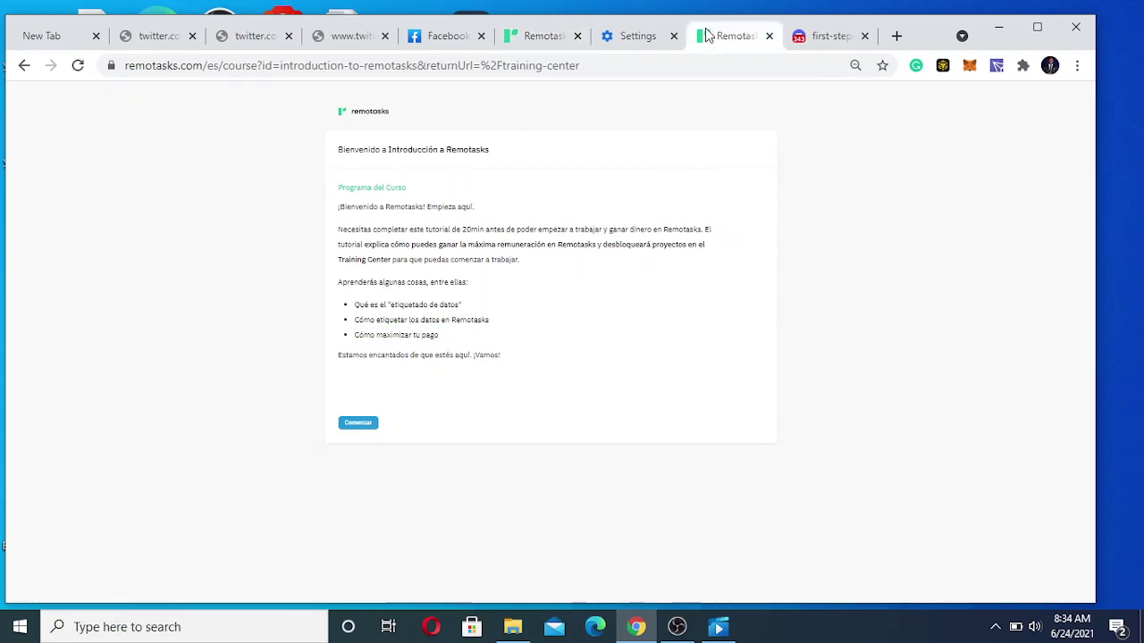
pyautogui.click(548, 43)
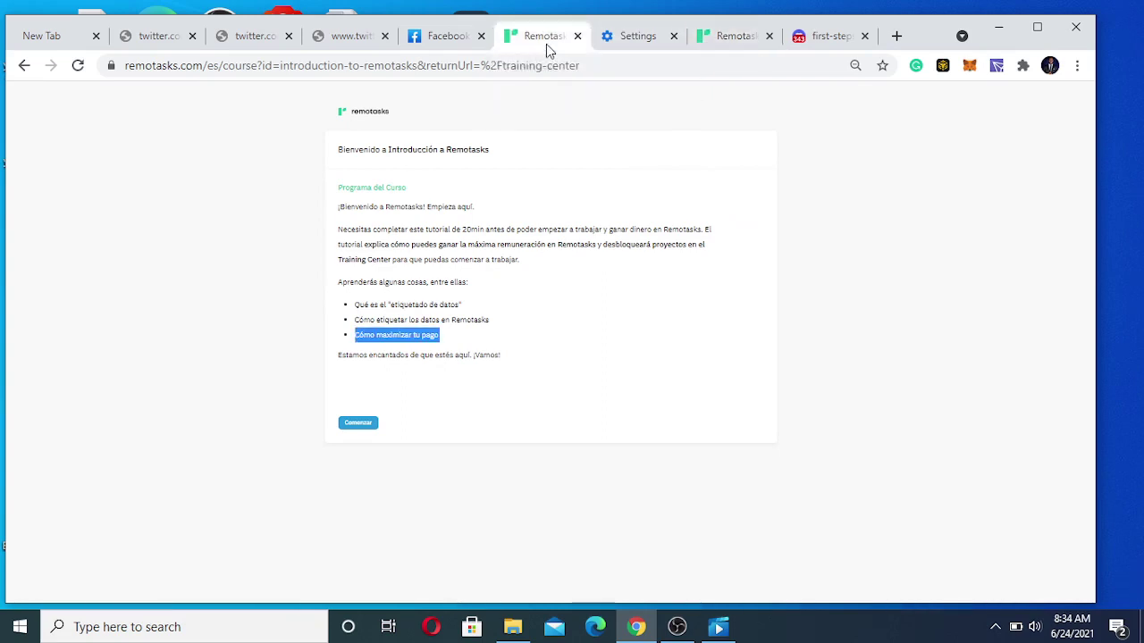
pyautogui.click(720, 46)
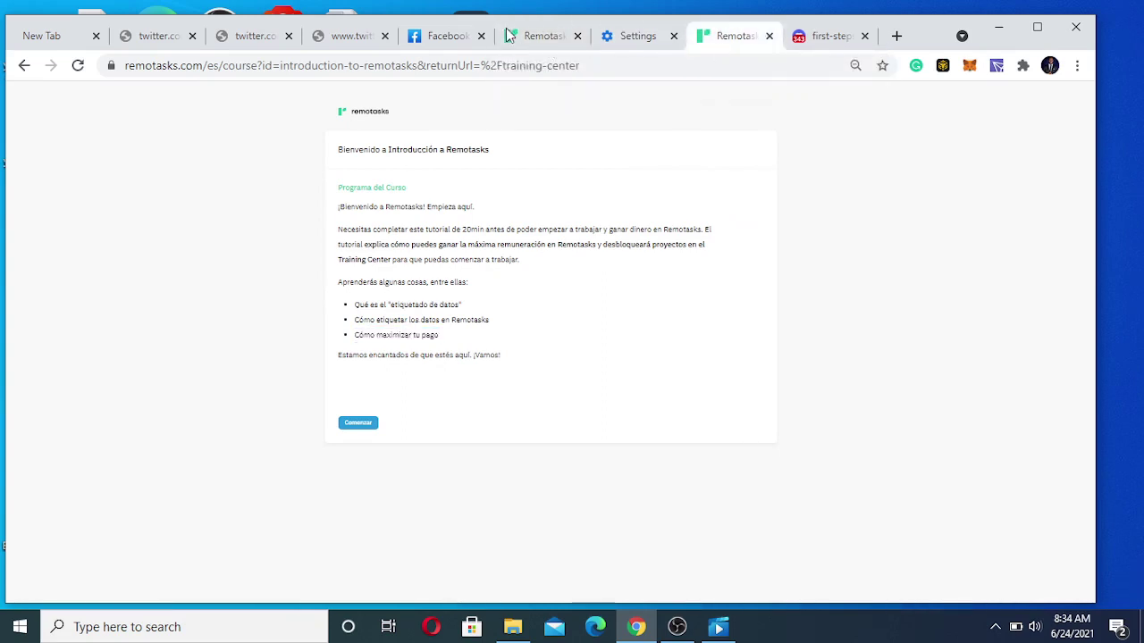
pyautogui.click(527, 38)
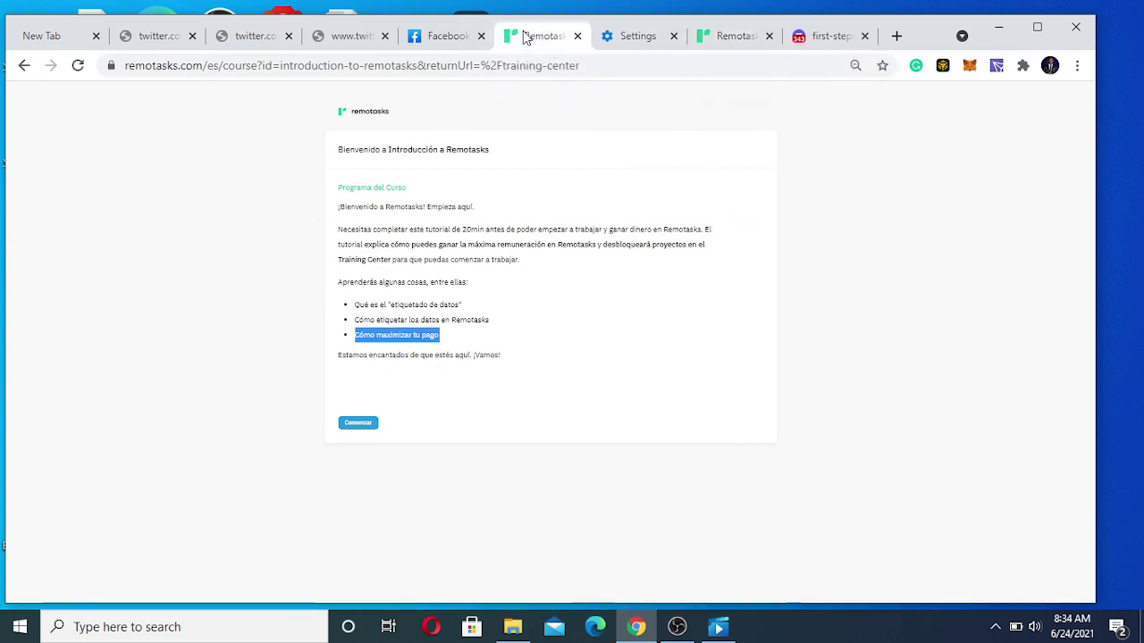
pyautogui.click(499, 356)
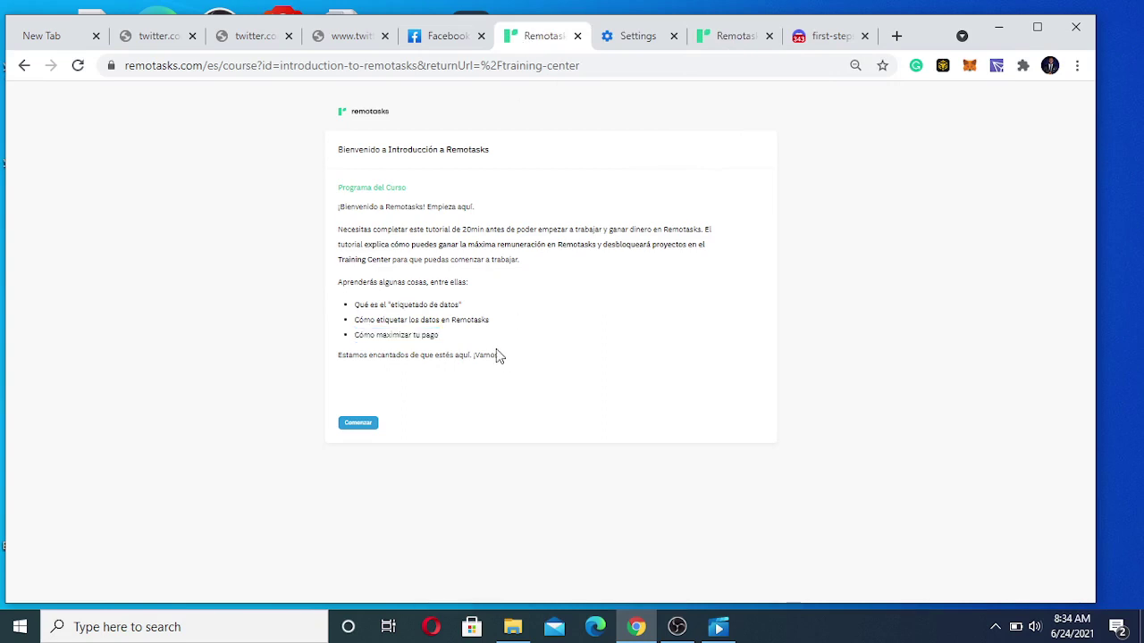
pyautogui.click(359, 426)
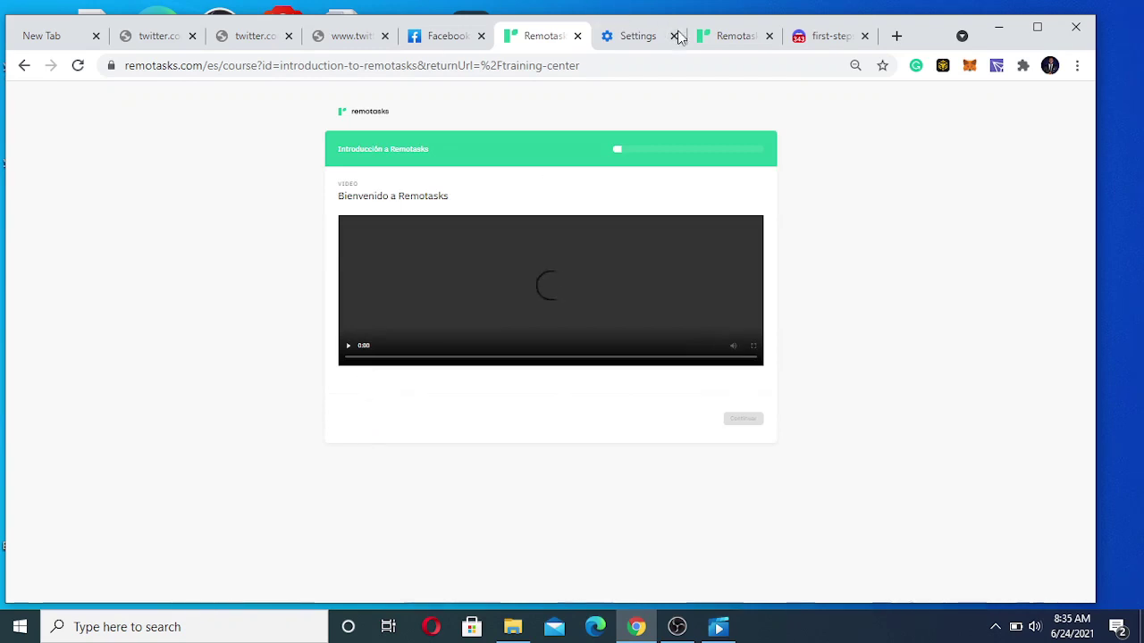
# Go back to the training center checklist showing Continue Course
pyautogui.click(735, 36)
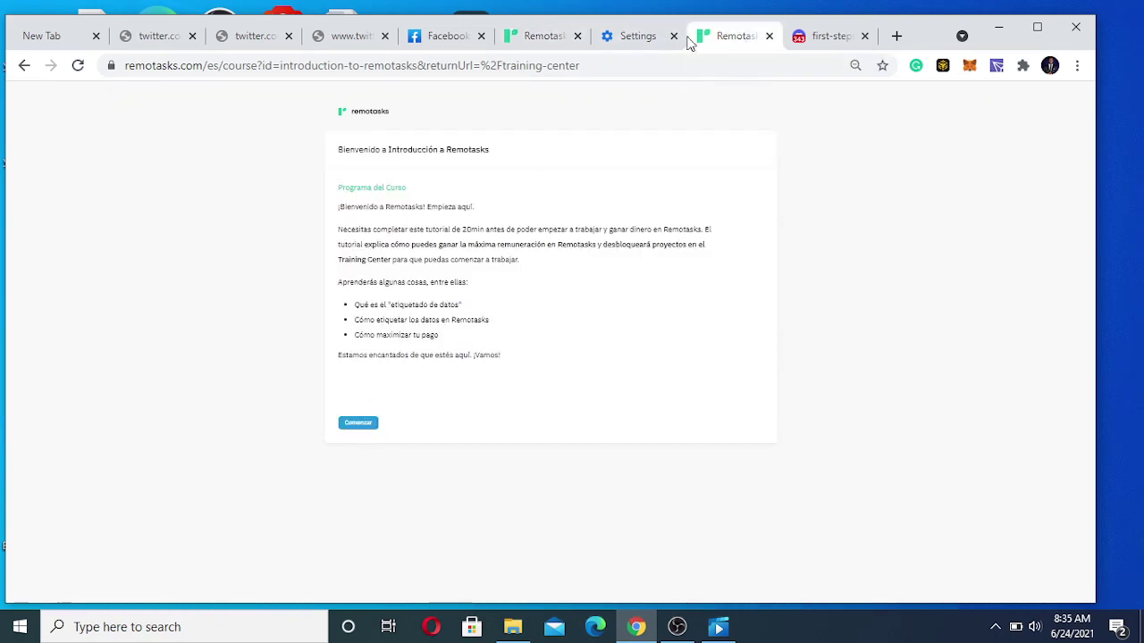
pyautogui.click(23, 68)
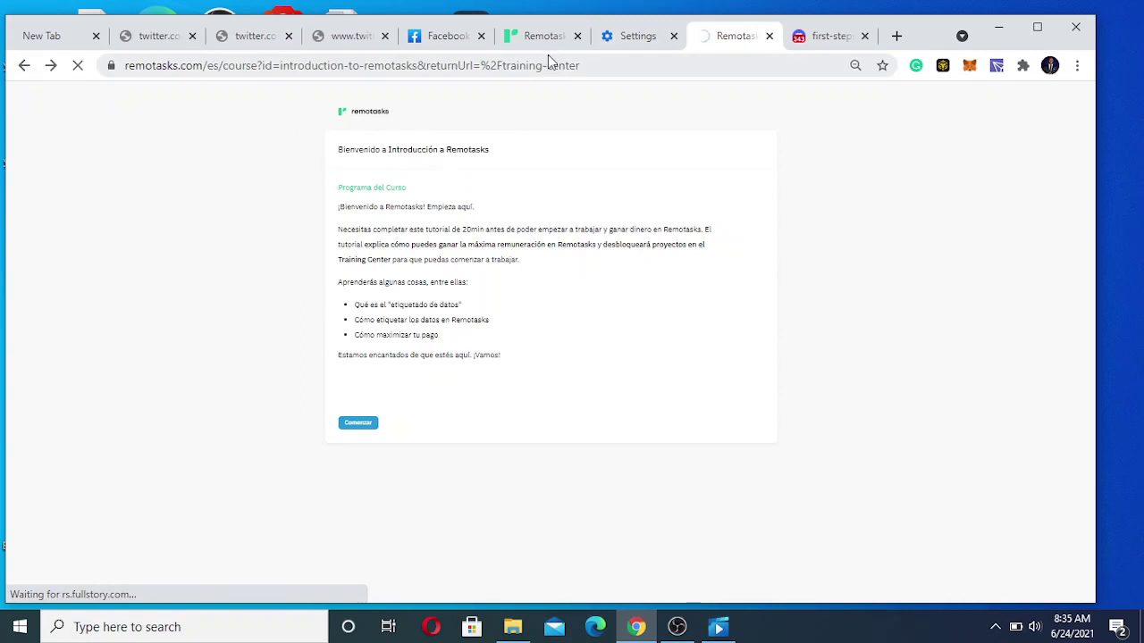
pyautogui.click(550, 42)
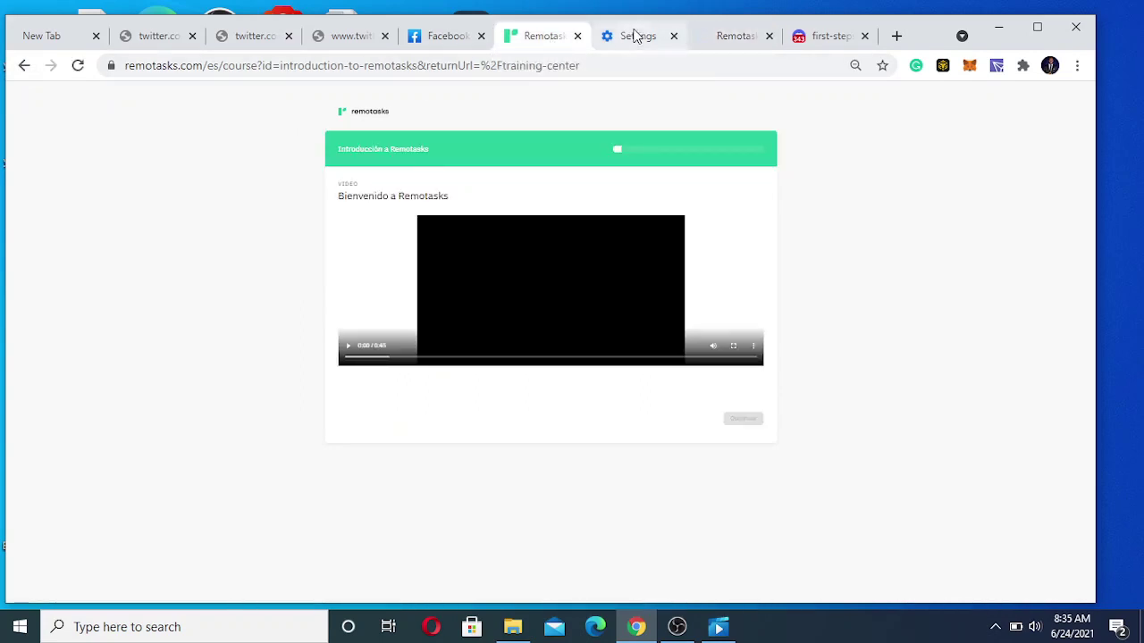
pyautogui.click(725, 36)
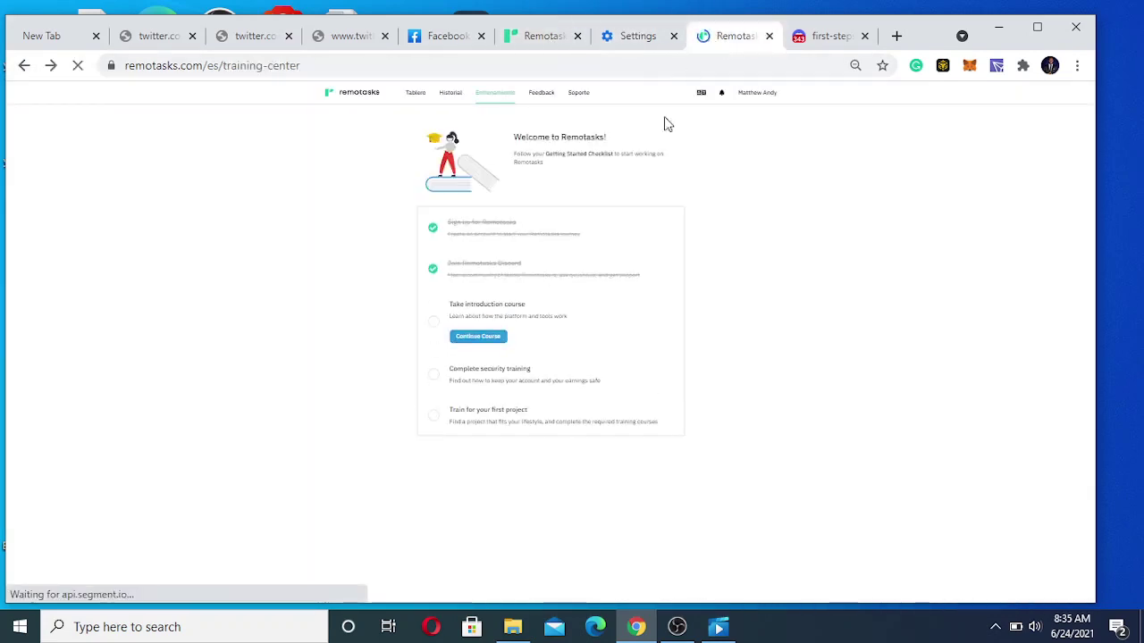
# Set the site language to English and click Continue Course for the introduction course
pyautogui.click(702, 98)
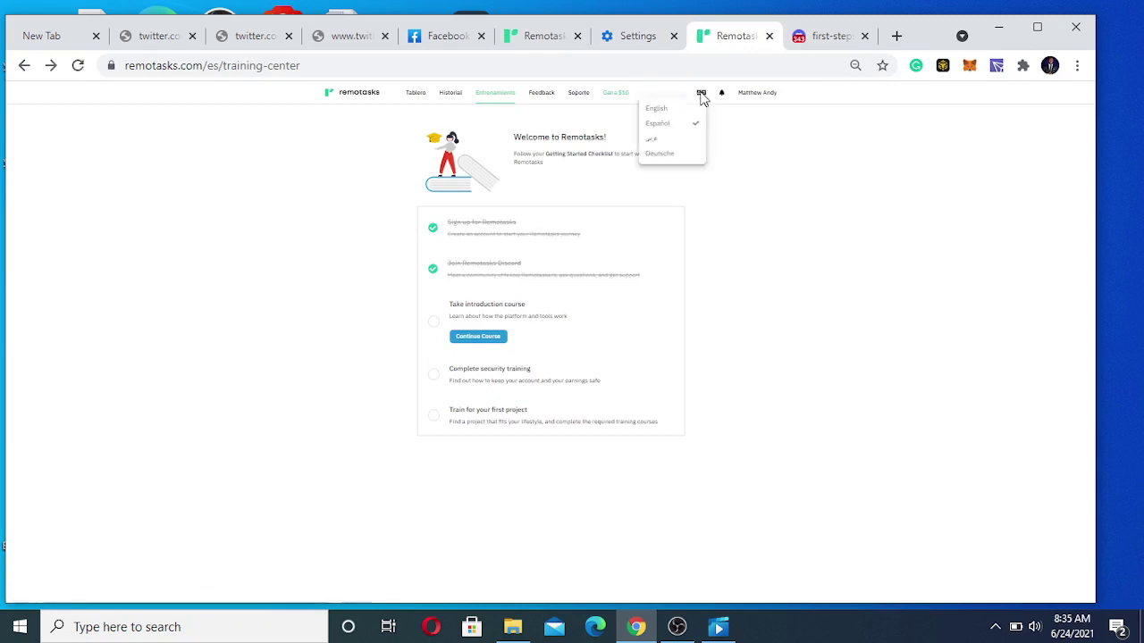
pyautogui.click(678, 109)
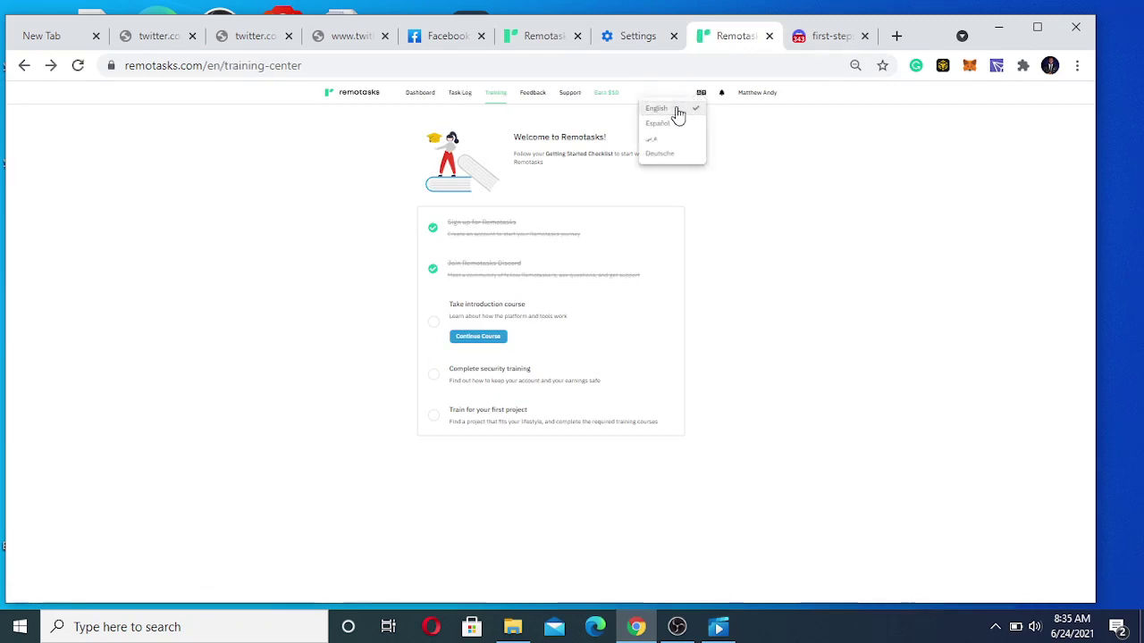
pyautogui.click(499, 347)
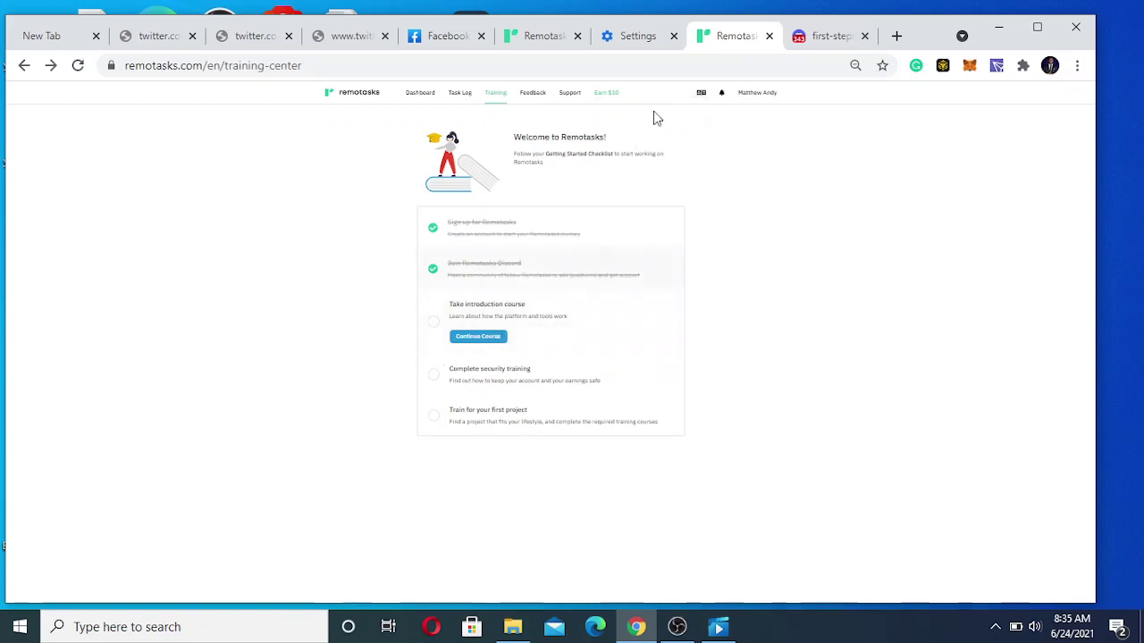
pyautogui.click(703, 94)
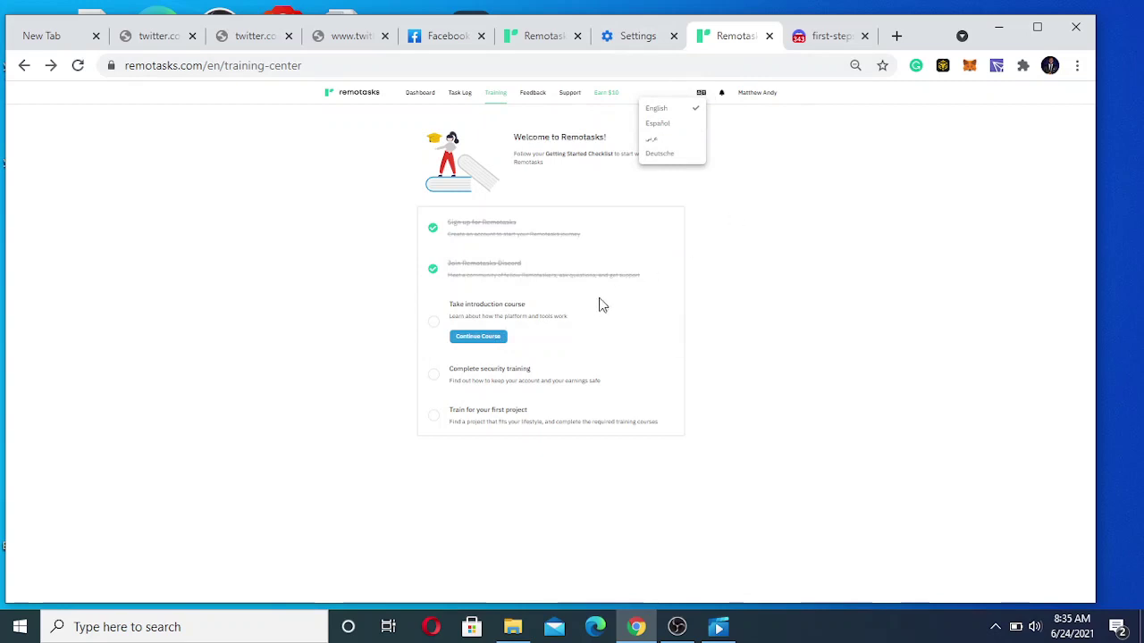
pyautogui.click(690, 308)
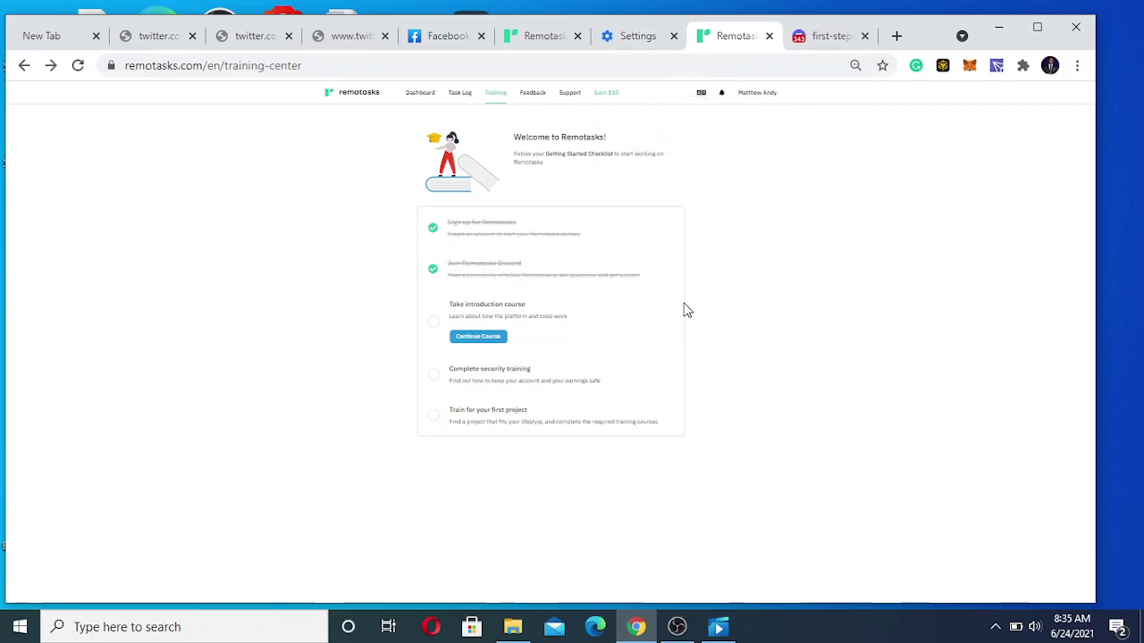
pyautogui.click(496, 346)
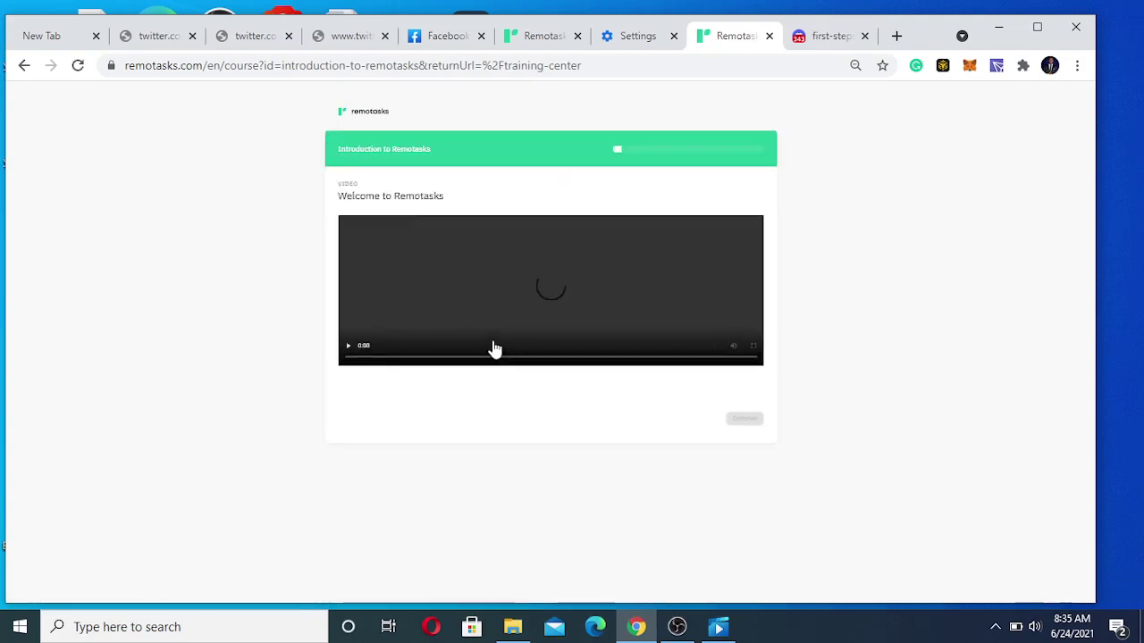
# Play the Welcome to Remotasks video, rewind it slightly and resume, then view Discord first-steps
pyautogui.click(349, 349)
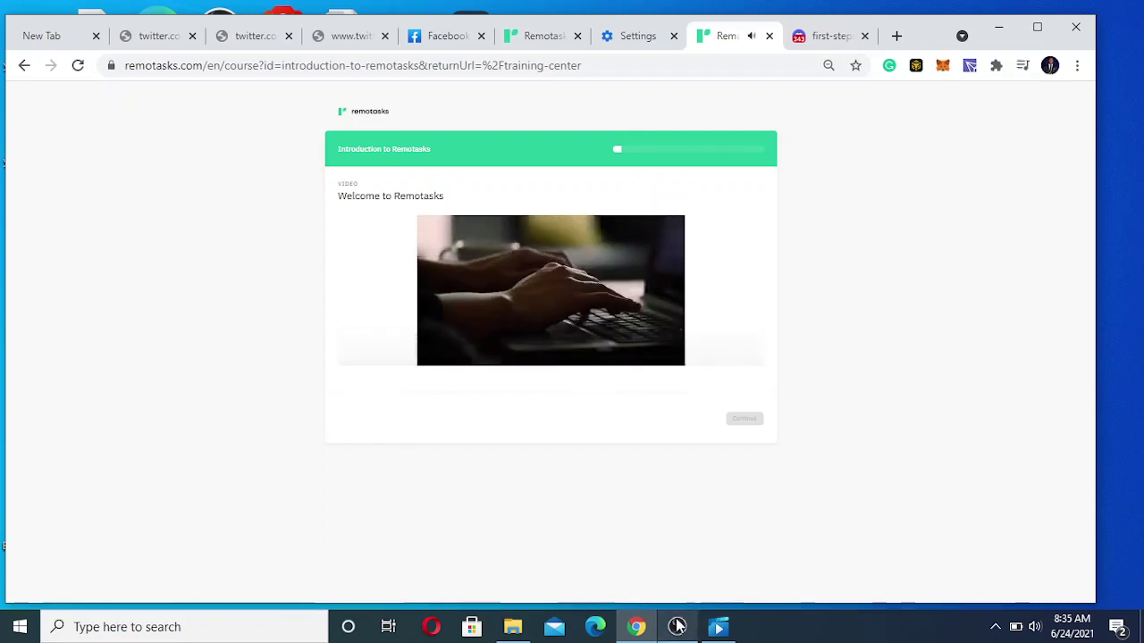
pyautogui.click(676, 627)
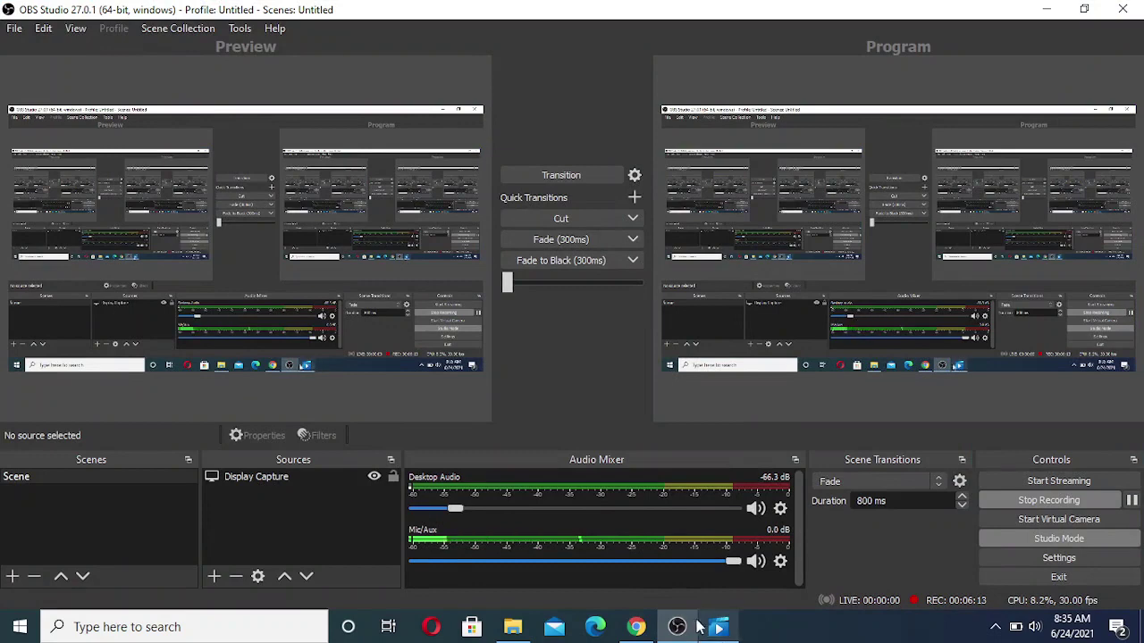
pyautogui.click(634, 626)
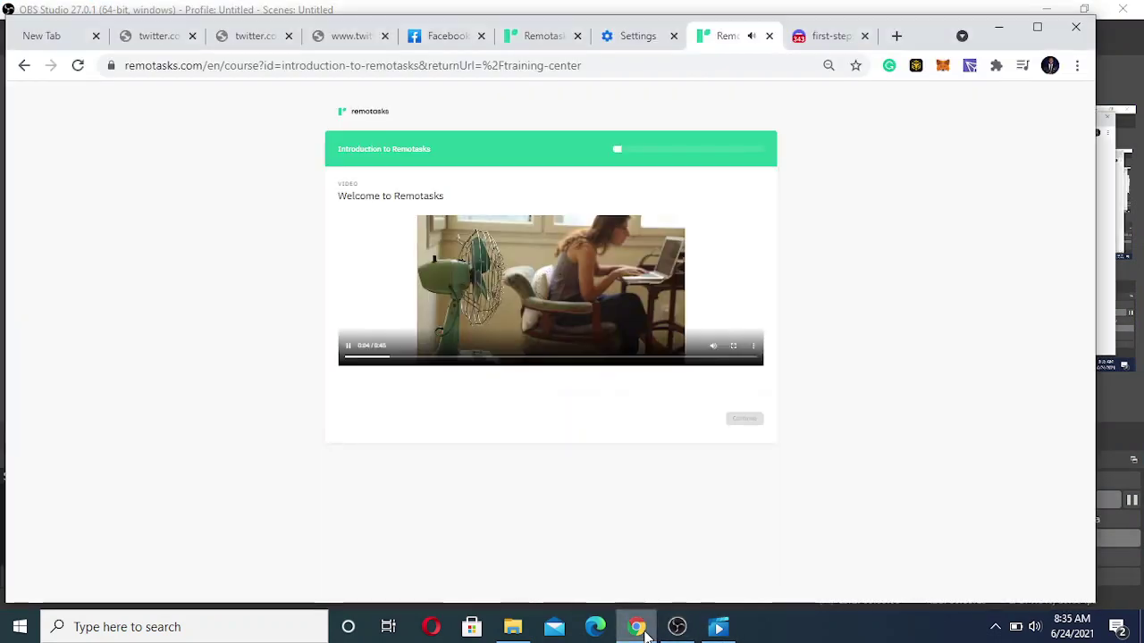
pyautogui.click(365, 358)
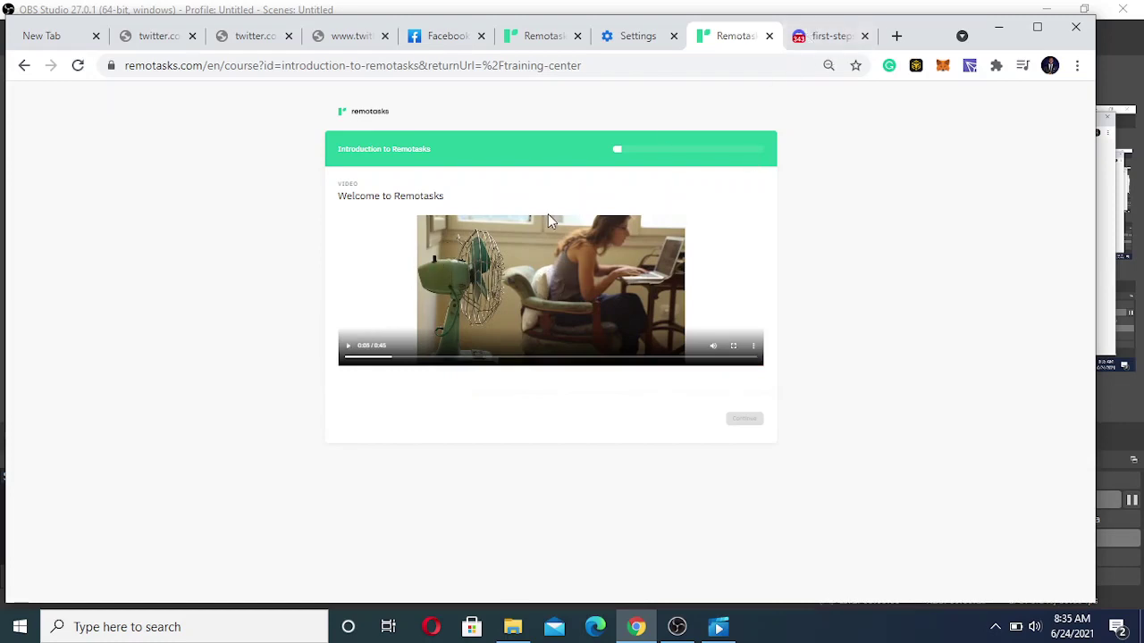
pyautogui.click(347, 348)
pyautogui.click(831, 36)
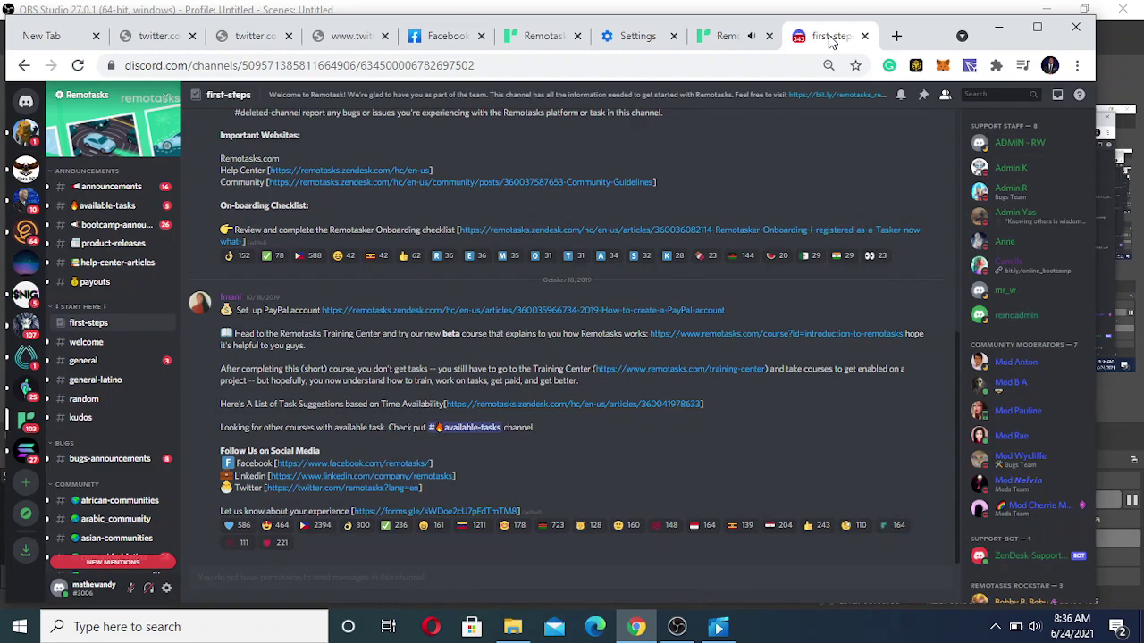
# Return to the Remotasks tab and let the 'Welcome to Remotasks' video play through to 0:40
pyautogui.click(726, 35)
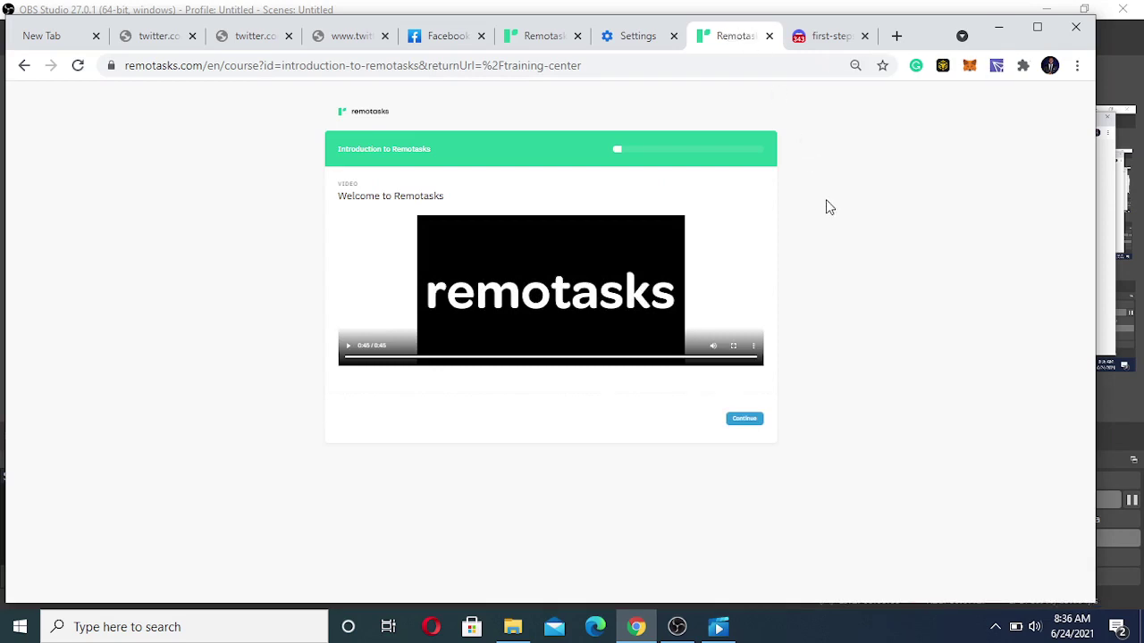
# Continue through the 'What is Remotasks' and 'What is data labeling?' lessons to the next one
pyautogui.click(760, 422)
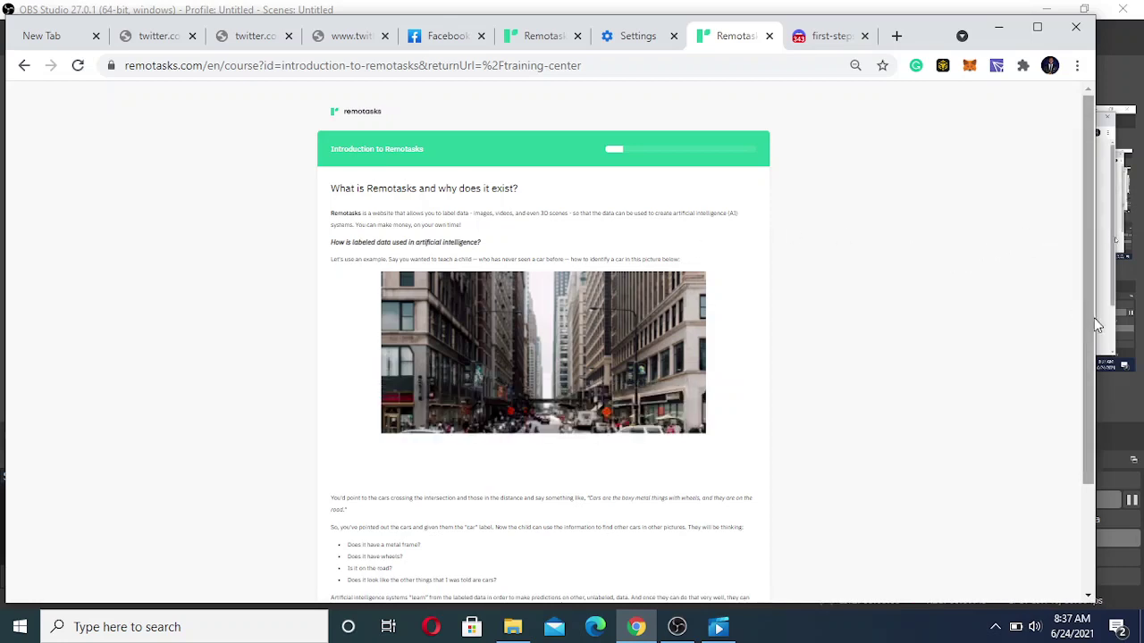
pyautogui.scroll(-3, 1078, 317)
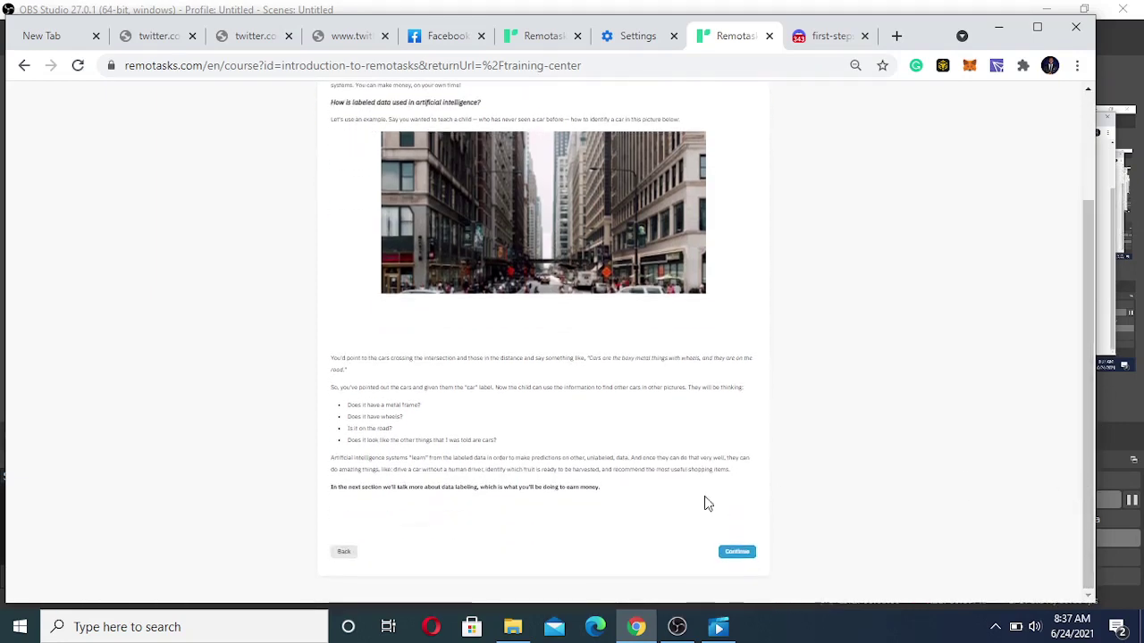
pyautogui.click(746, 556)
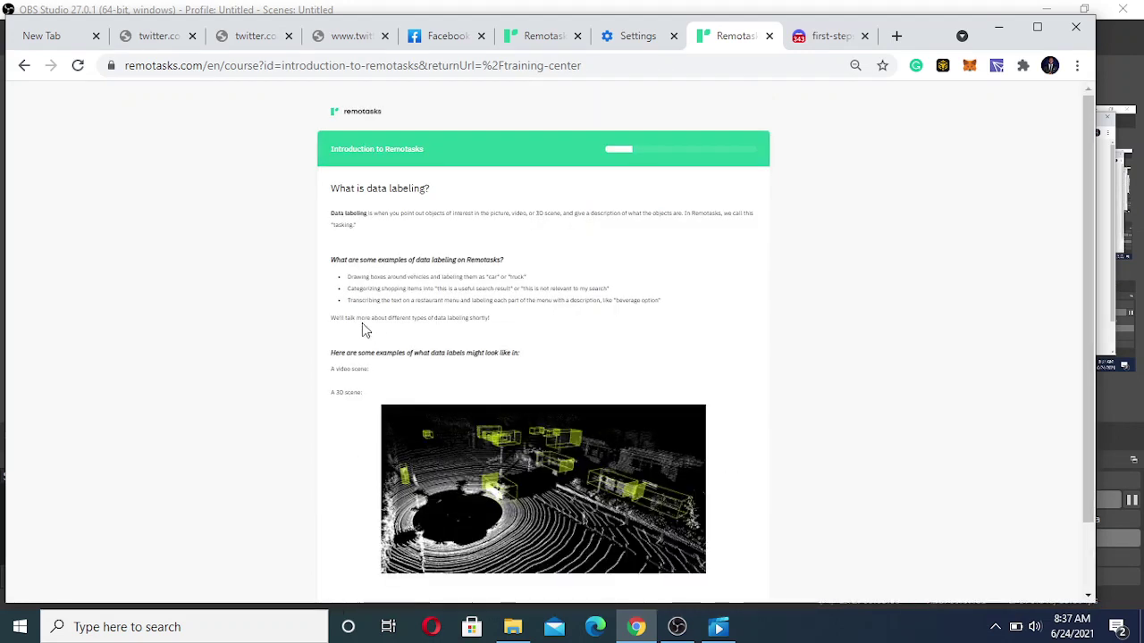
pyautogui.moveTo(1087, 316); pyautogui.dragTo(1097, 616)
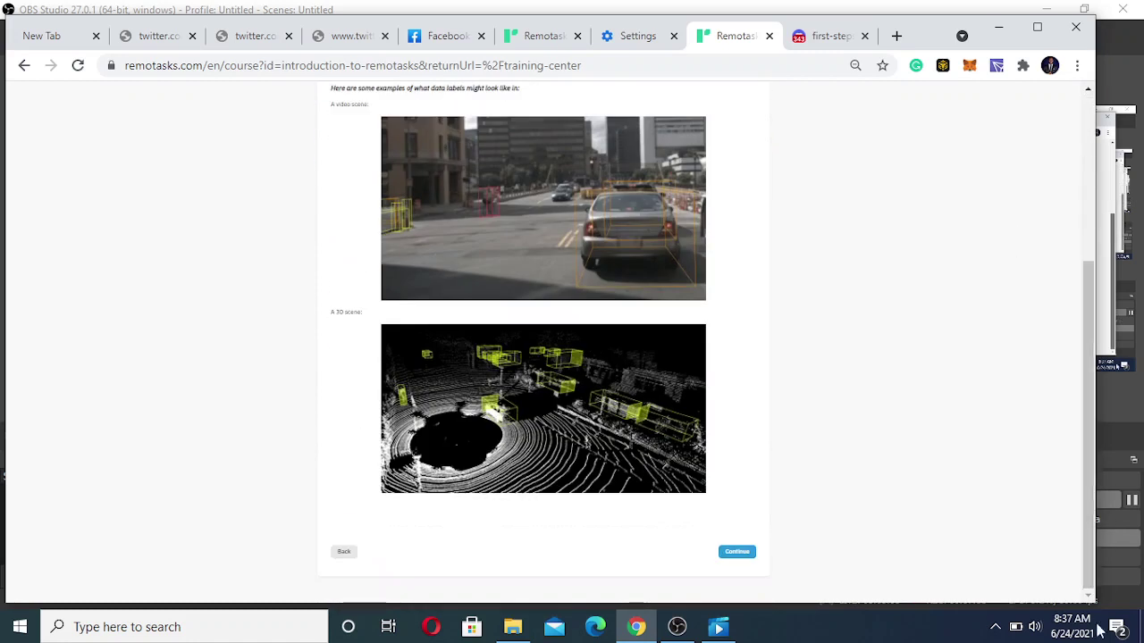
pyautogui.click(731, 552)
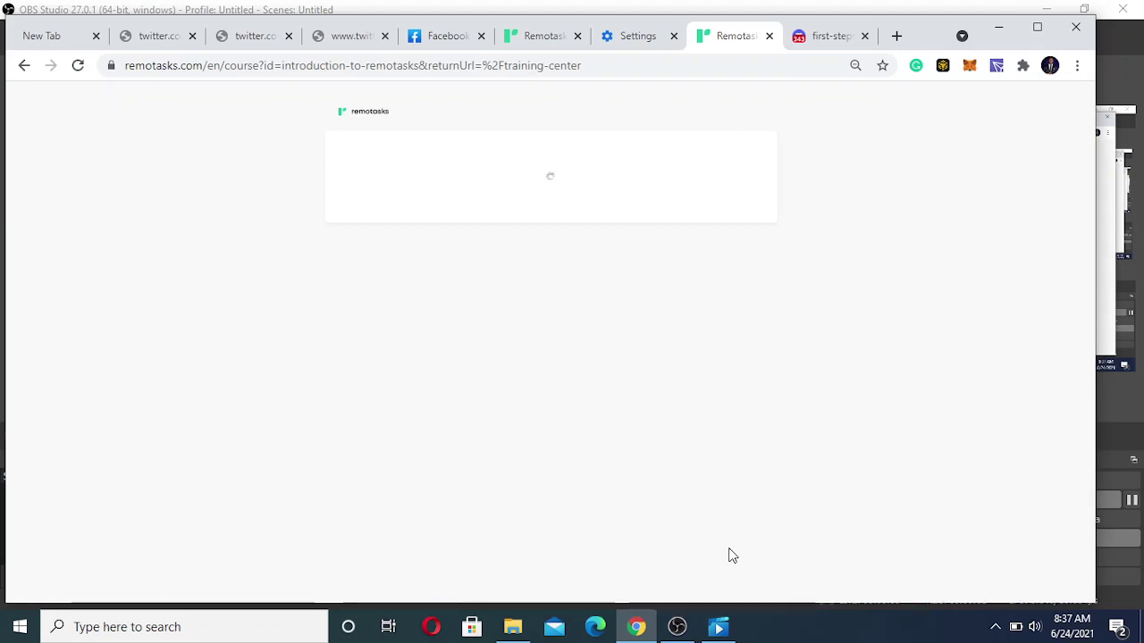
# Go back from Discord to the course lesson on courses being the key to tasking and earning
pyautogui.click(815, 40)
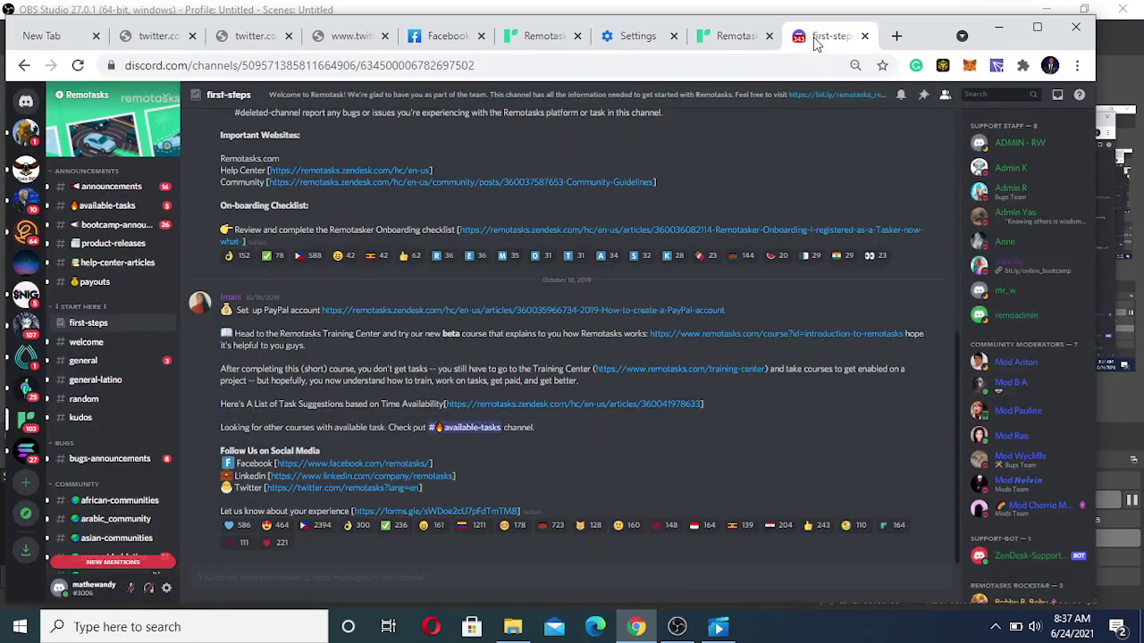
pyautogui.click(712, 41)
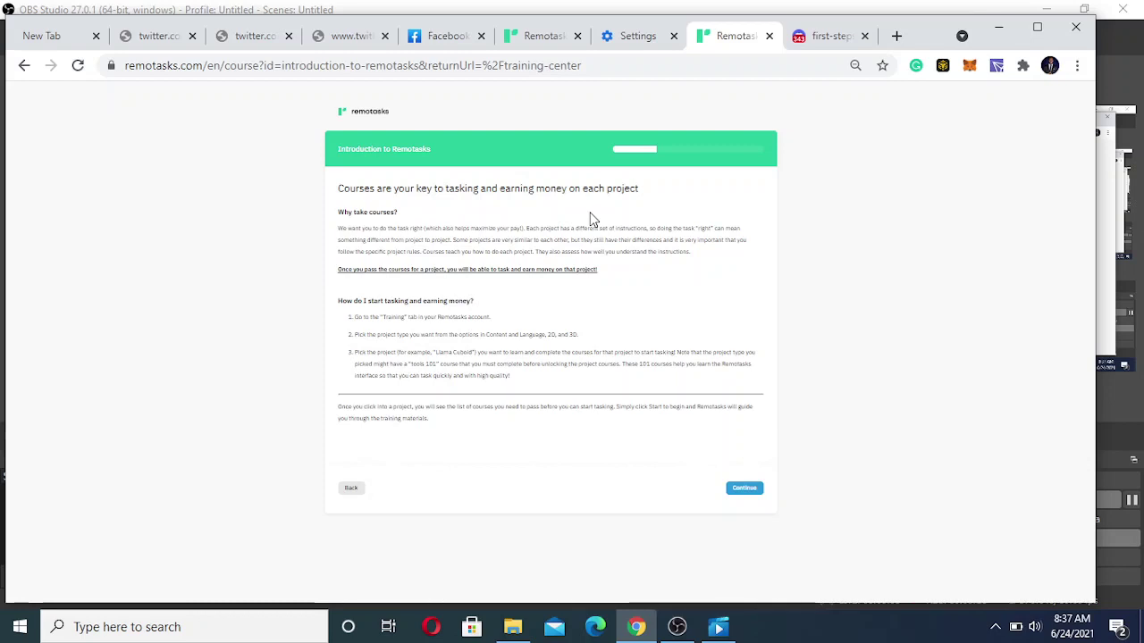
# Continue three times through the example-course and start-tasking lessons
pyautogui.click(745, 492)
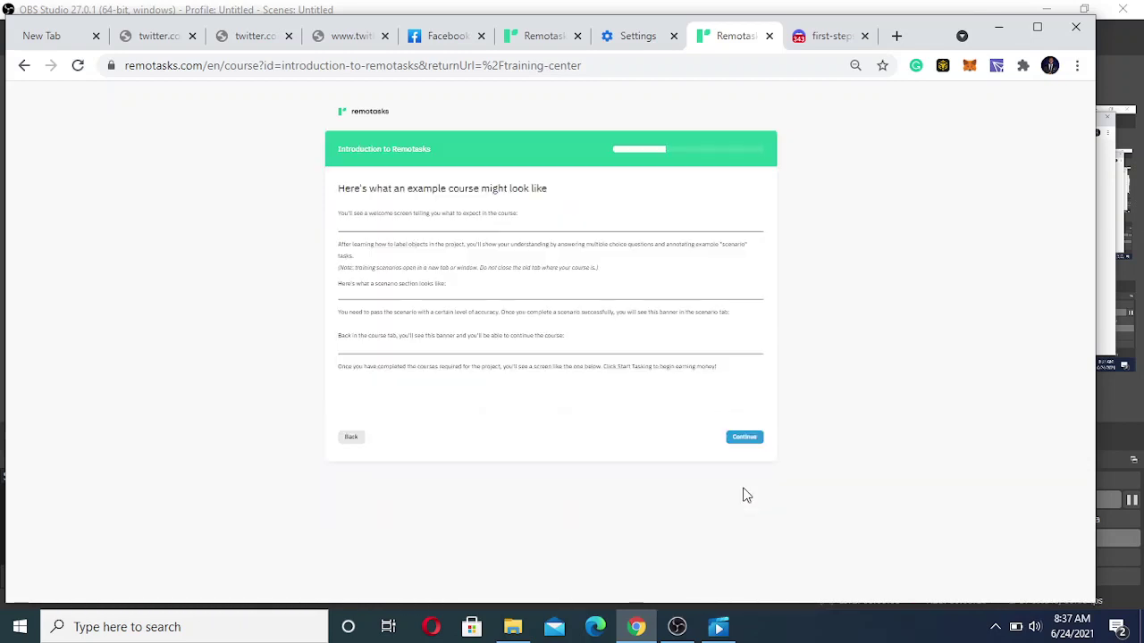
pyautogui.click(744, 438)
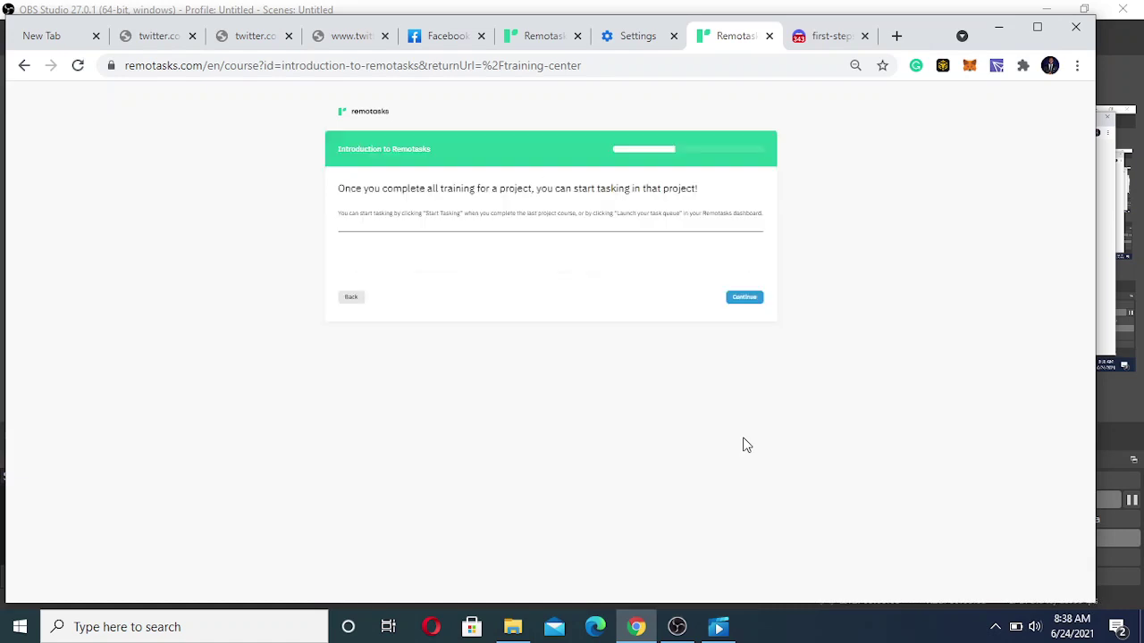
pyautogui.click(749, 302)
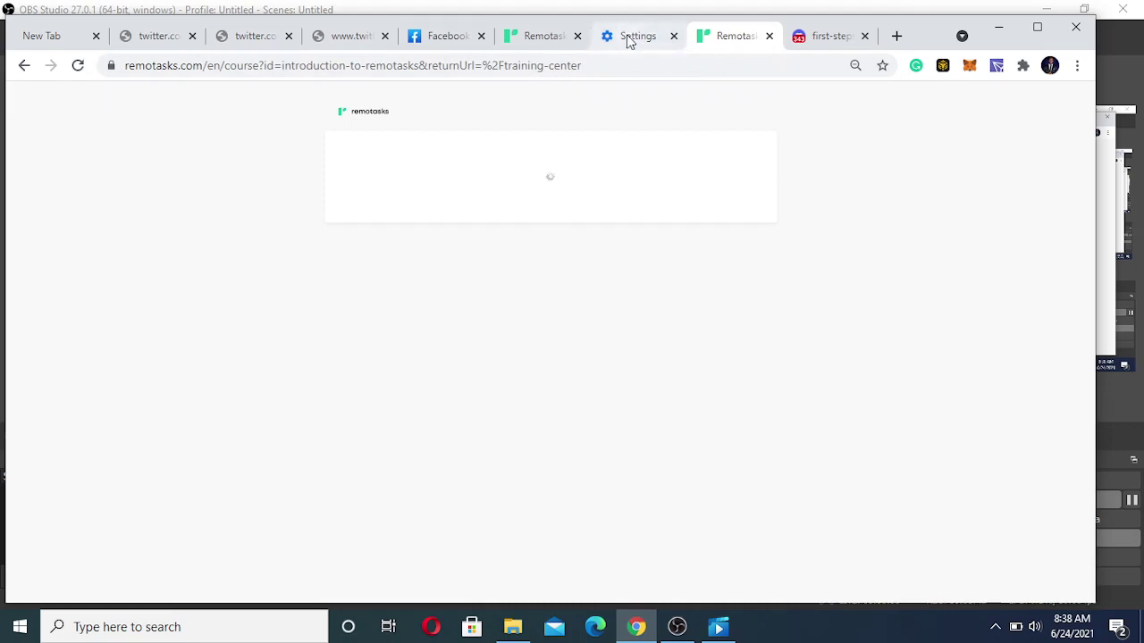
# Close the browser Settings tab
pyautogui.click(630, 39)
pyautogui.click(728, 38)
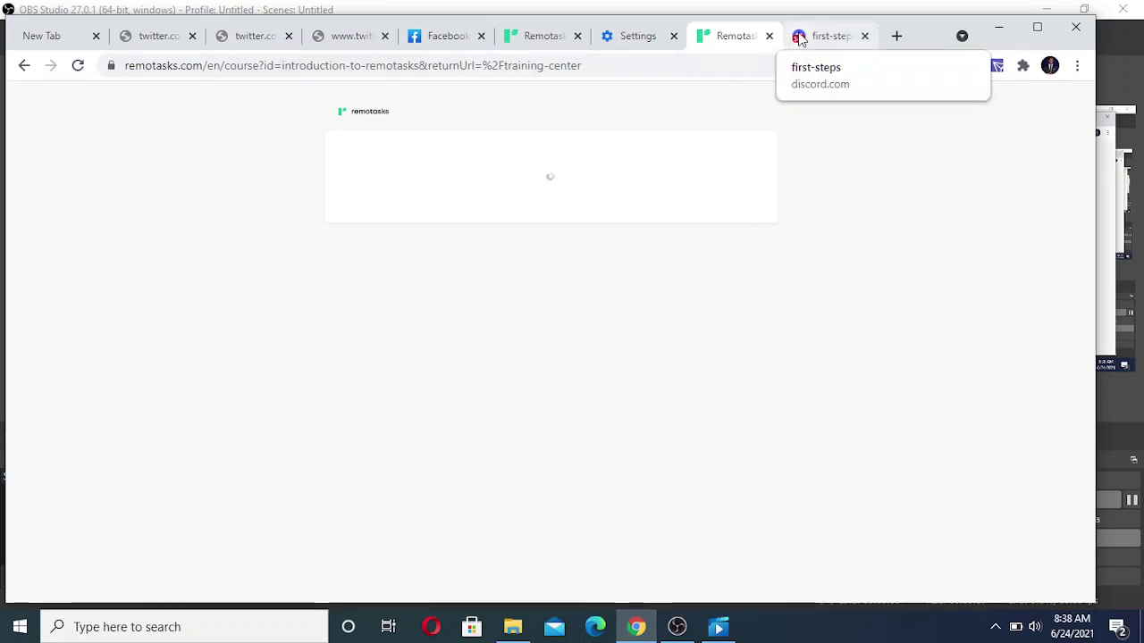
pyautogui.click(628, 40)
pyautogui.click(674, 36)
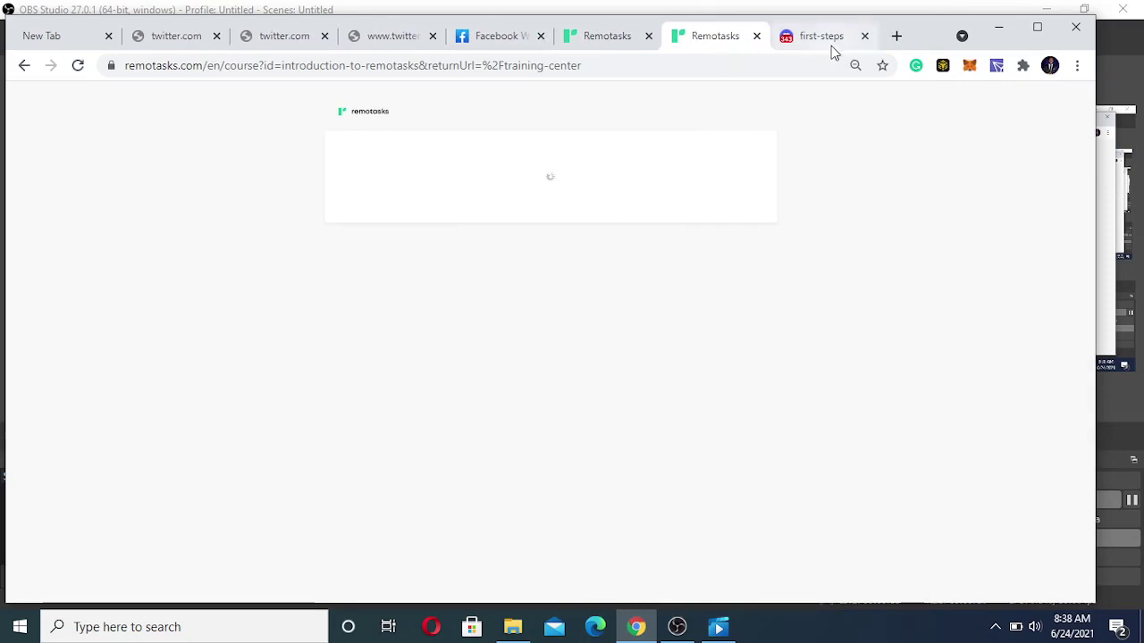
# Load remotasks.com in a new tab, then show the Discord first-steps channel
pyautogui.click(891, 39)
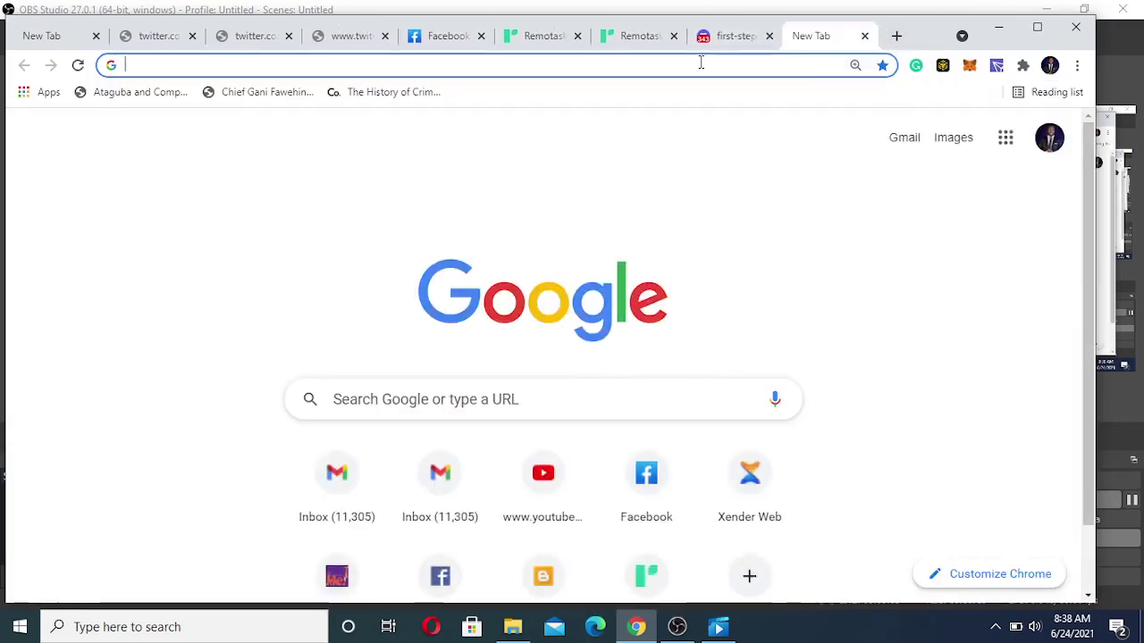
pyautogui.write('remotasks.com')
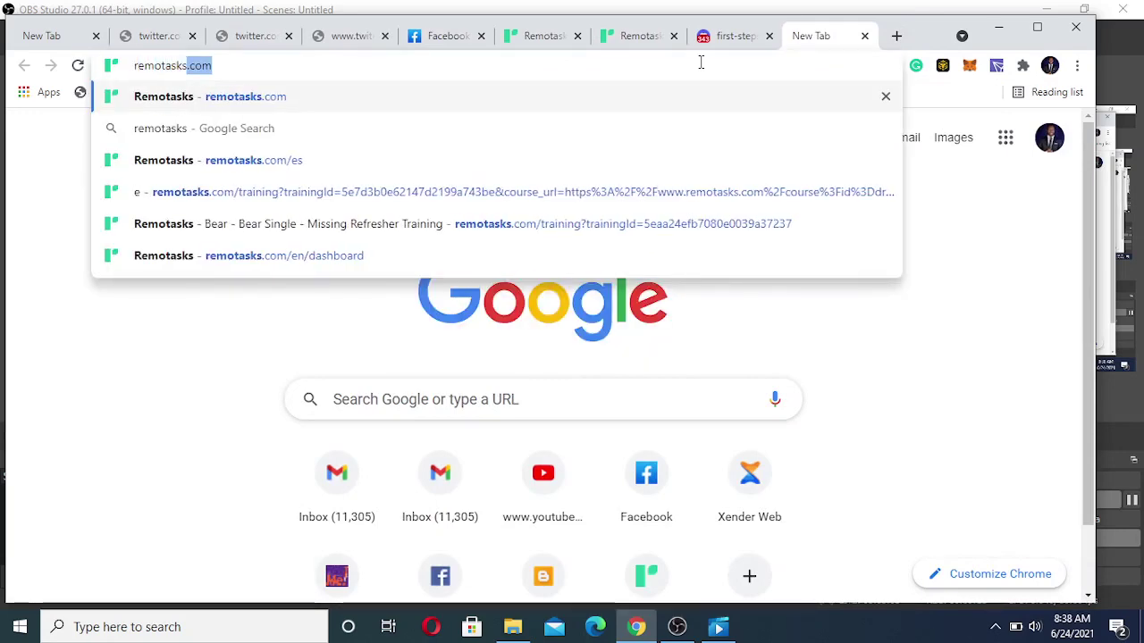
pyautogui.press('Return')
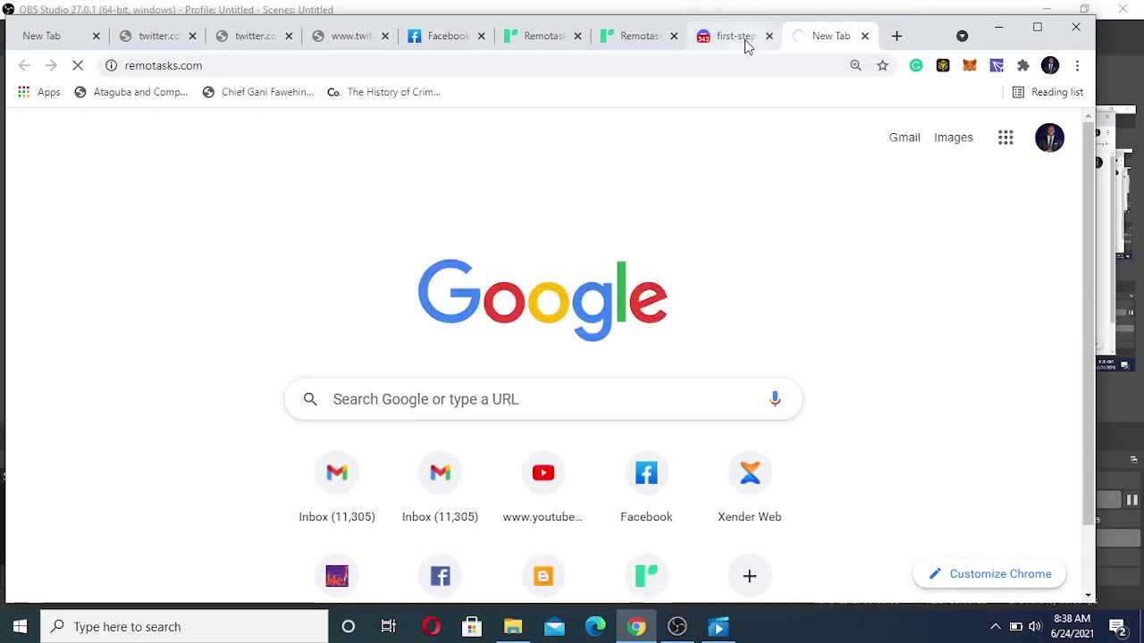
pyautogui.click(743, 38)
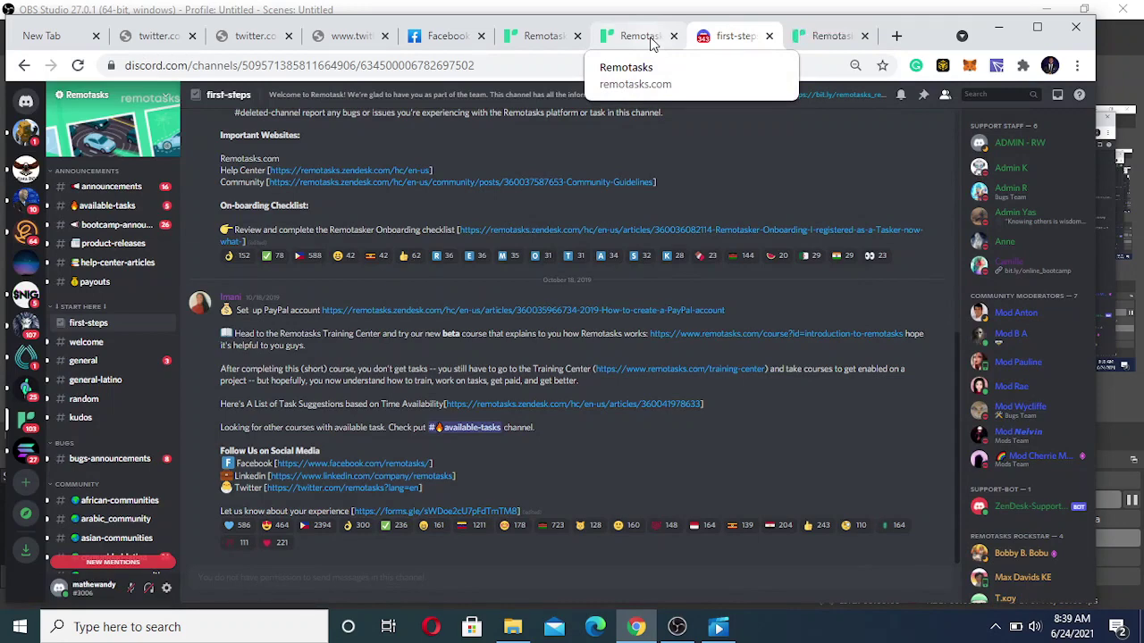
# Read past the Task Log pay lesson and the 'You can pick different task types' lesson
pyautogui.click(651, 43)
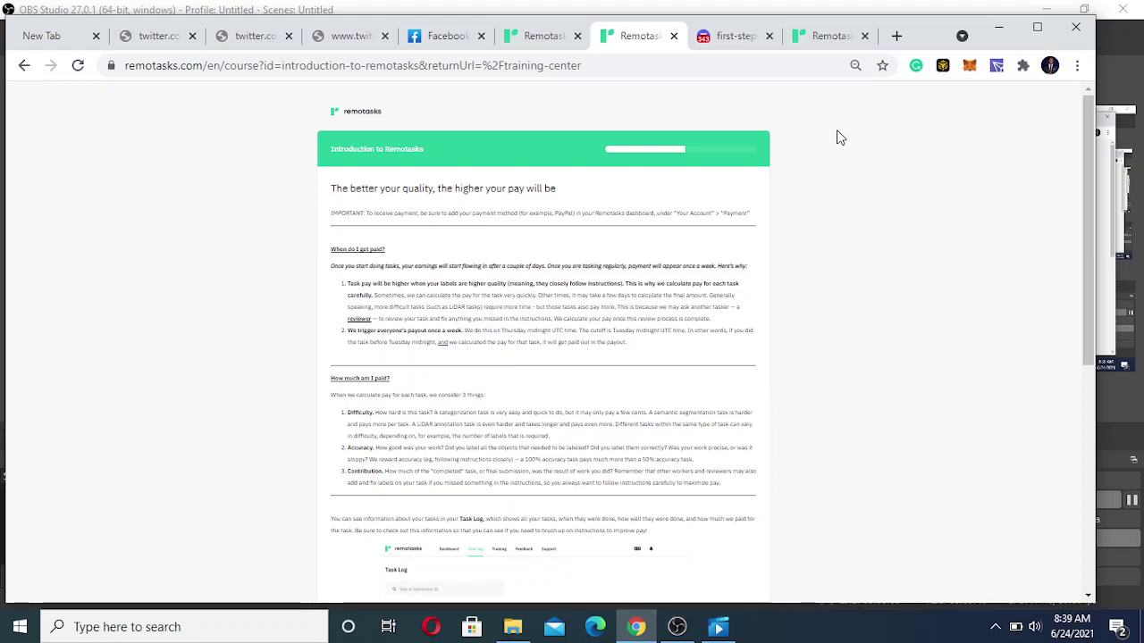
pyautogui.moveTo(1092, 135); pyautogui.dragTo(1050, 429)
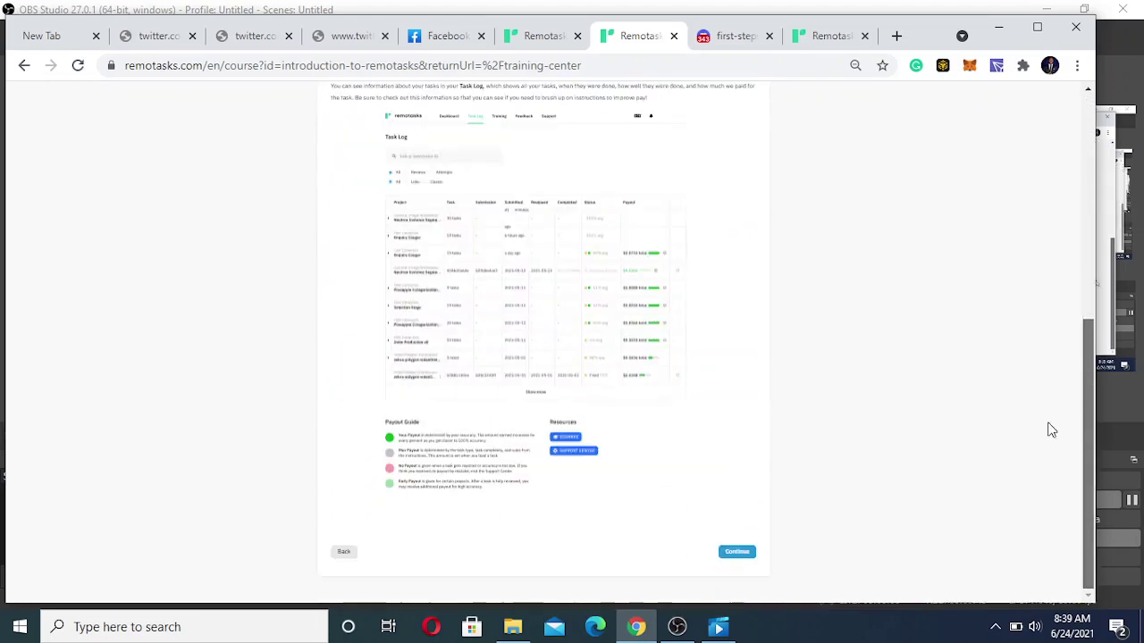
pyautogui.click(735, 552)
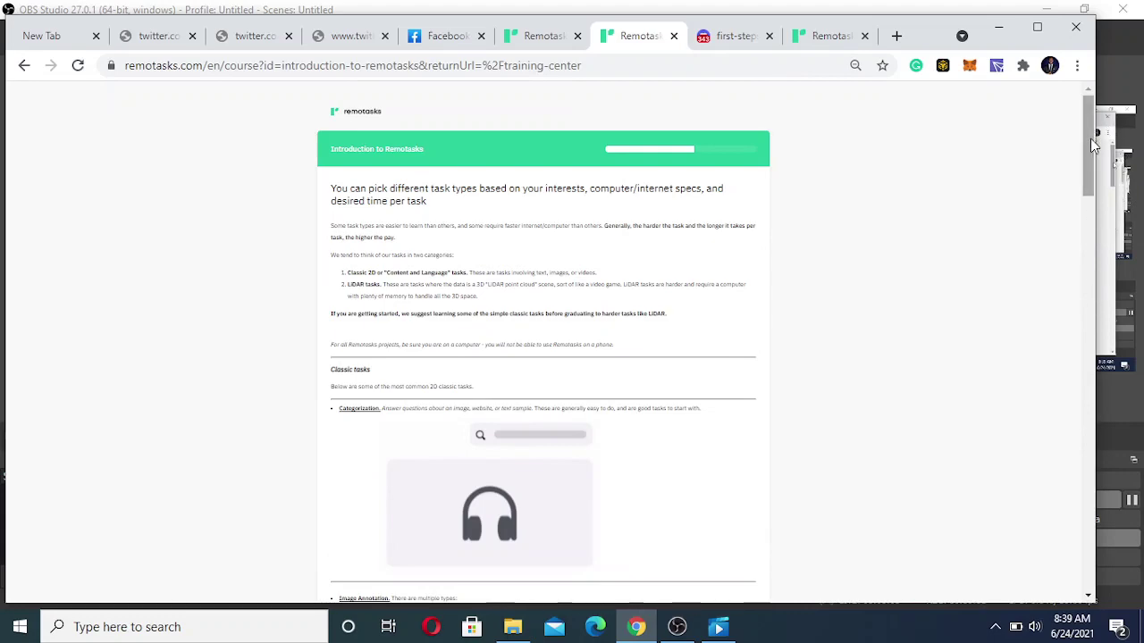
pyautogui.moveTo(1088, 146); pyautogui.dragTo(1051, 521)
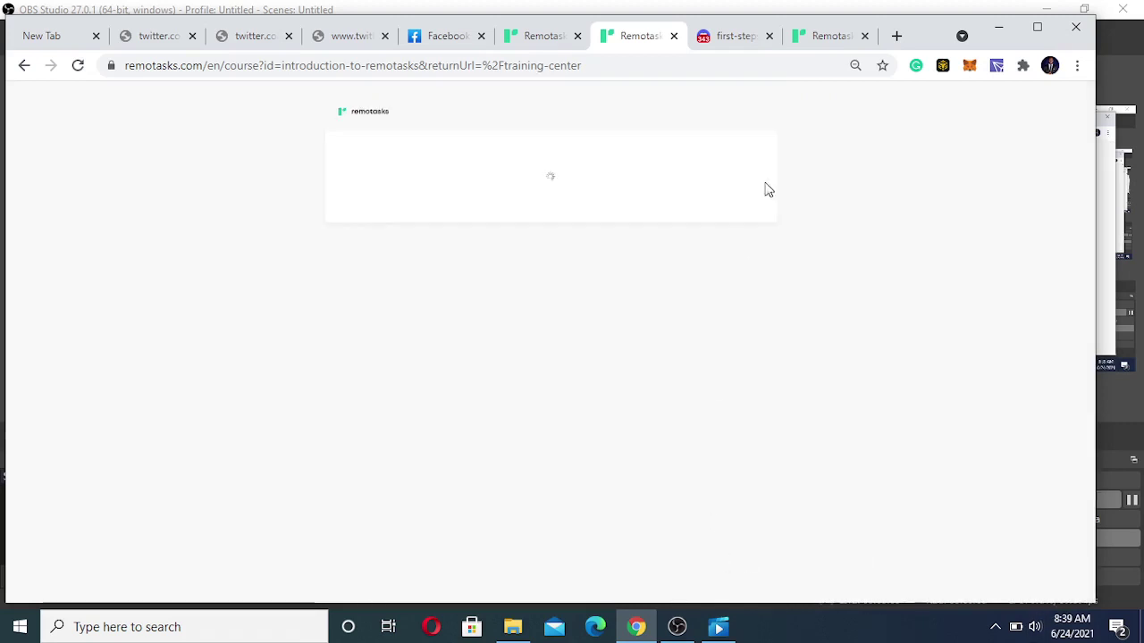
# Reorder and cycle through the browser tabs back to the English course tab showing the pop quiz
pyautogui.click(814, 35)
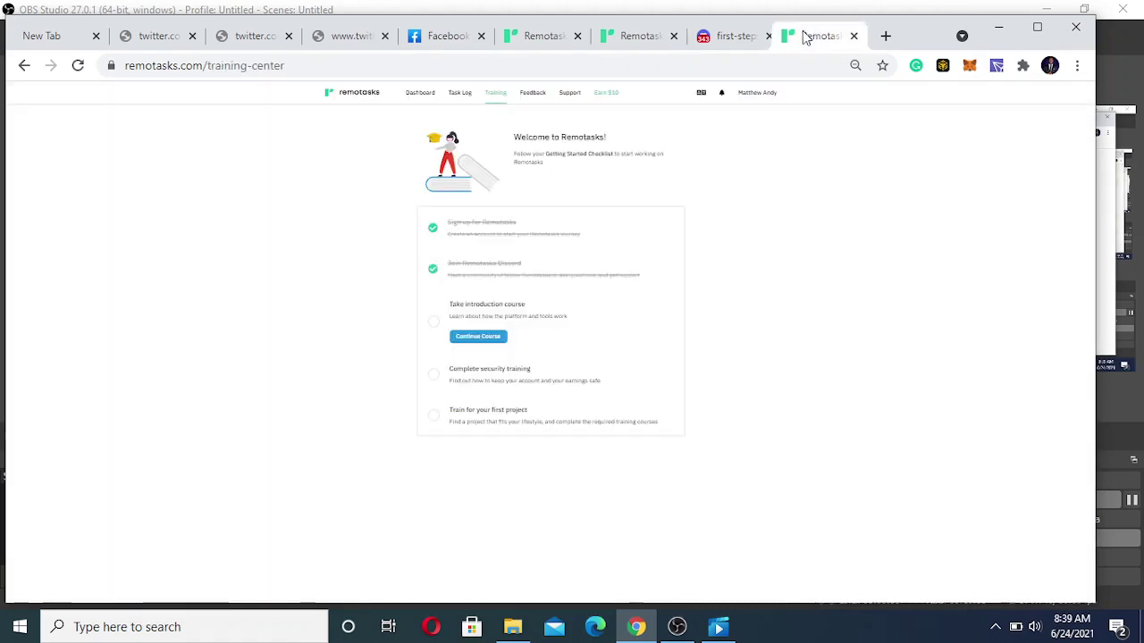
pyautogui.moveTo(811, 36); pyautogui.dragTo(620, 43)
pyautogui.click(728, 42)
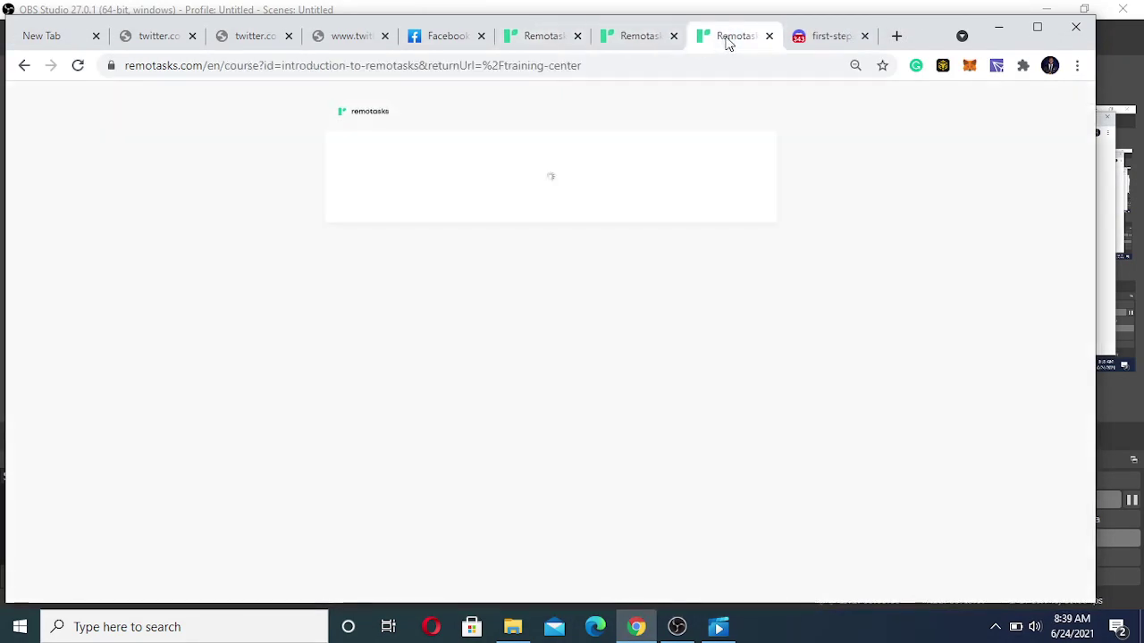
pyautogui.click(612, 41)
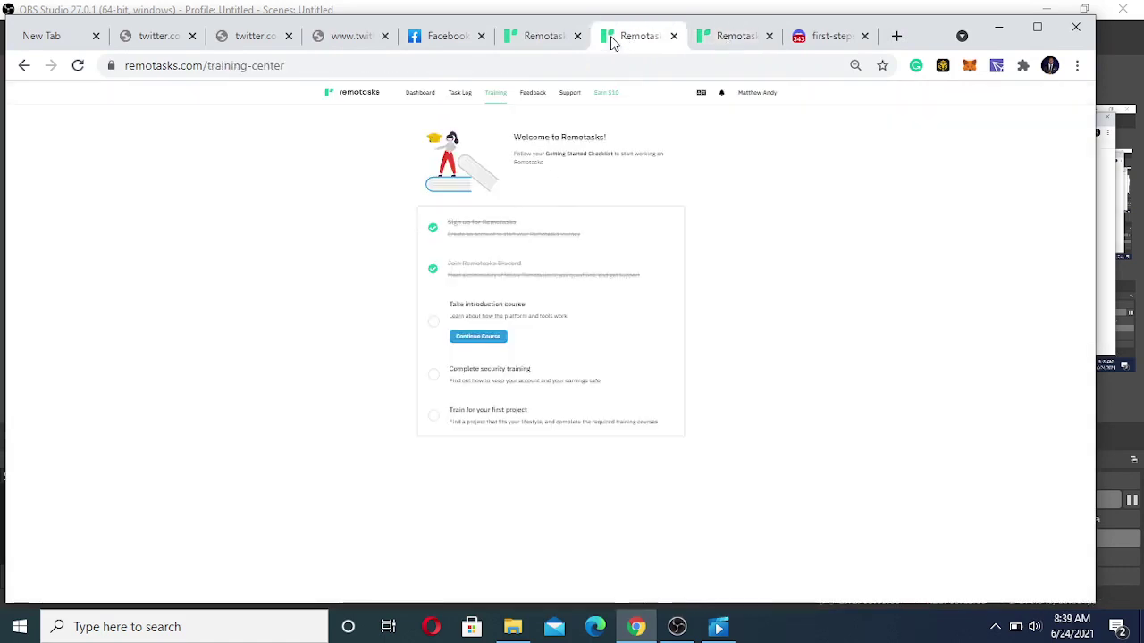
pyautogui.click(541, 44)
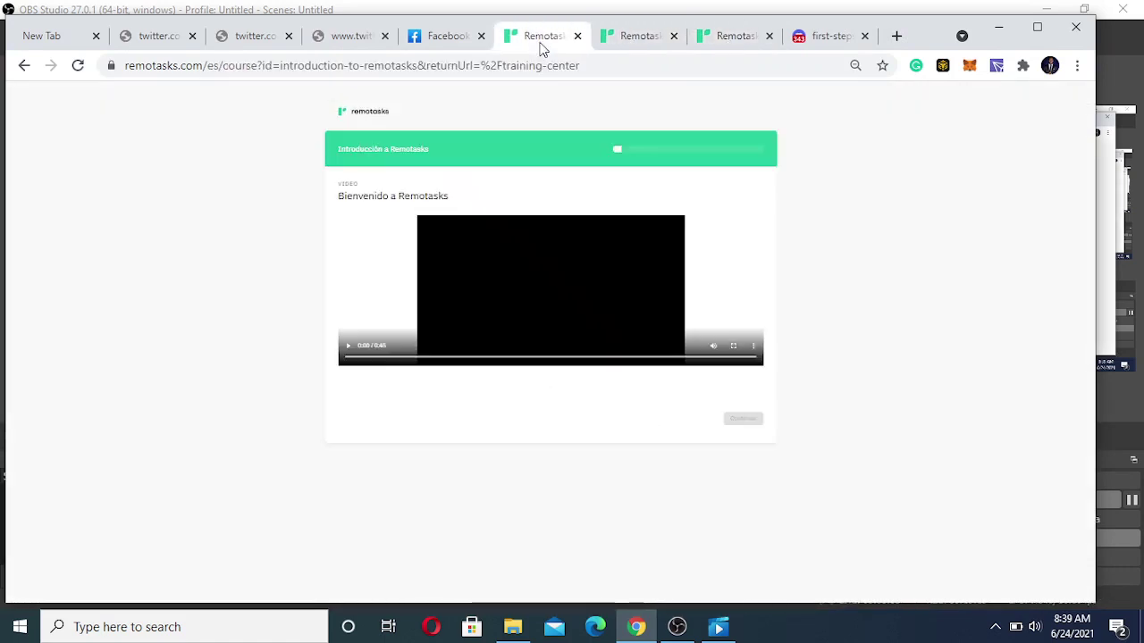
pyautogui.click(725, 42)
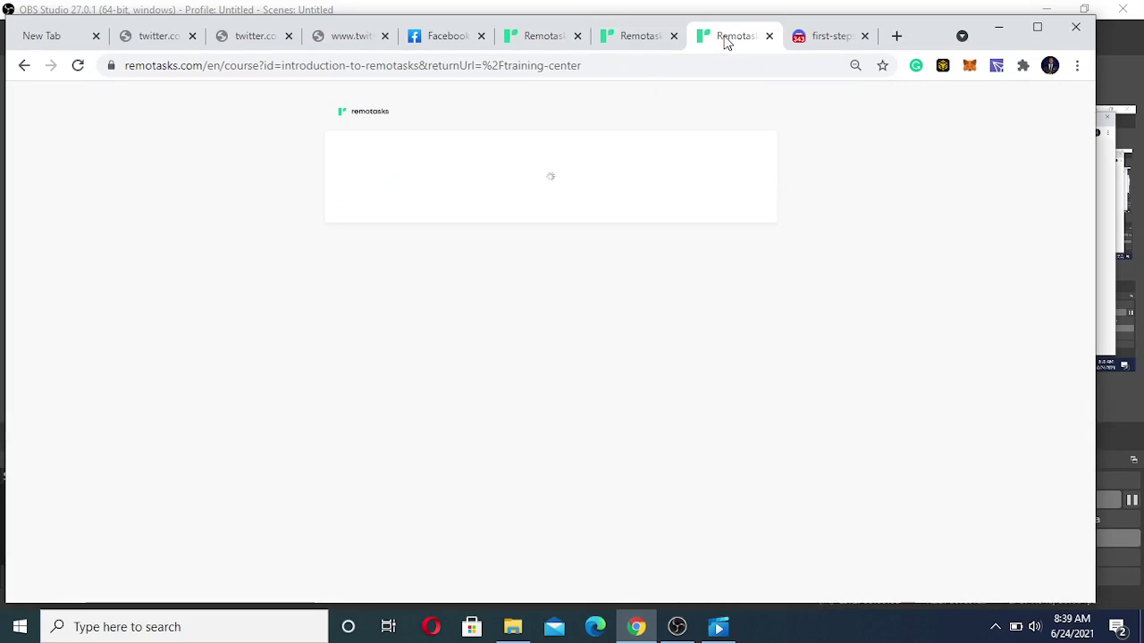
pyautogui.click(837, 38)
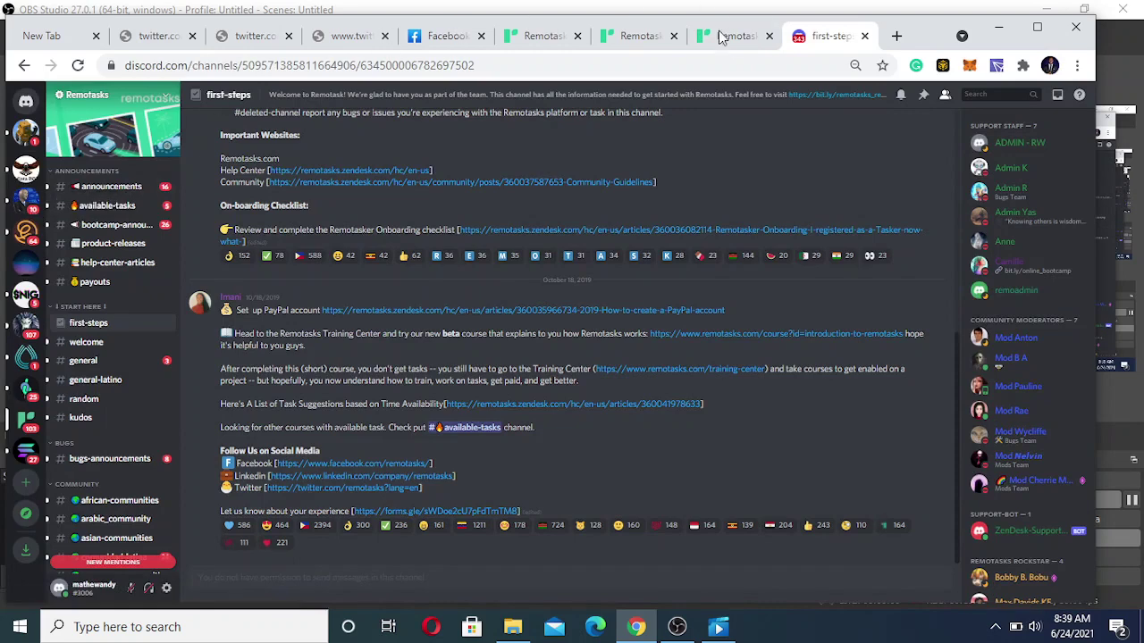
pyautogui.click(725, 37)
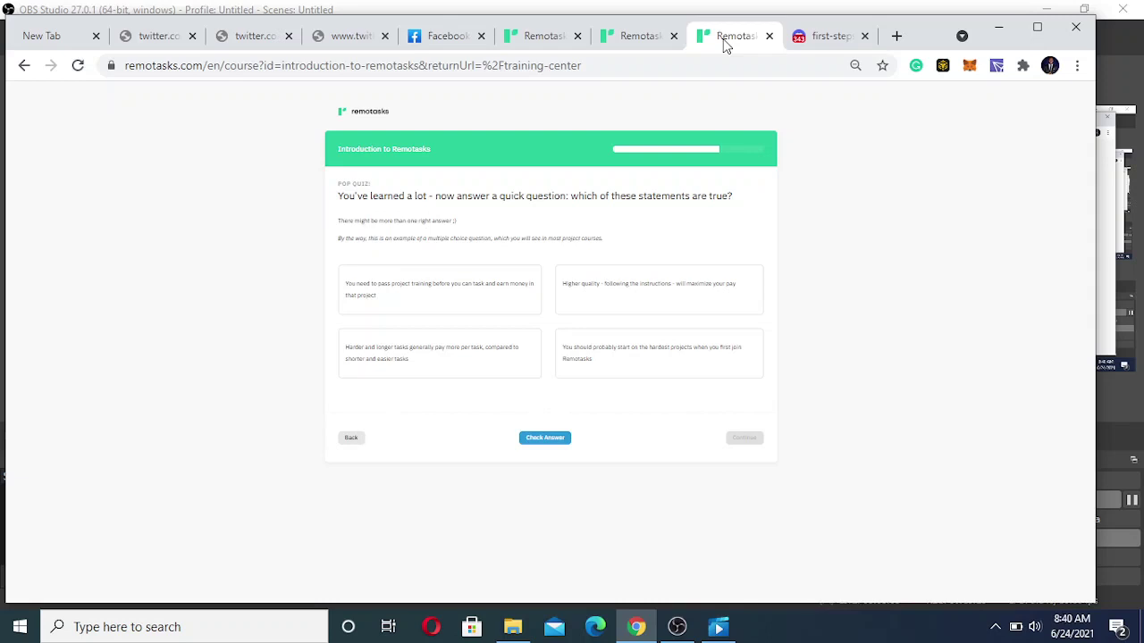
# Pick the three true statements about training, quality and task pay, check them, and continue
pyautogui.click(500, 286)
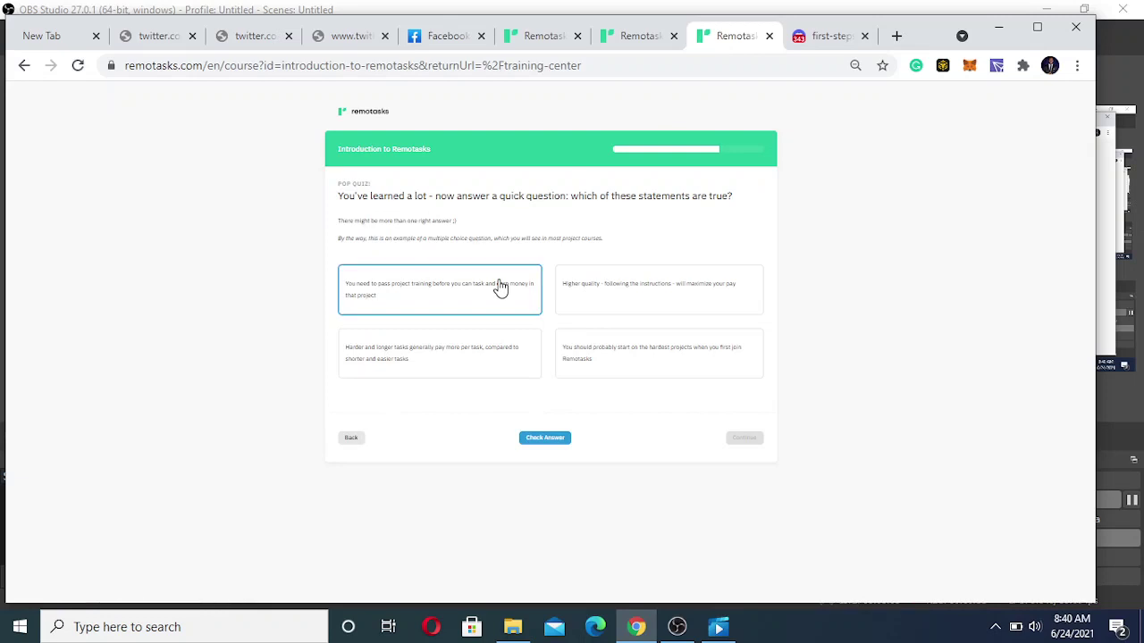
pyautogui.click(679, 301)
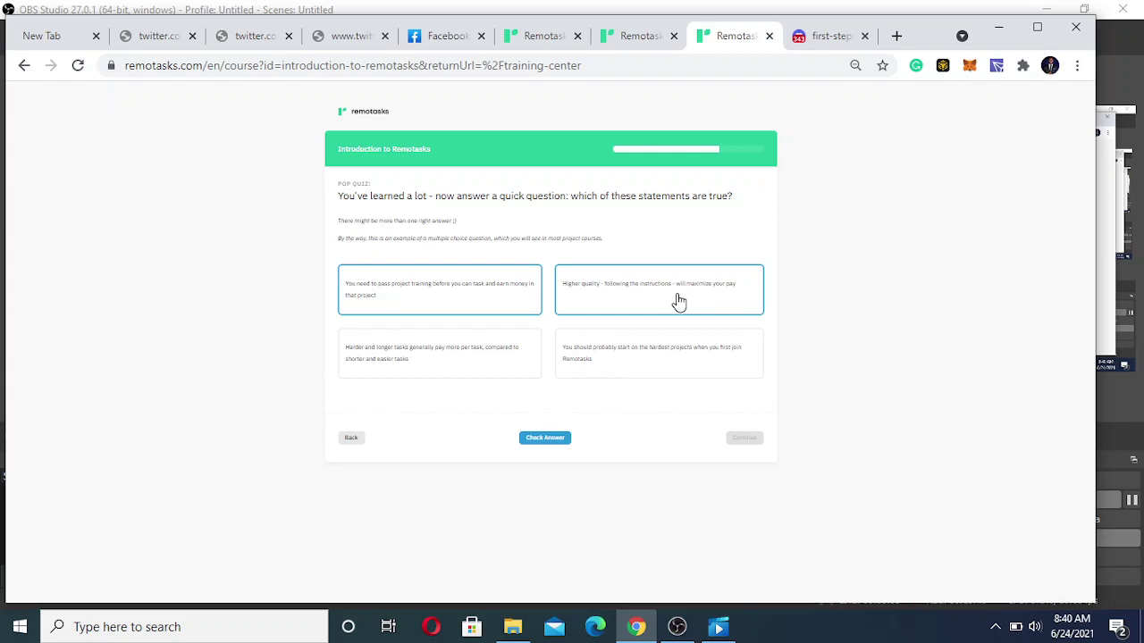
pyautogui.click(500, 364)
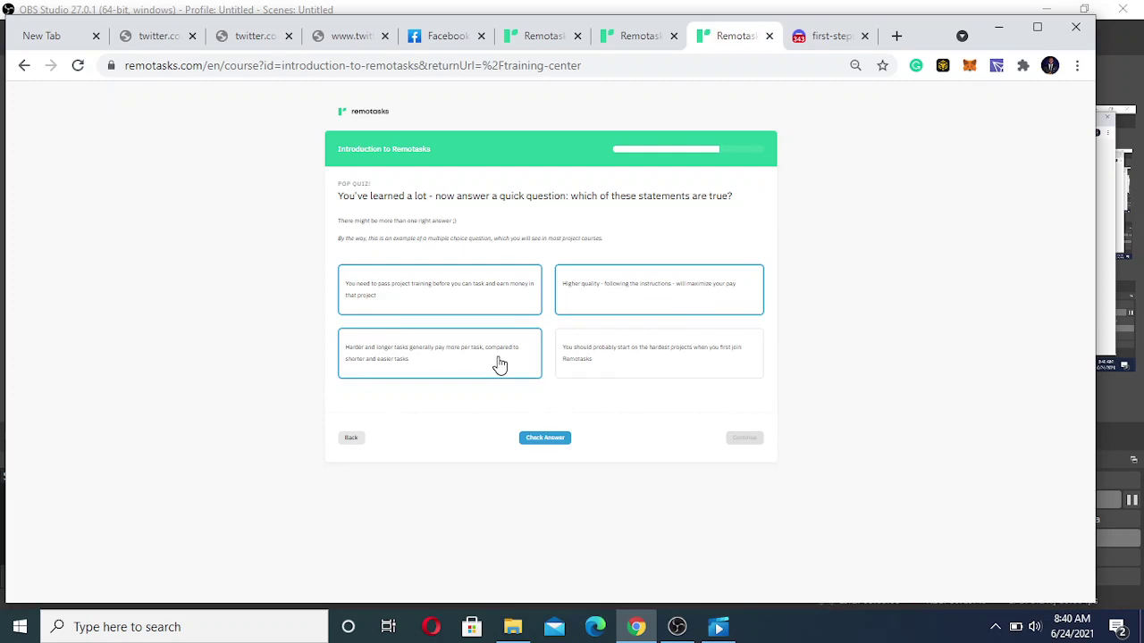
pyautogui.click(545, 438)
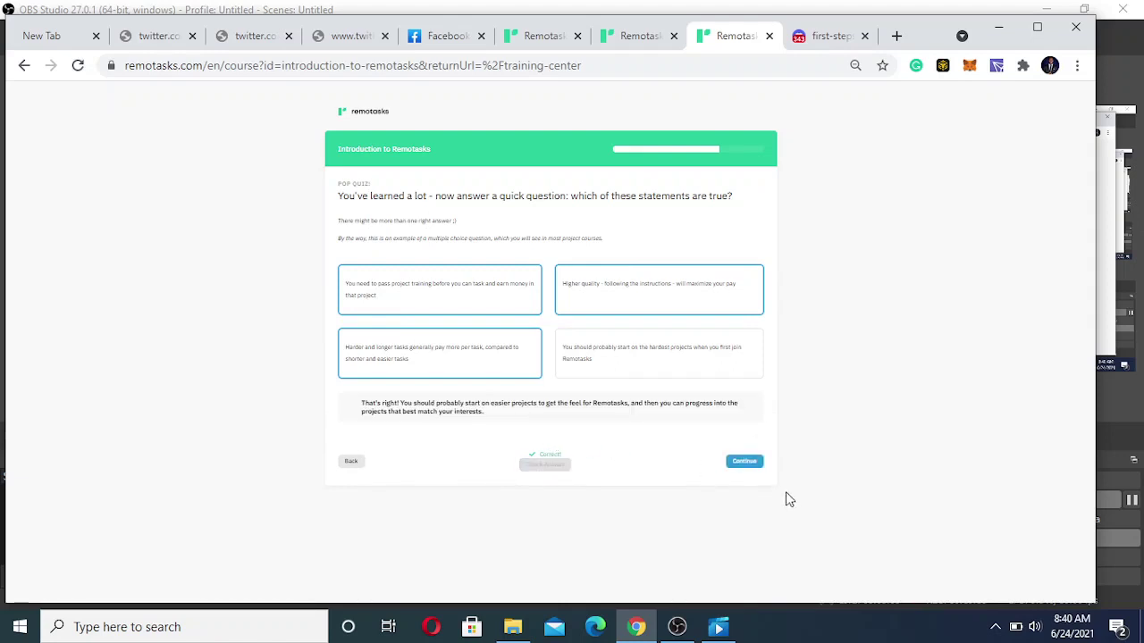
pyautogui.click(745, 464)
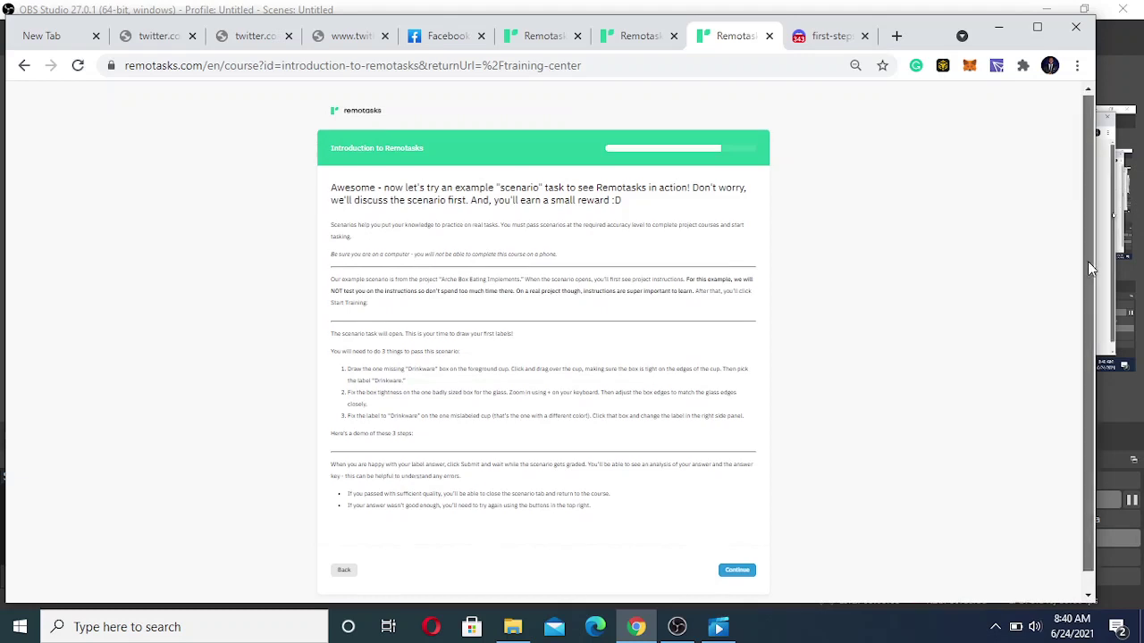
# Read the example scenario lesson to the bottom and continue to the 'Now you try!' step
pyautogui.scroll(-1, 1088, 272)
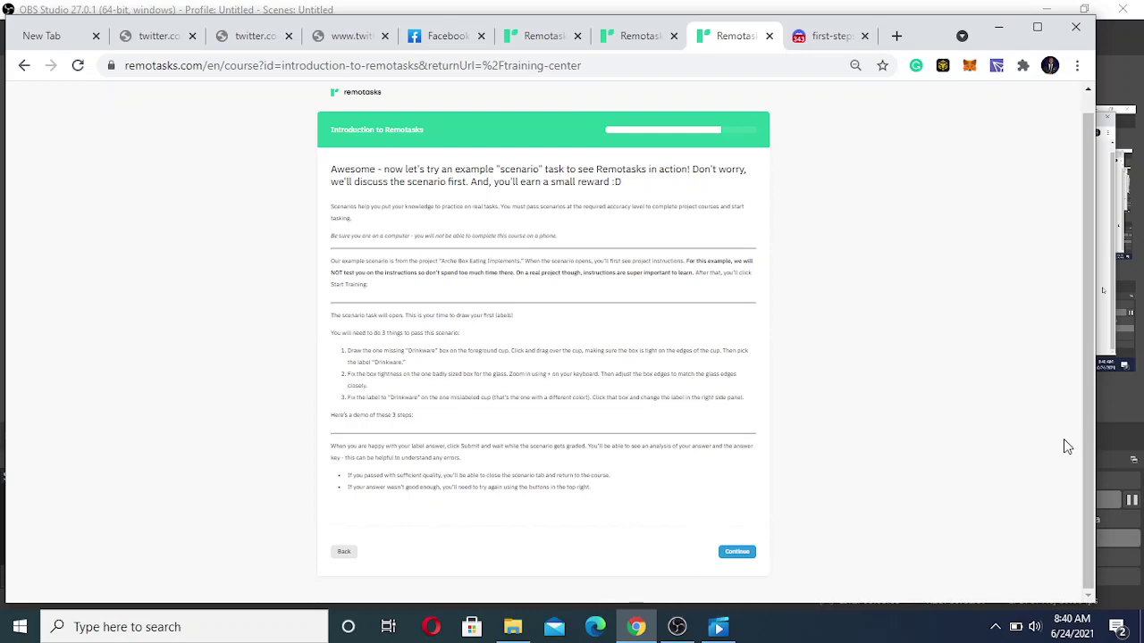
pyautogui.click(742, 553)
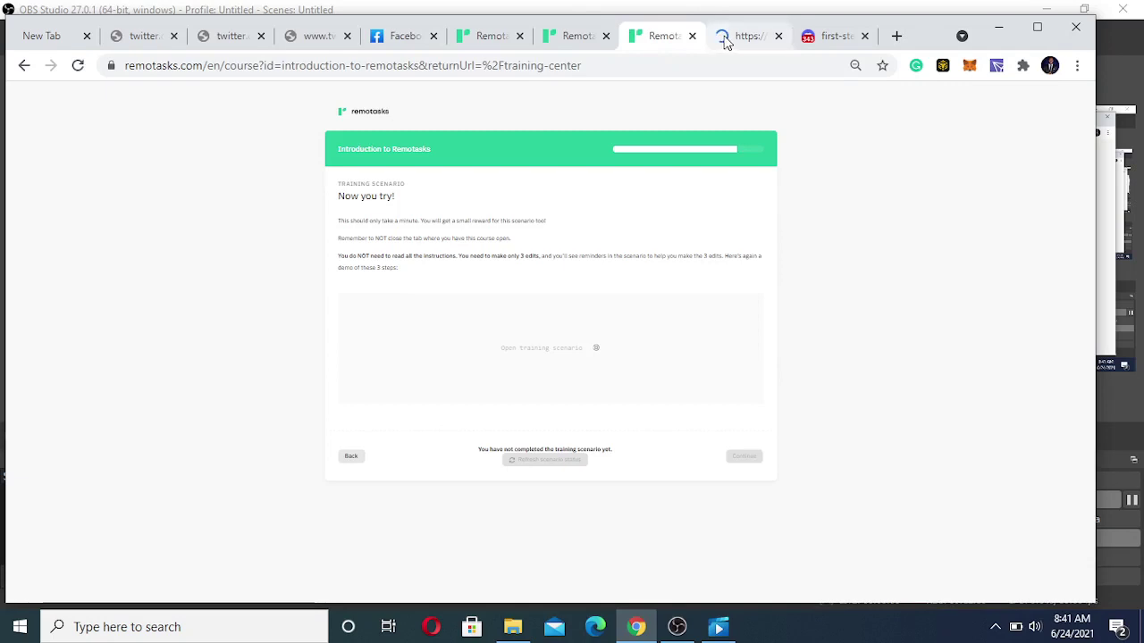
# Switch between the new training scenario tab and the course tab
pyautogui.click(725, 41)
pyautogui.click(662, 40)
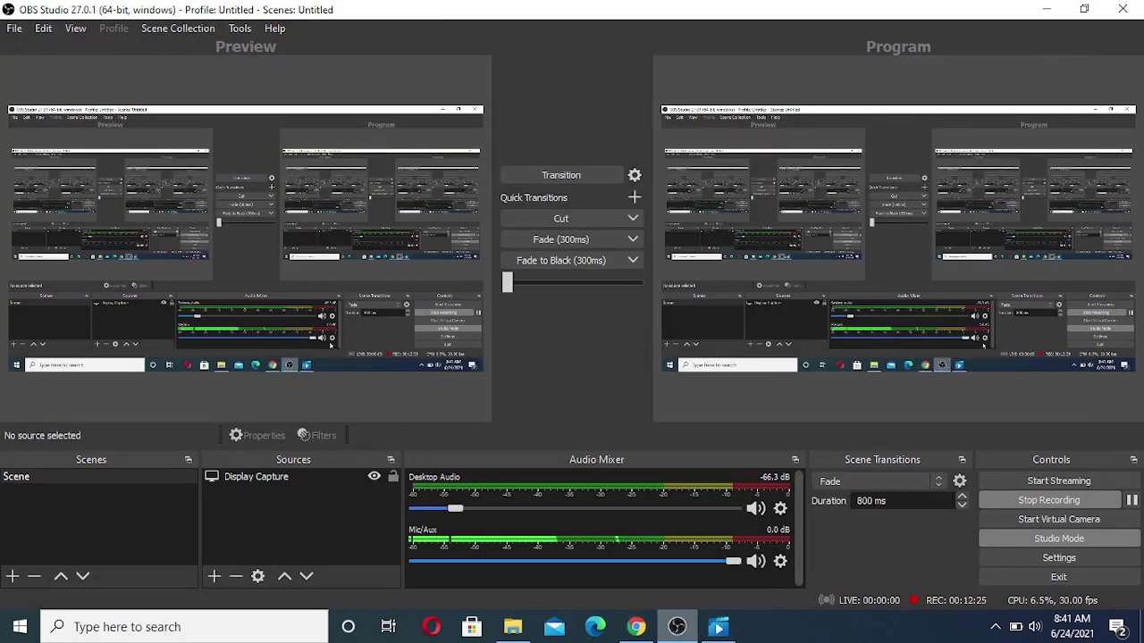
# Minimize OBS Studio to bring the Remotasks Example Scenario page back into view
pyautogui.click(1045, 8)
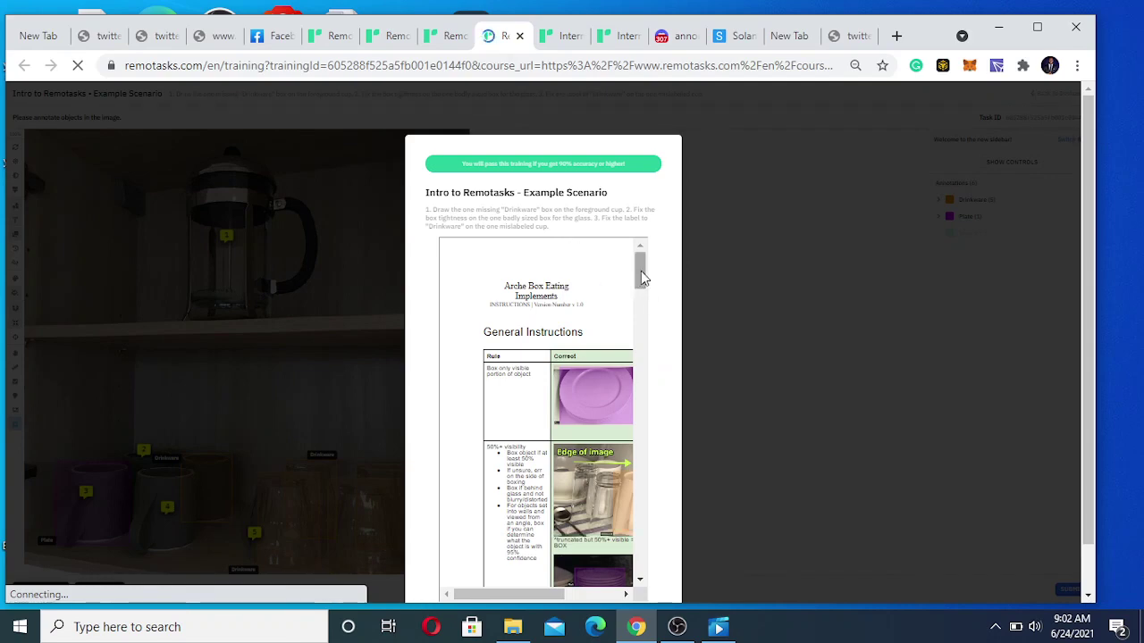
# Scroll through the Arche Box Eating Implements instructions, then start the Example Scenario training
pyautogui.moveTo(641, 271)
pyautogui.mouseDown()
pyautogui.moveTo(638, 312)
pyautogui.moveTo(654, 347)
pyautogui.moveTo(641, 259)
pyautogui.mouseUp()
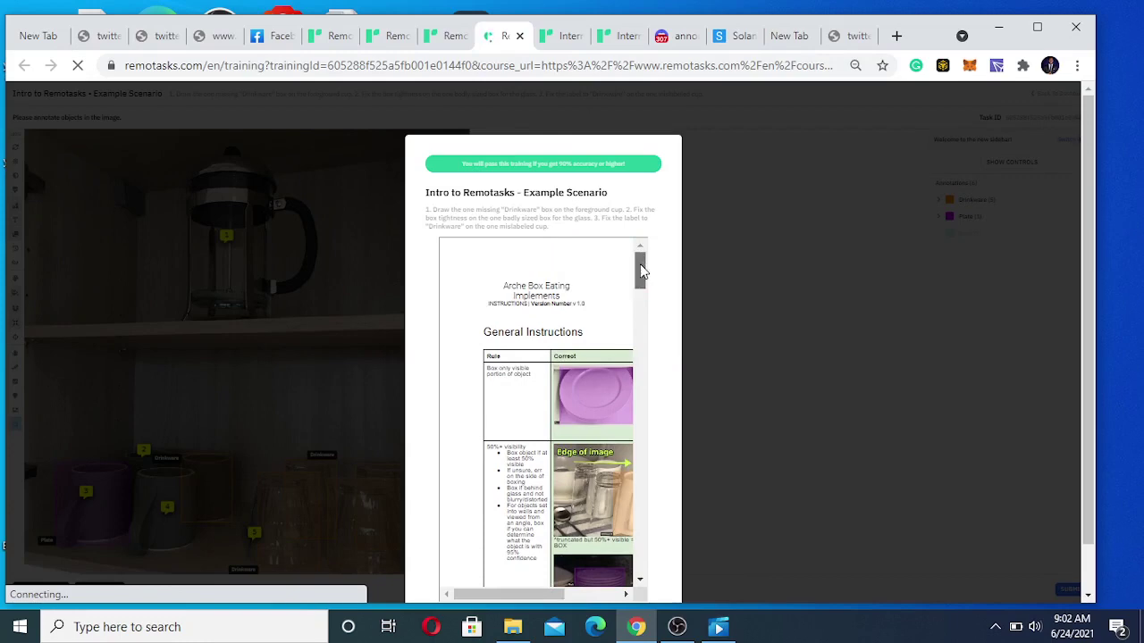
pyautogui.moveTo(641, 271); pyautogui.dragTo(689, 611)
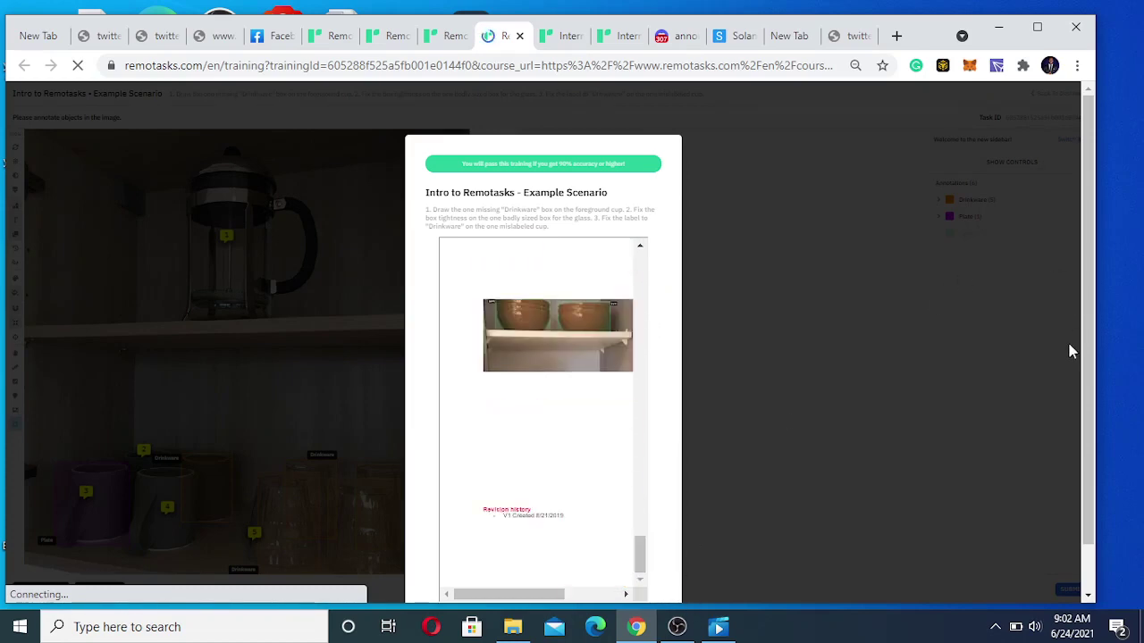
pyautogui.scroll(-1, 1091, 358)
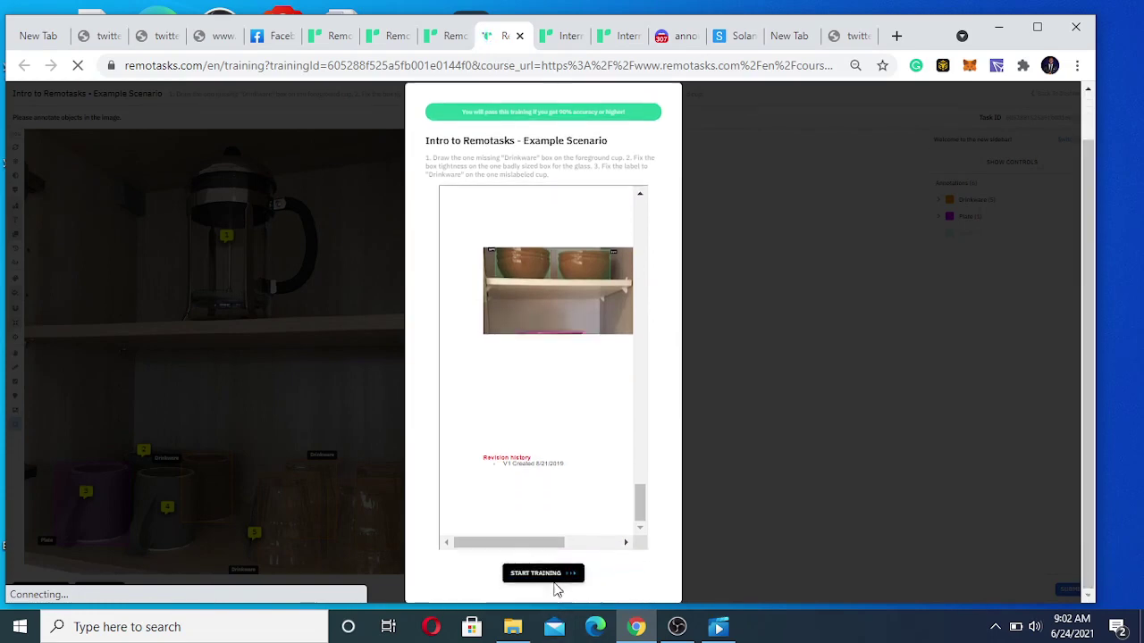
pyautogui.click(556, 576)
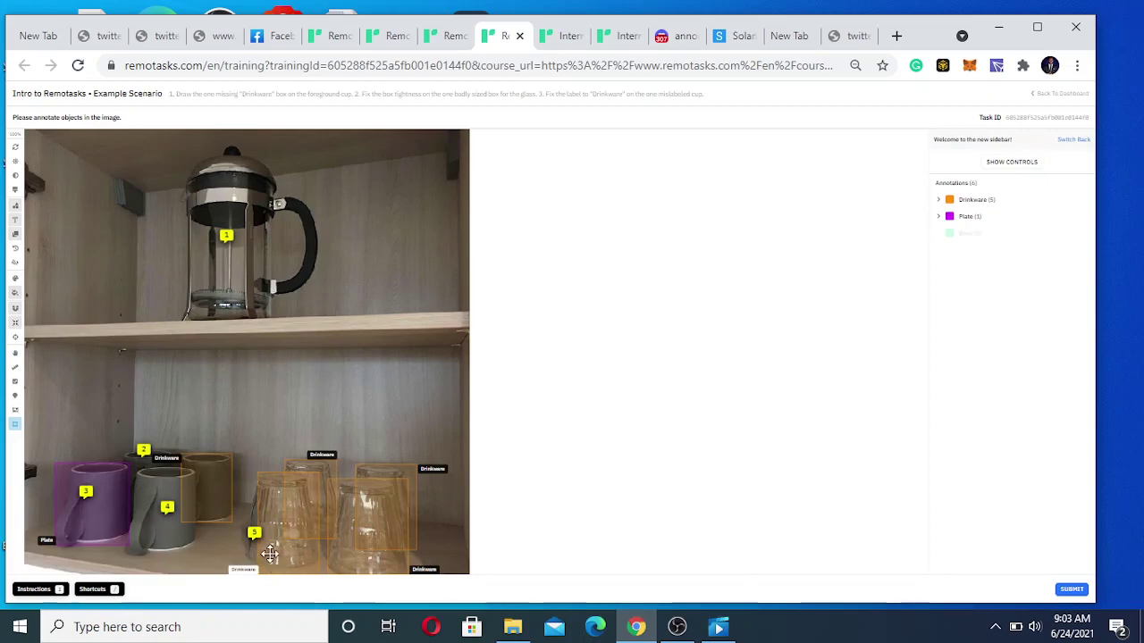
# Tighten the badly sized glass box so its edge fits the glass
pyautogui.click(270, 552)
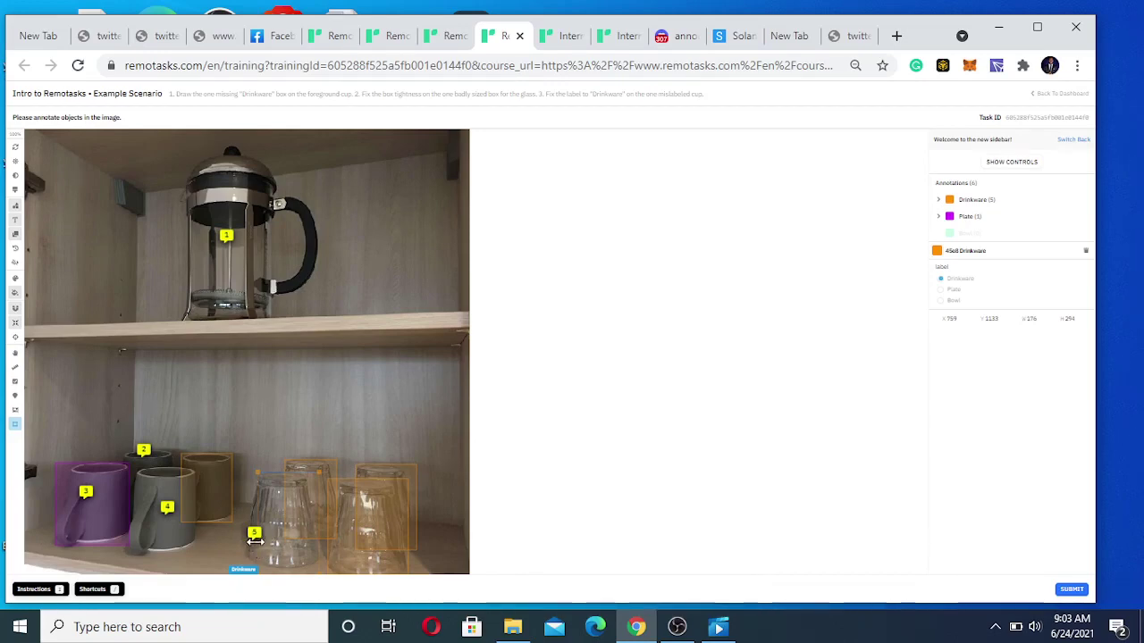
pyautogui.moveTo(247, 543); pyautogui.dragTo(244, 543)
pyautogui.click(136, 468)
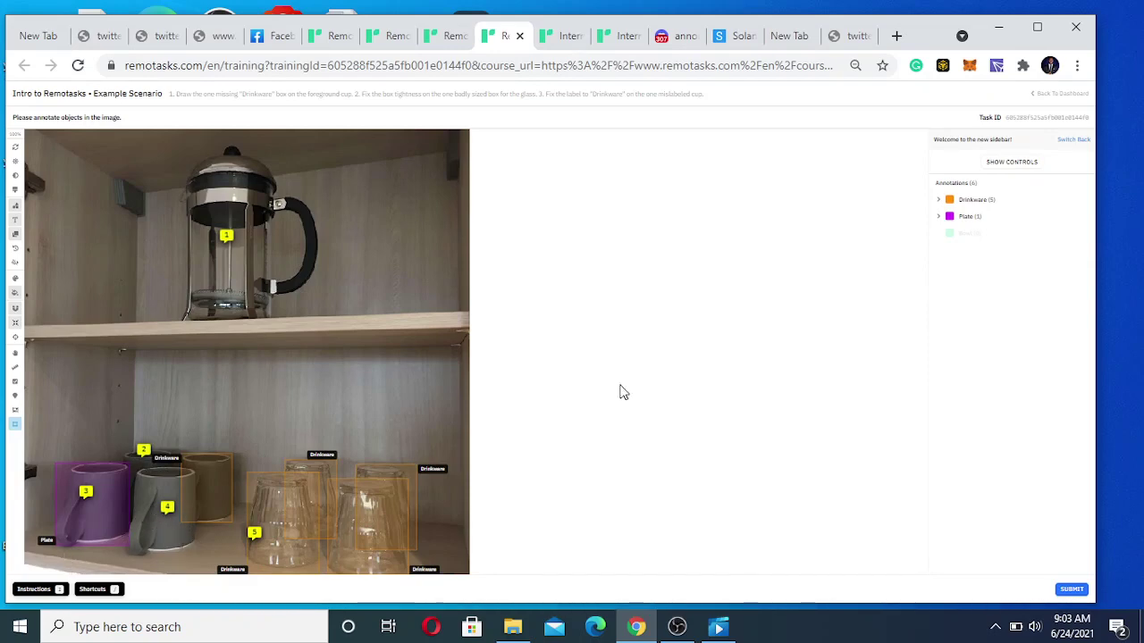
# Review the five Drinkware annotations, then draw a box around the foreground grey mug
pyautogui.click(971, 206)
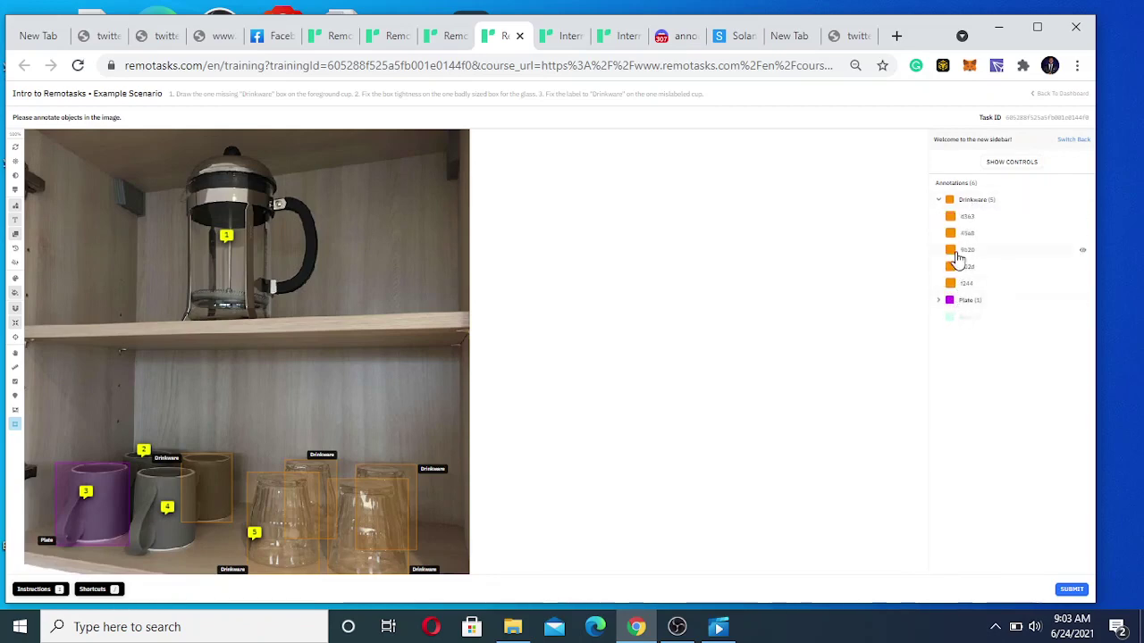
pyautogui.click(974, 205)
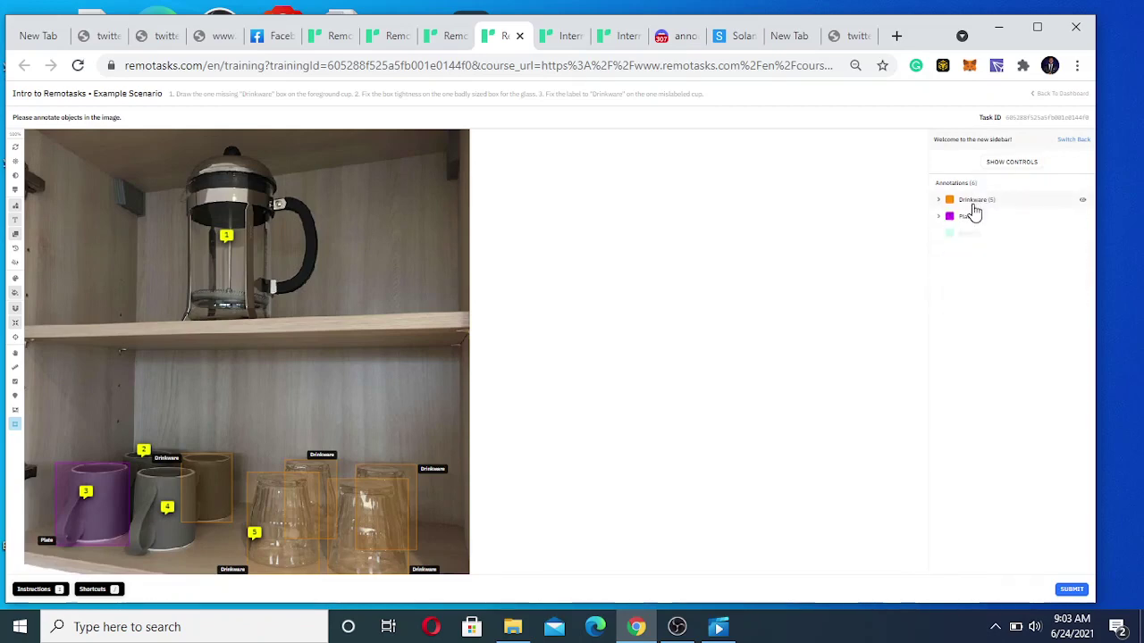
pyautogui.click(974, 207)
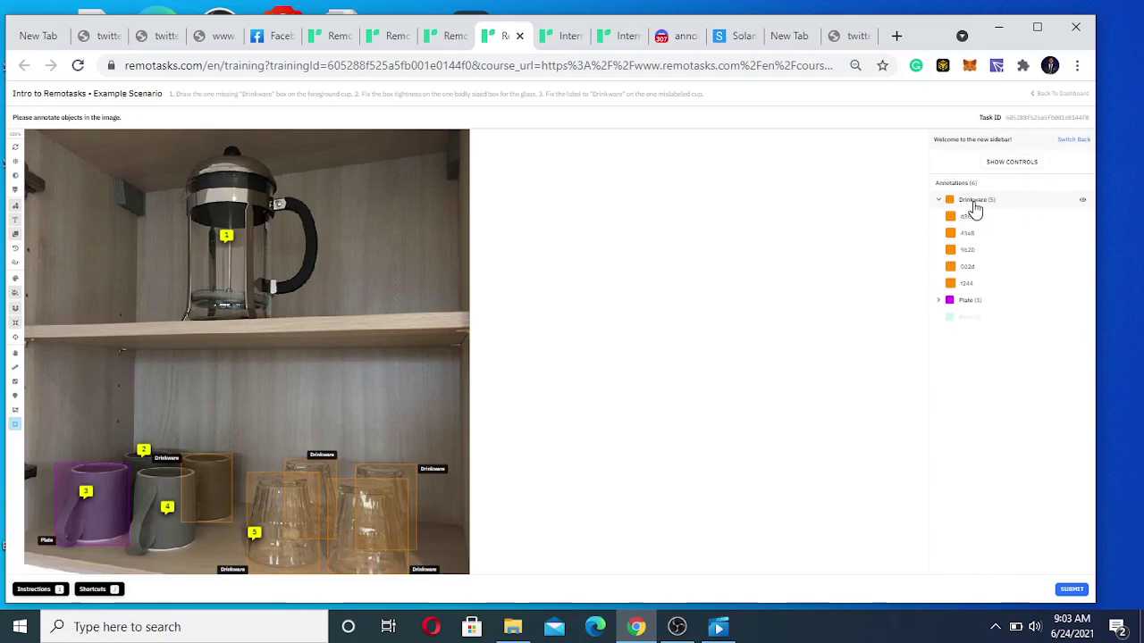
pyautogui.click(1019, 166)
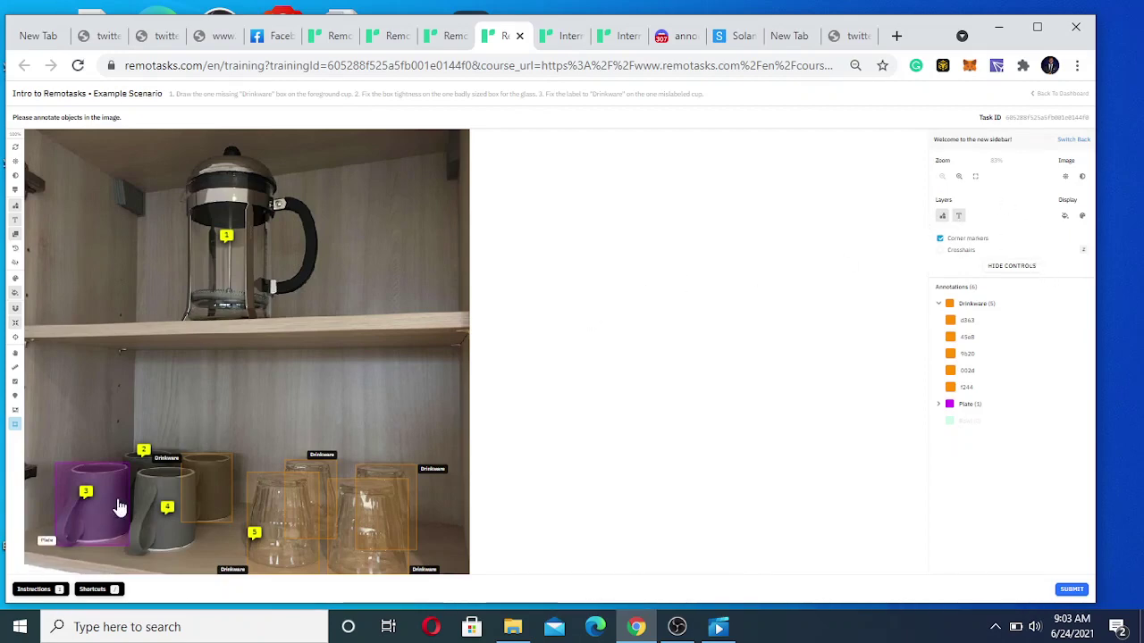
pyautogui.moveTo(139, 462)
pyautogui.mouseDown()
pyautogui.moveTo(170, 474)
pyautogui.moveTo(196, 551)
pyautogui.mouseUp()
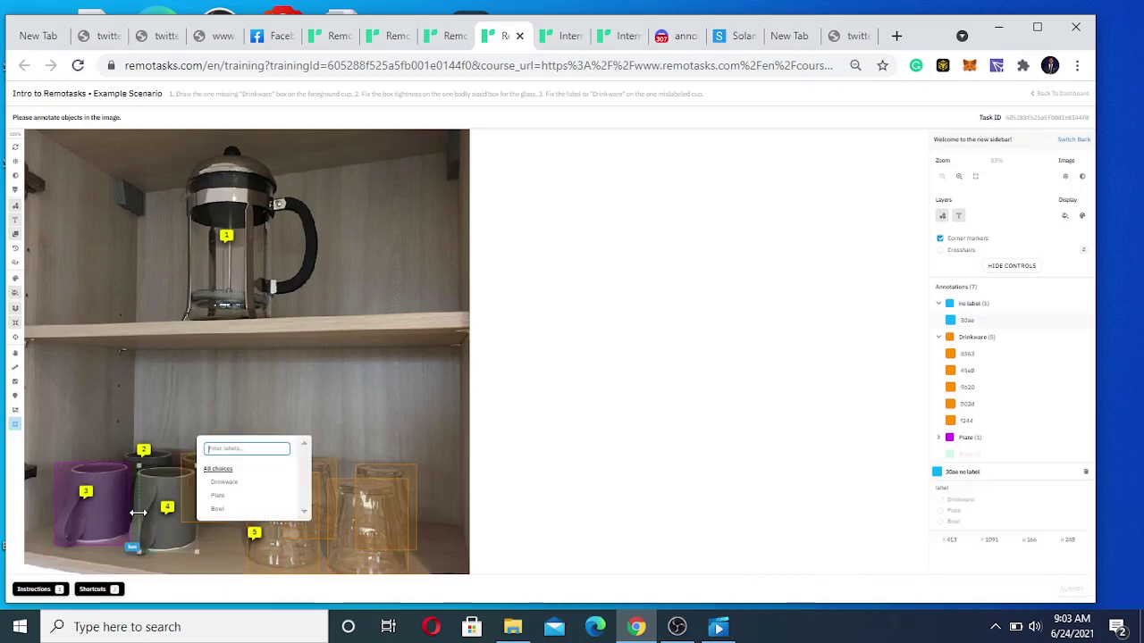
# Fit the grey mug box's left edge to the mug and label it Drinkware
pyautogui.moveTo(129, 521); pyautogui.dragTo(120, 521)
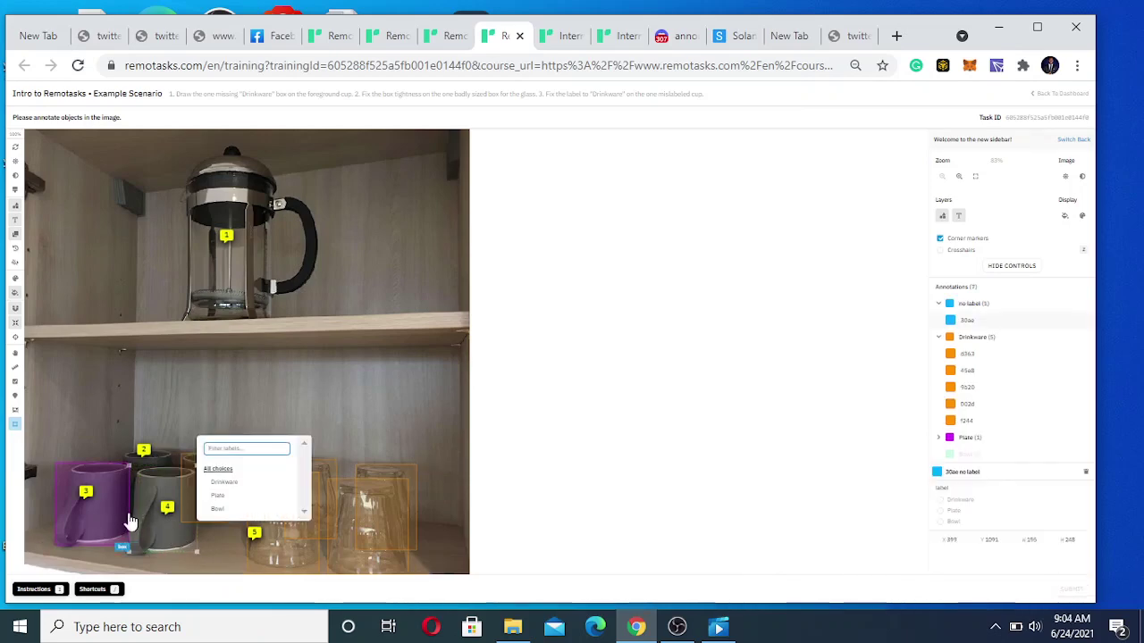
pyautogui.click(228, 493)
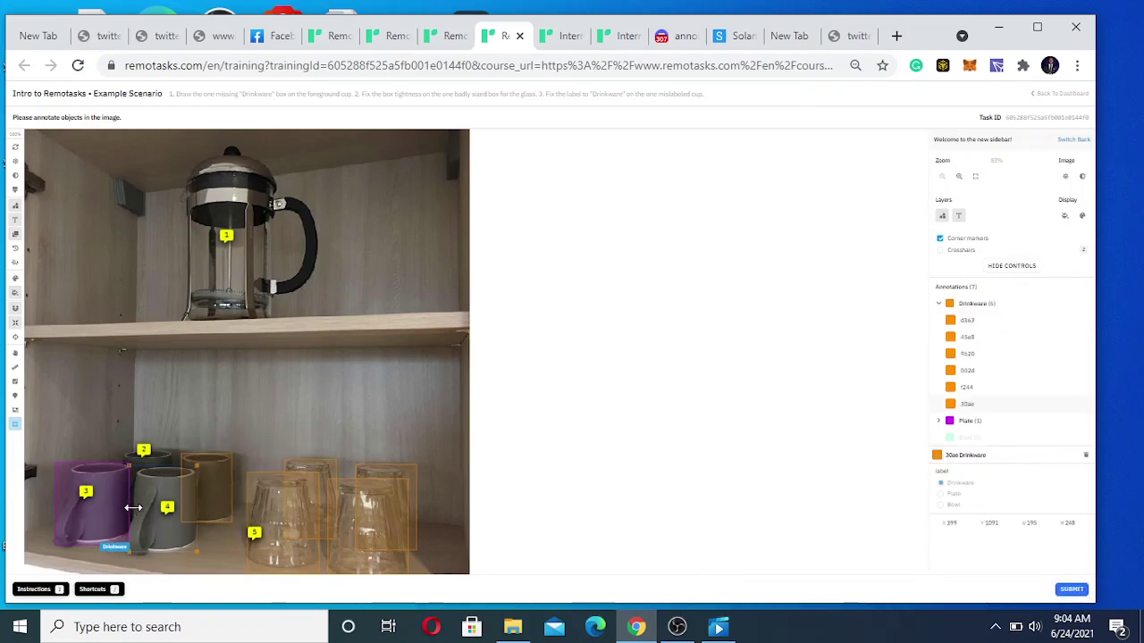
pyautogui.moveTo(131, 508); pyautogui.dragTo(135, 507)
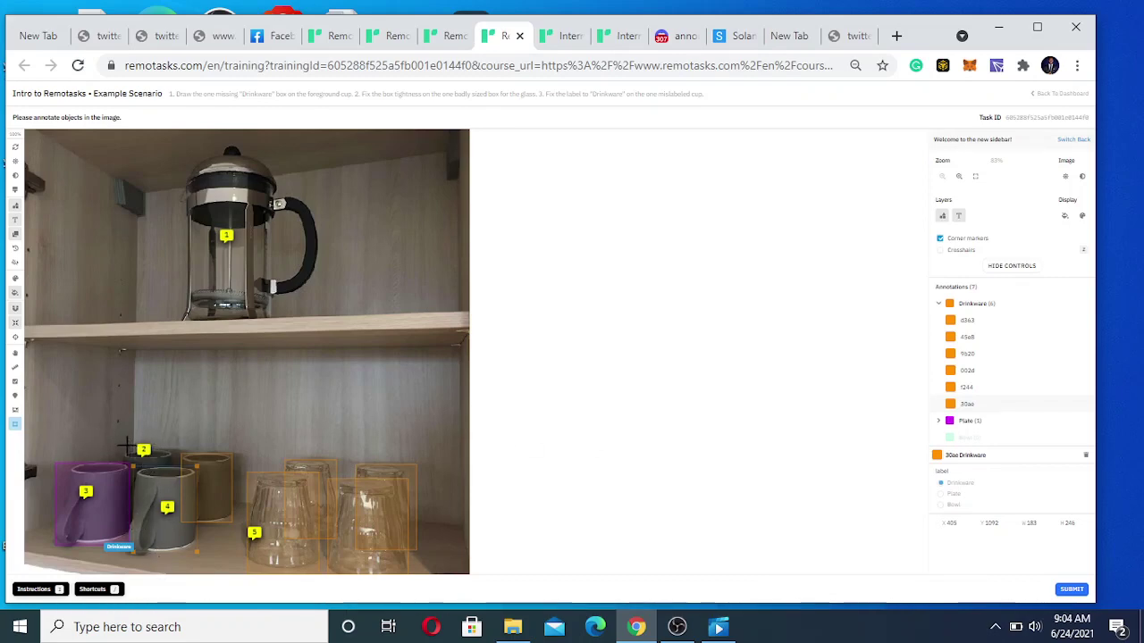
pyautogui.click(131, 449)
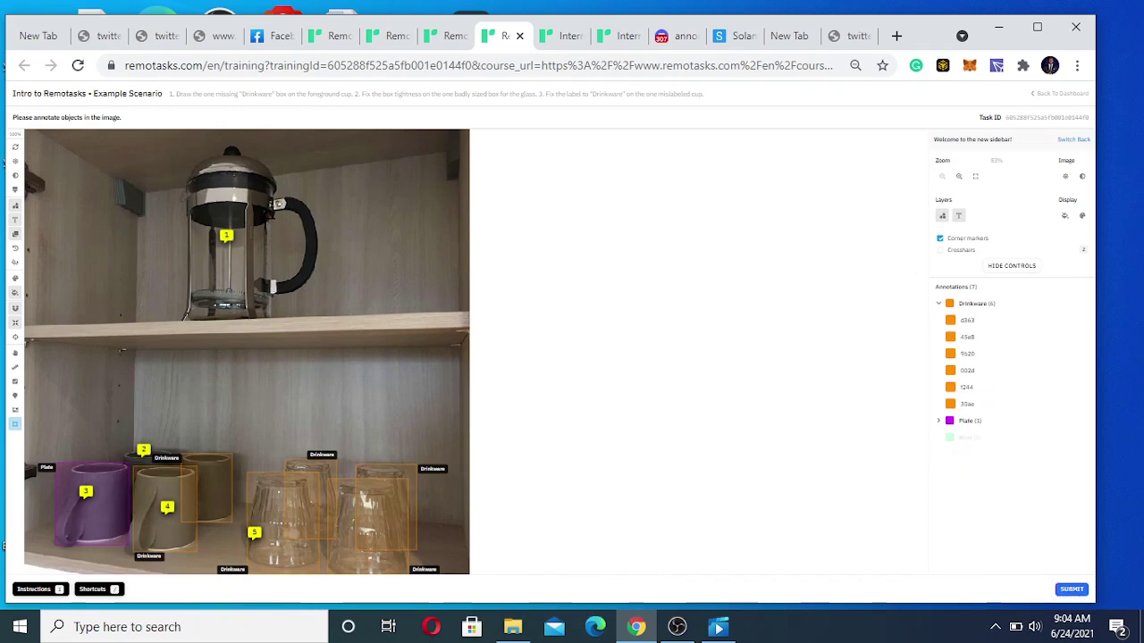
# Box the French press, extend its left edge, label it Drinkware, and submit the scenario
pyautogui.moveTo(195, 147)
pyautogui.mouseDown()
pyautogui.moveTo(235, 159)
pyautogui.moveTo(288, 235)
pyautogui.moveTo(320, 315)
pyautogui.mouseUp()
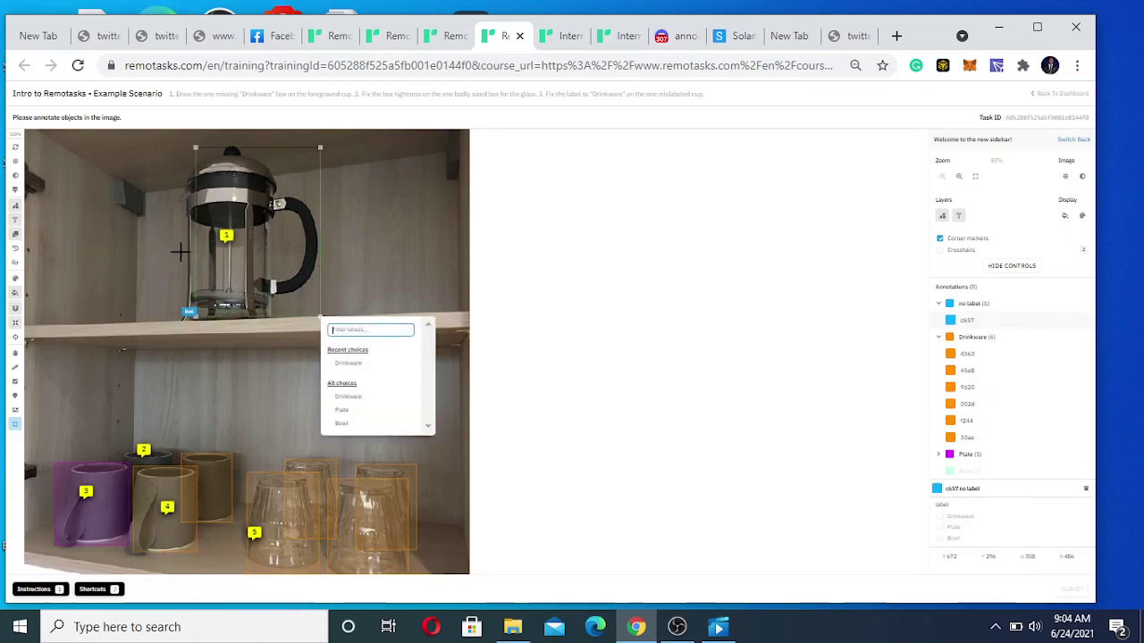
pyautogui.moveTo(192, 259); pyautogui.dragTo(181, 269)
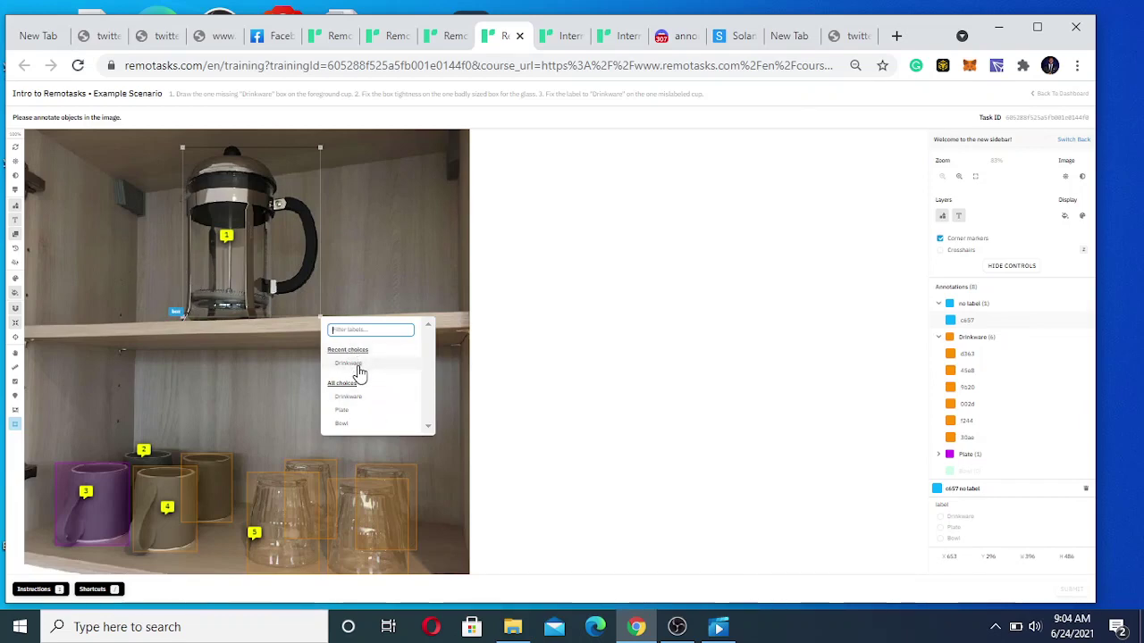
pyautogui.click(349, 364)
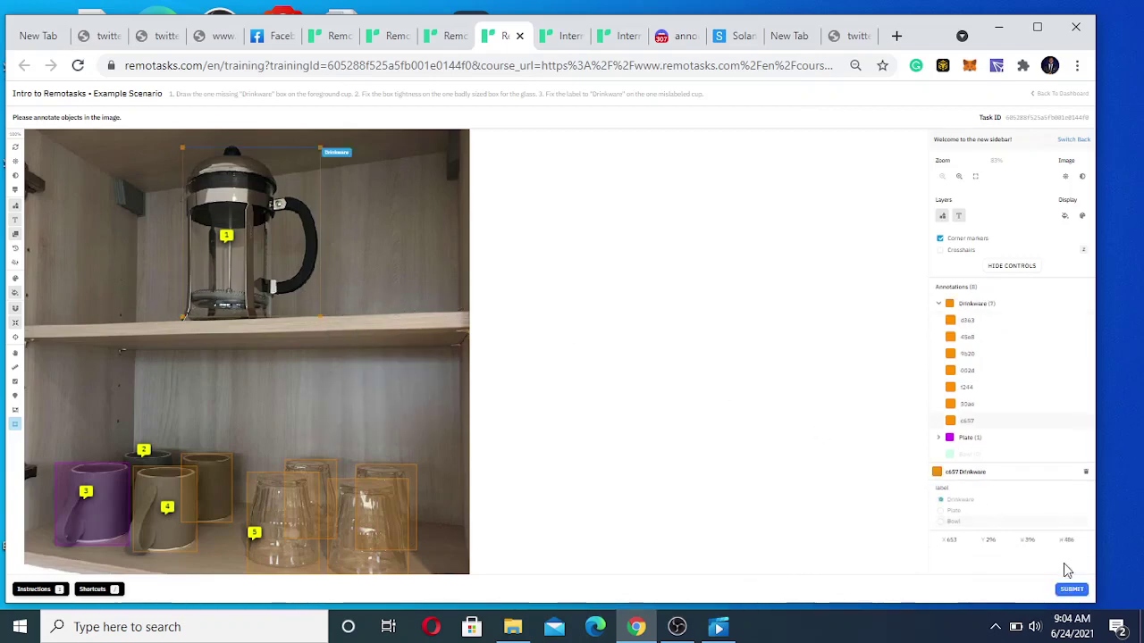
pyautogui.click(1072, 589)
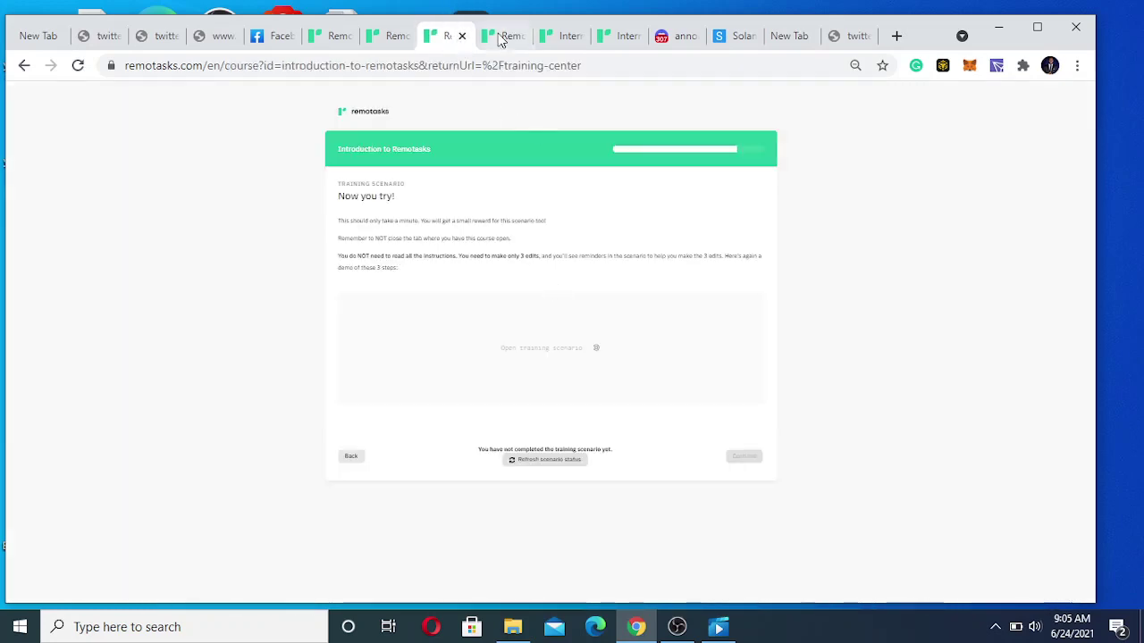
# Return to the training scenario tab, then bring OBS Studio to the front
pyautogui.click(505, 36)
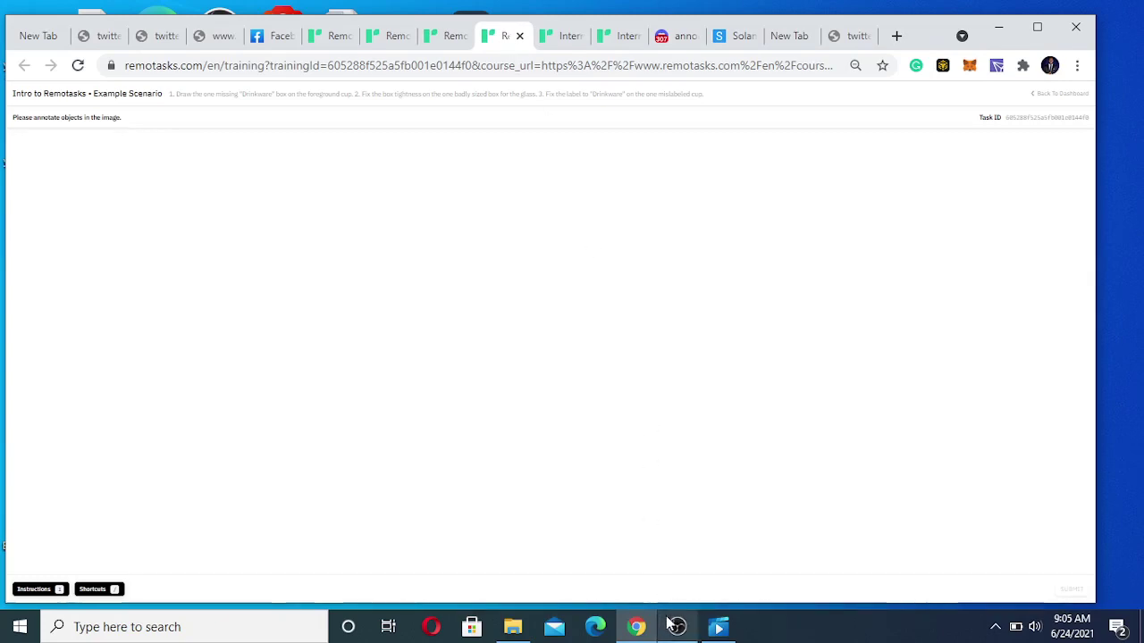
pyautogui.click(677, 626)
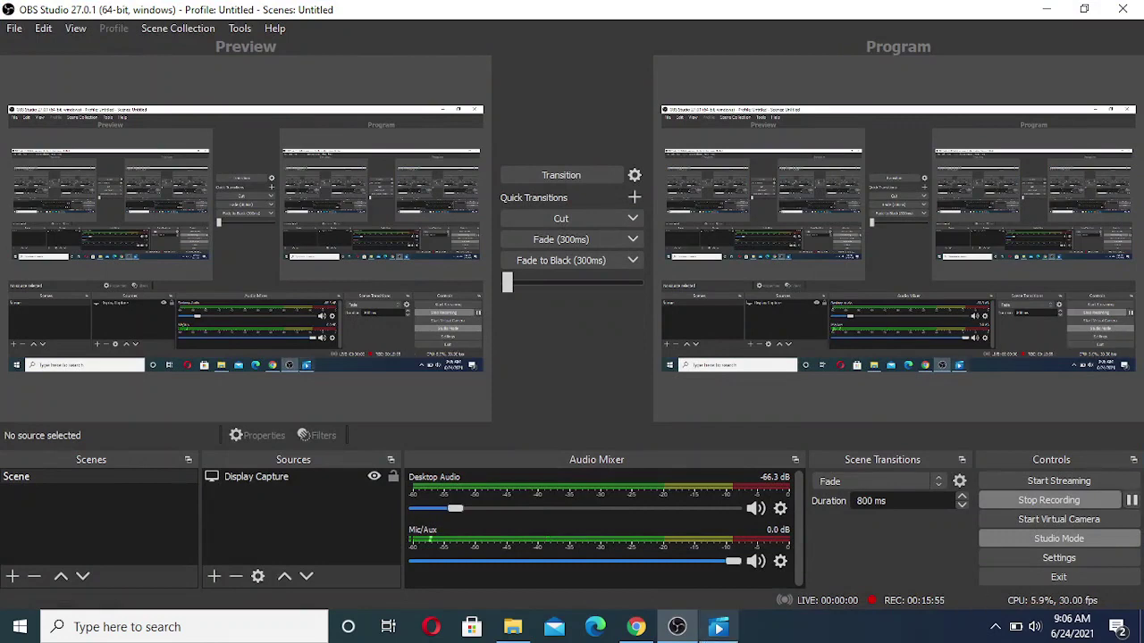
# Bring Chrome back to show the 73.68% accuracy result and error summary
pyautogui.click(635, 626)
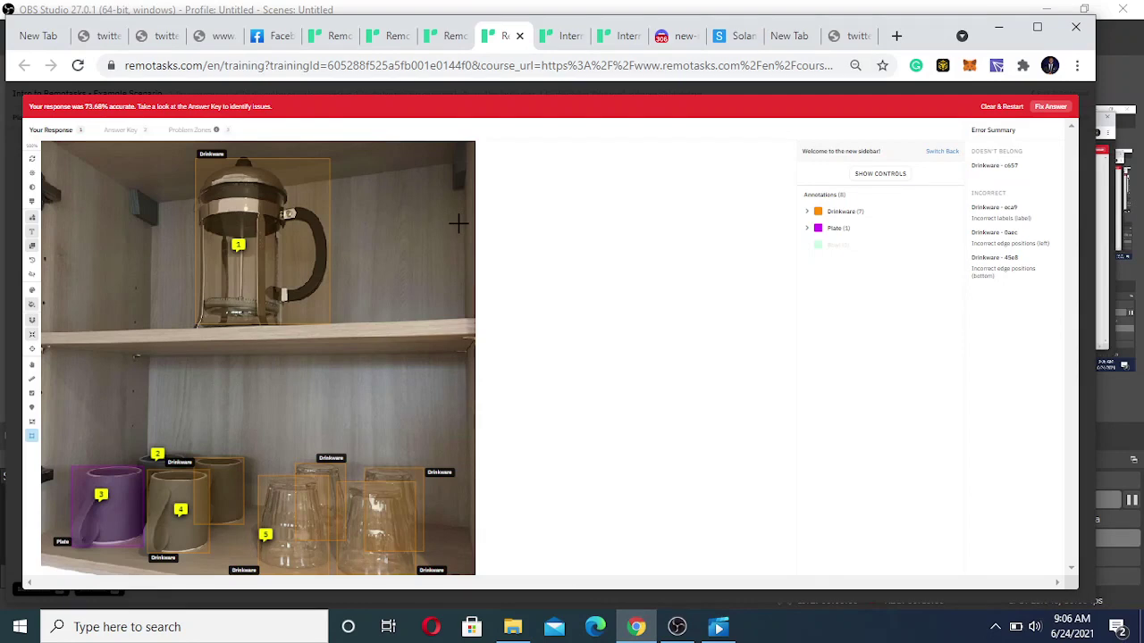
pyautogui.click(122, 131)
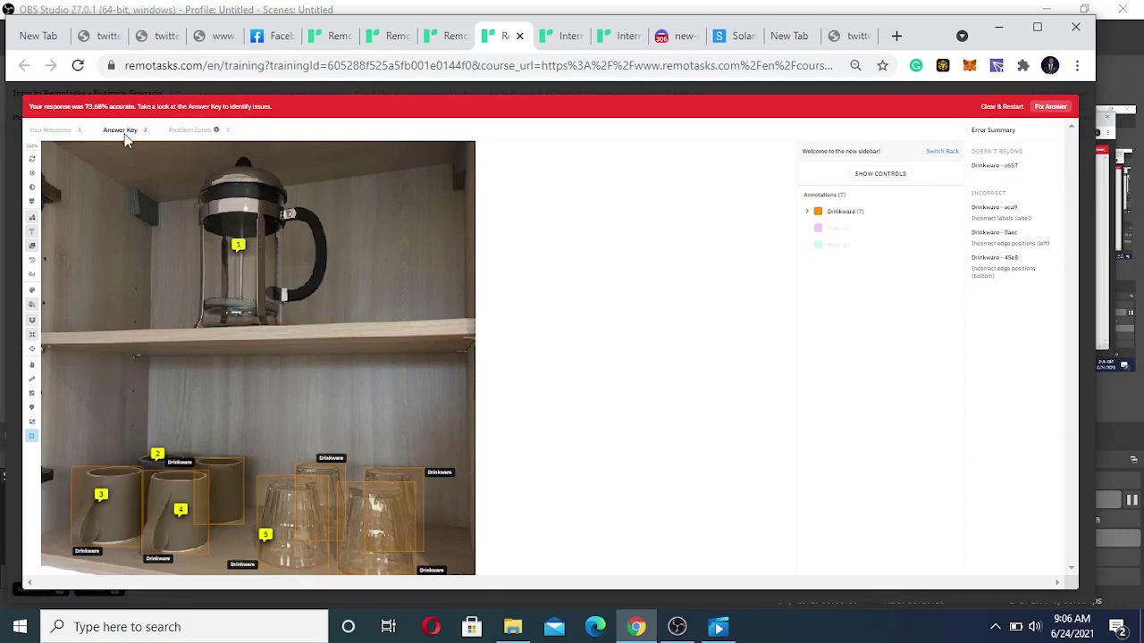
pyautogui.click(59, 131)
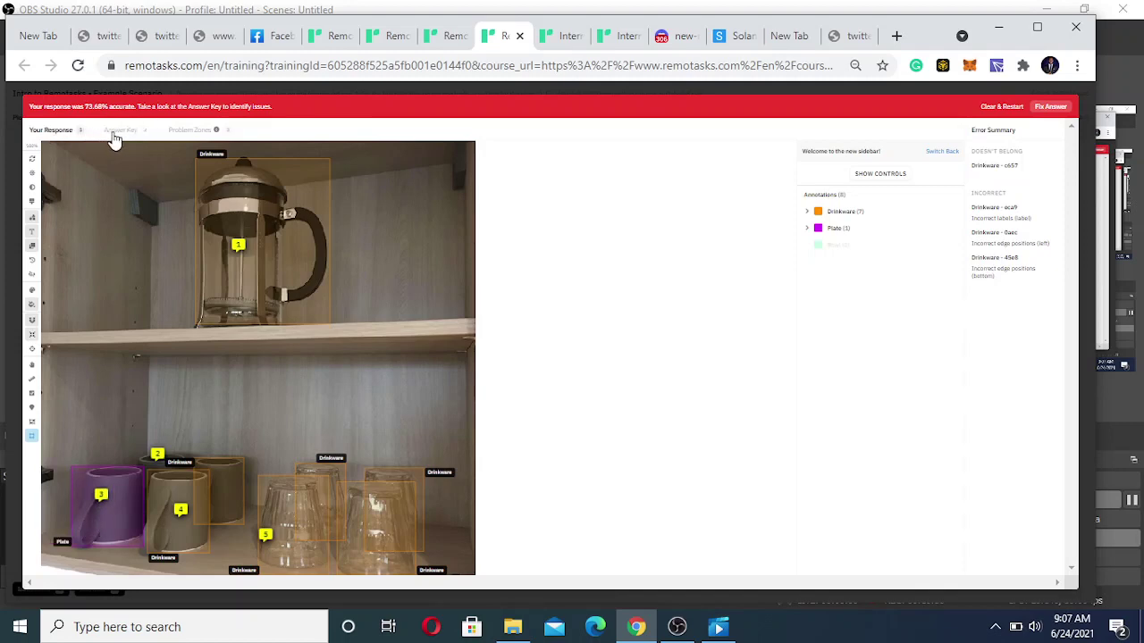
pyautogui.click(118, 131)
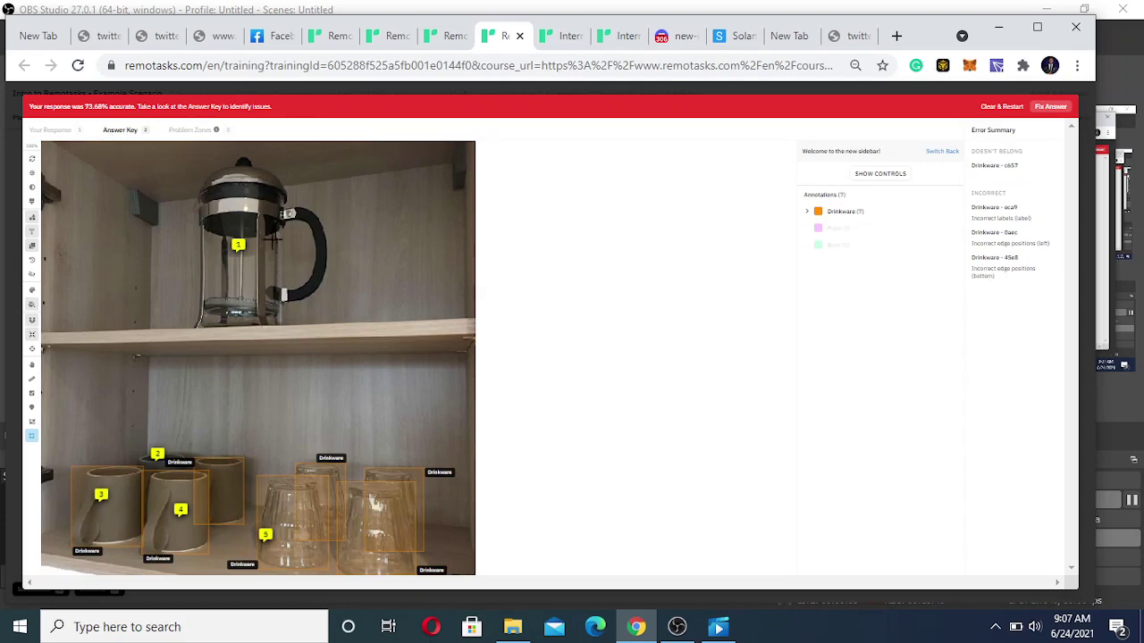
pyautogui.click(49, 130)
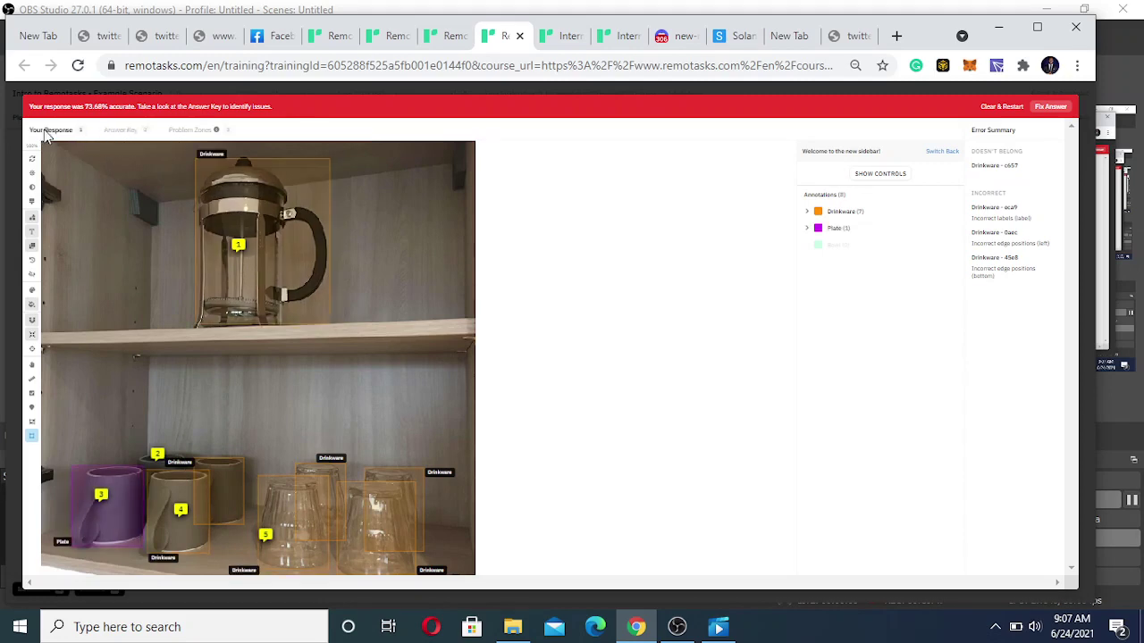
# Check Problem Zones for incorrect boxes, then view the answer key's seven Drinkware boxes
pyautogui.click(132, 132)
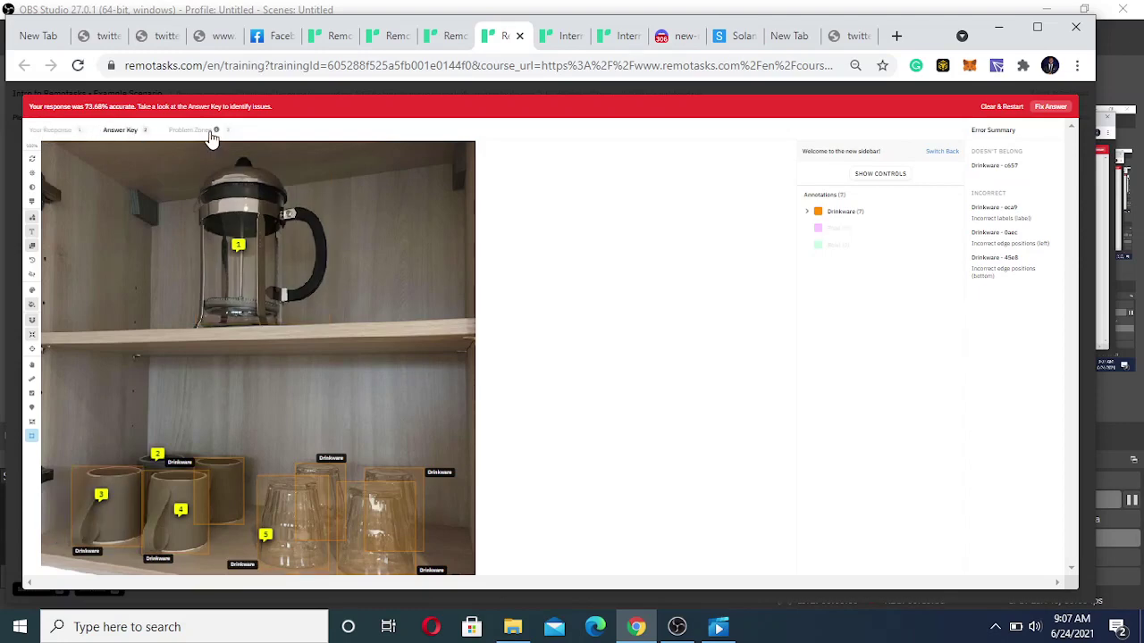
pyautogui.click(211, 134)
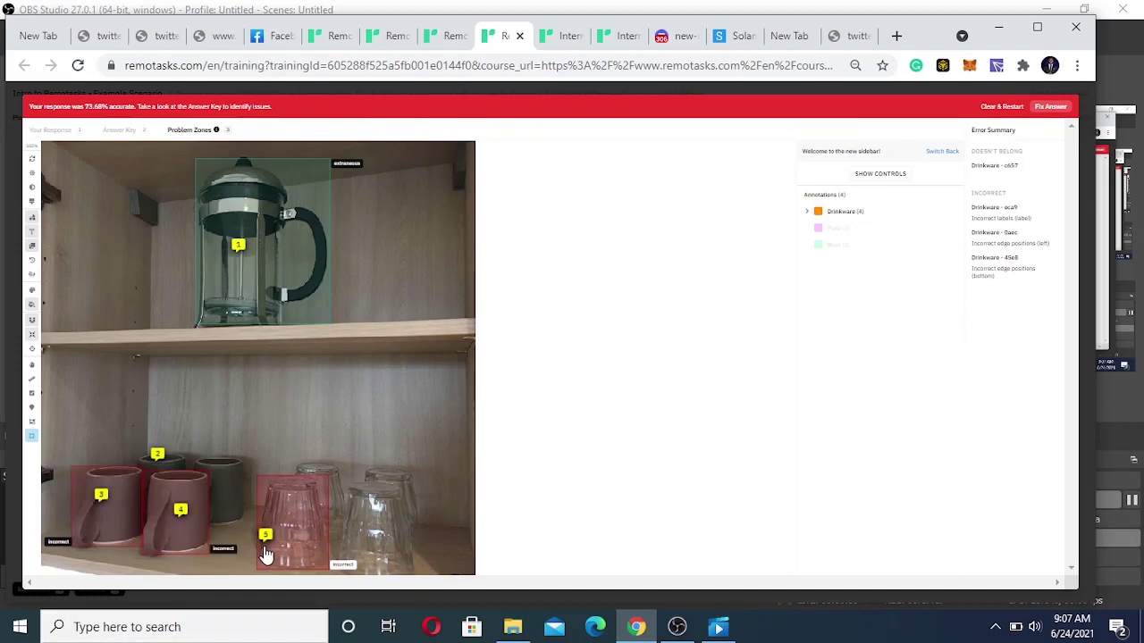
pyautogui.click(122, 132)
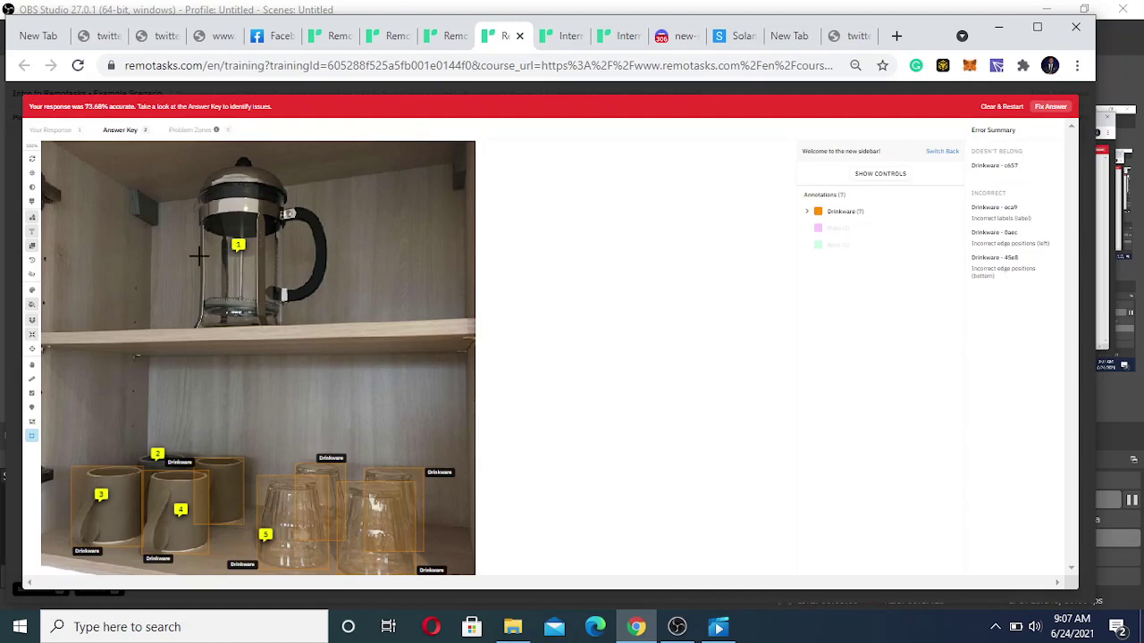
# Compare Your Response against the Answer Key several times, then choose Fix Answer
pyautogui.click(66, 136)
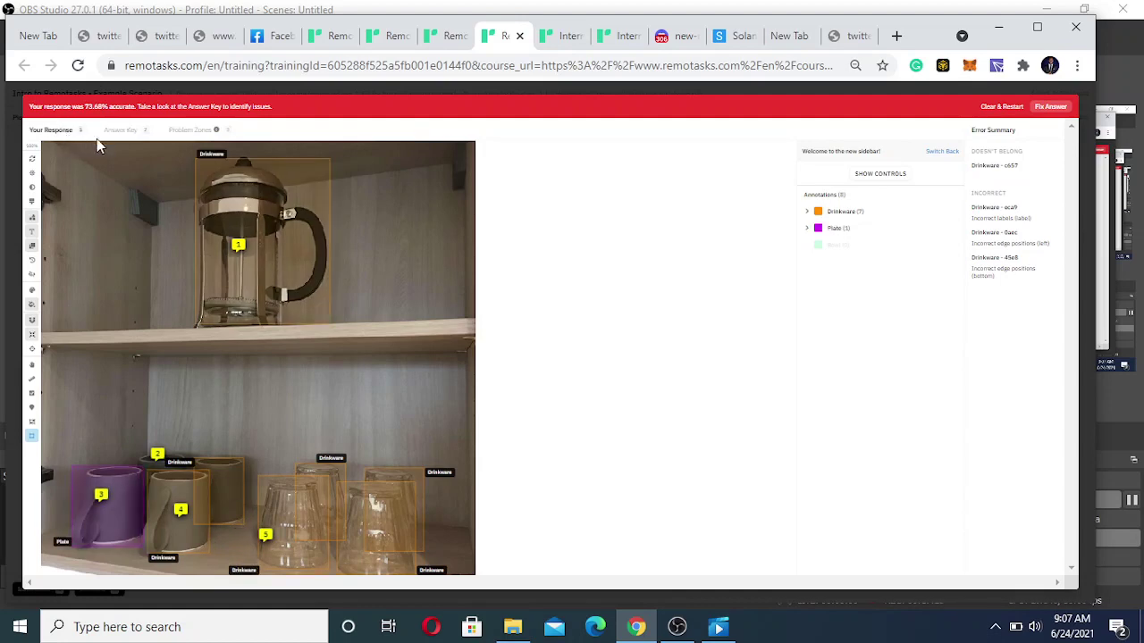
pyautogui.click(123, 134)
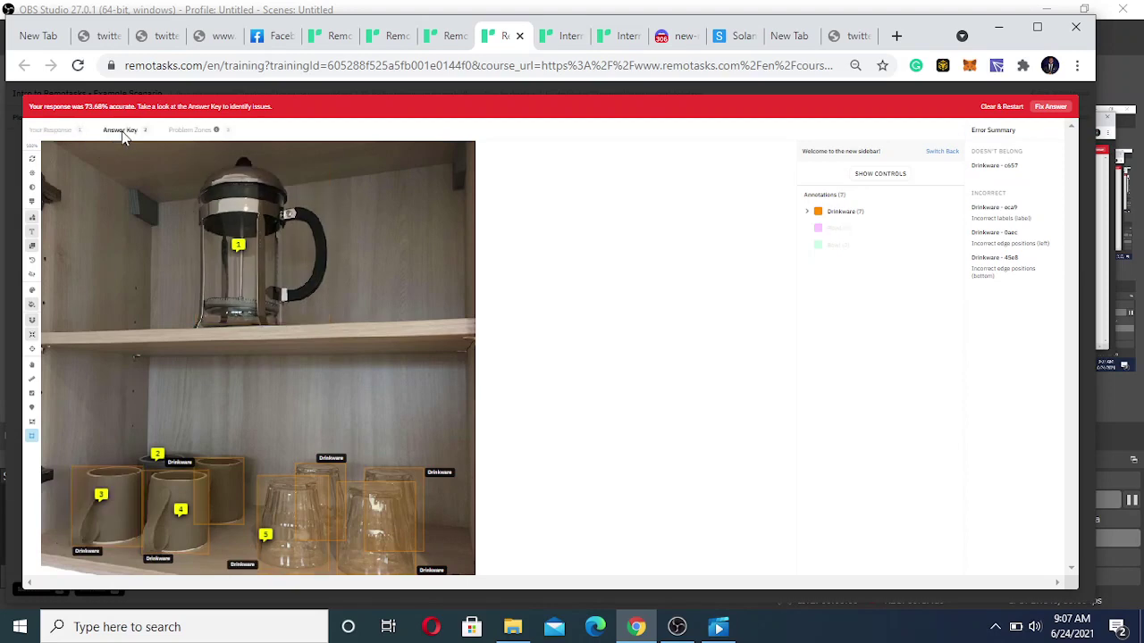
pyautogui.click(53, 134)
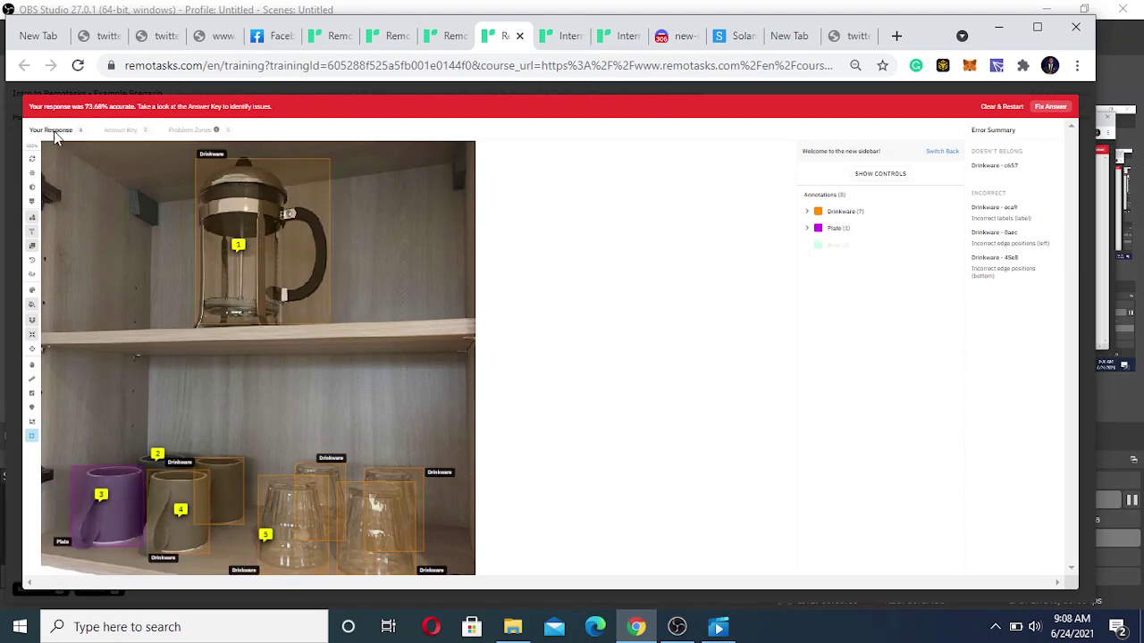
pyautogui.click(122, 131)
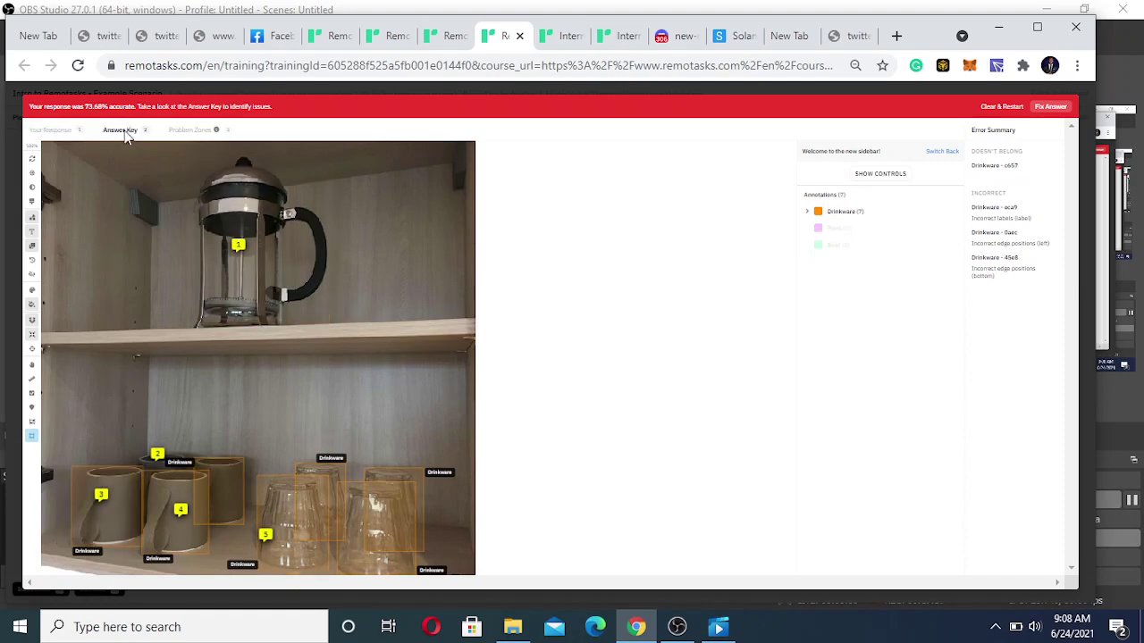
pyautogui.click(56, 137)
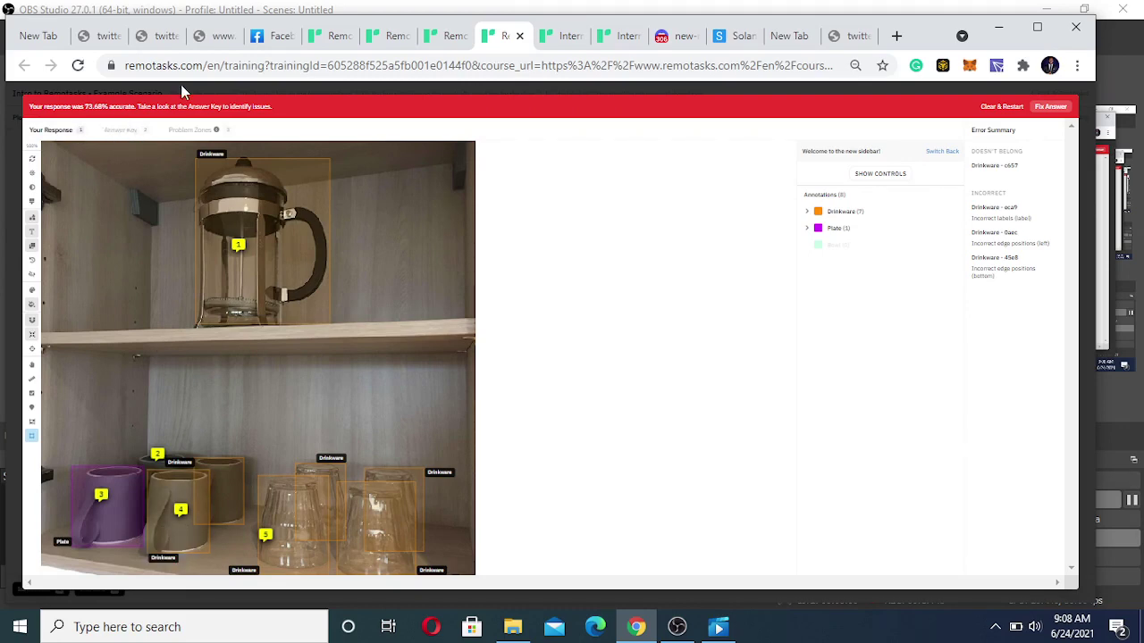
pyautogui.click(121, 129)
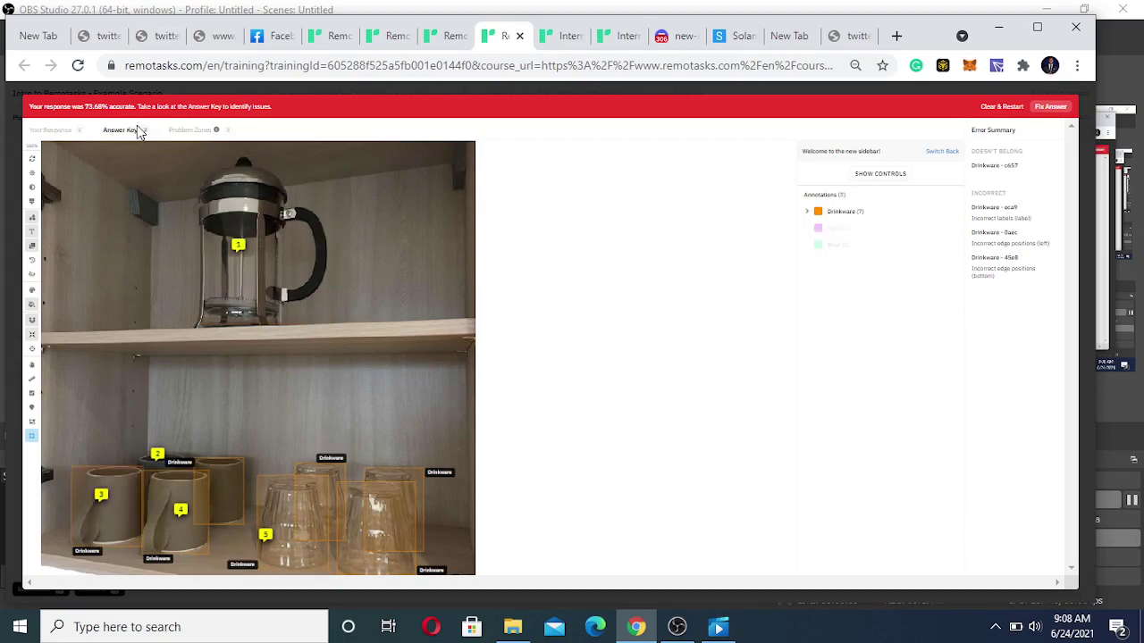
pyautogui.click(75, 130)
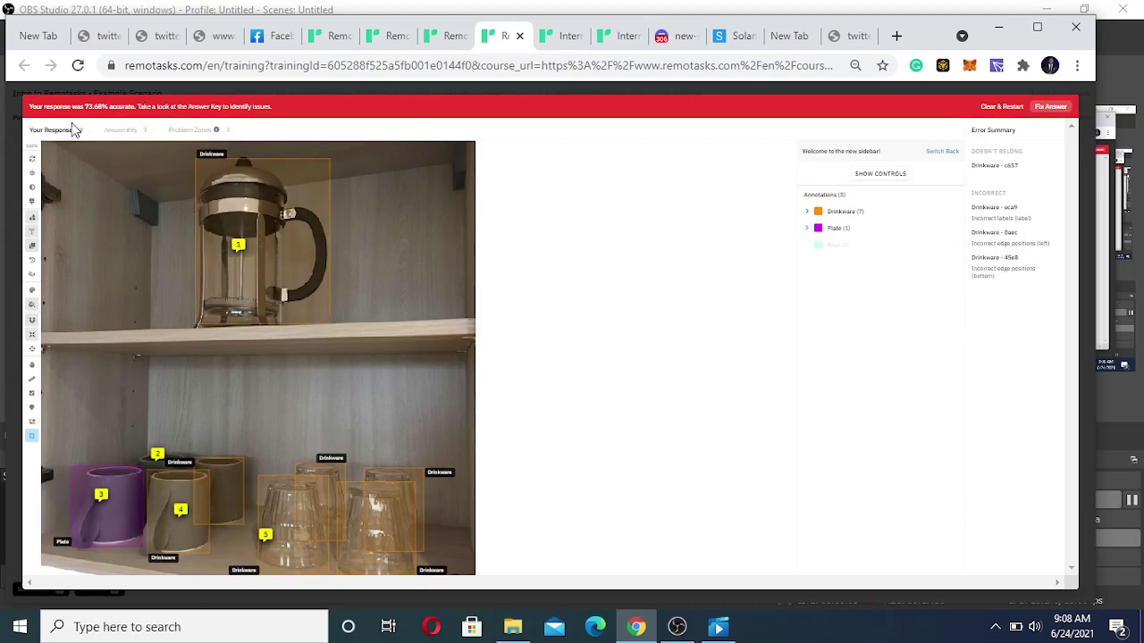
pyautogui.click(129, 132)
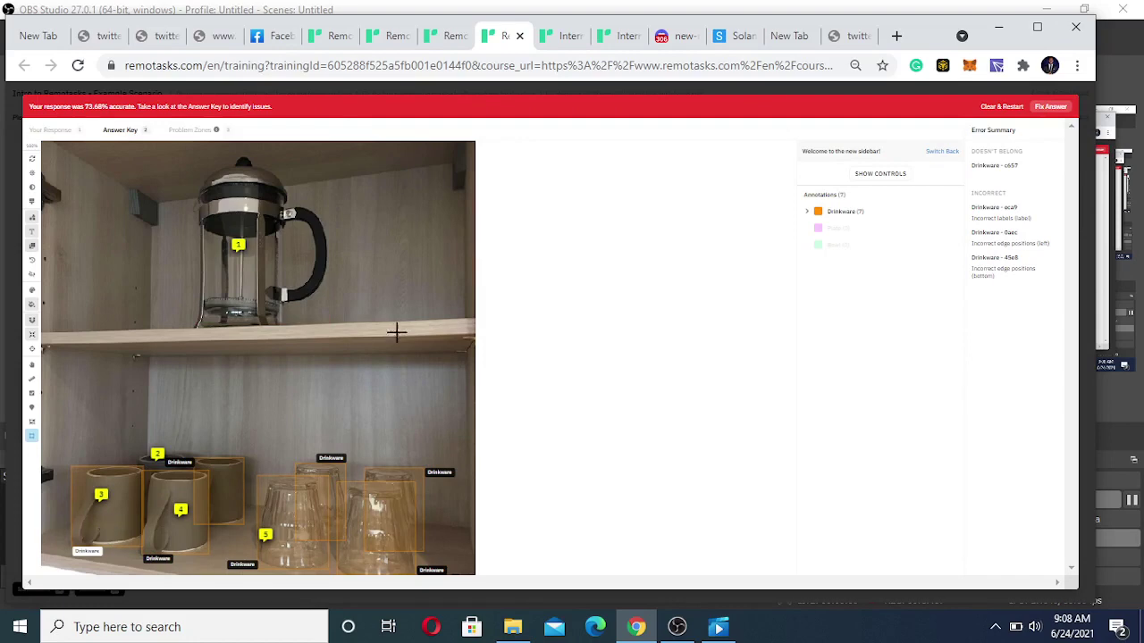
pyautogui.click(1052, 107)
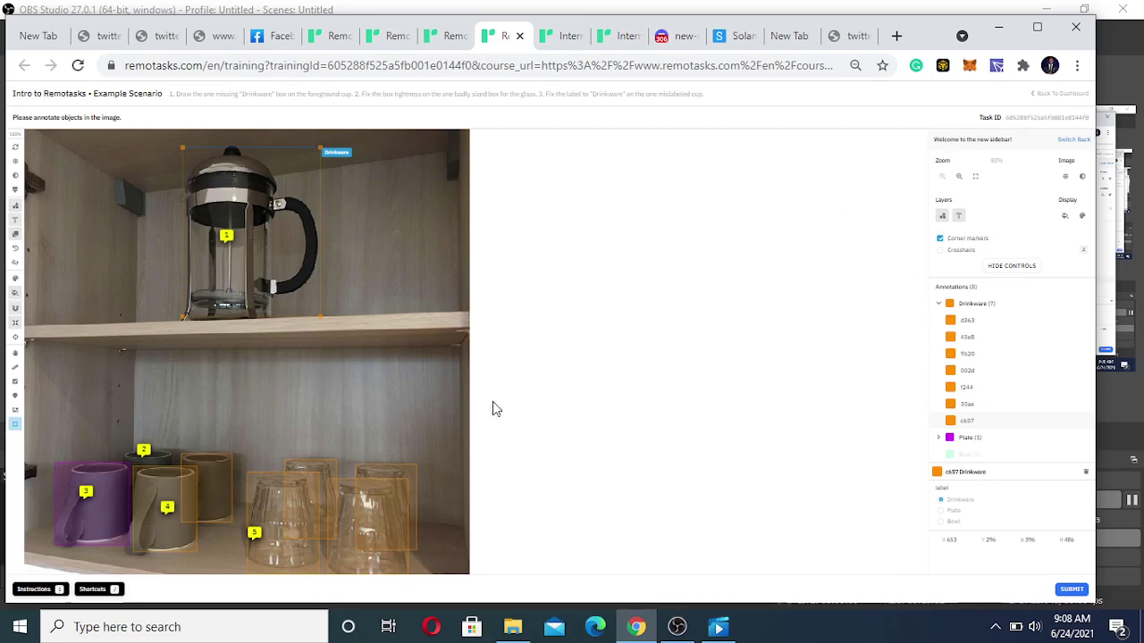
# Relabel the mislabeled Plate box on mug 3 as Drinkware
pyautogui.click(138, 517)
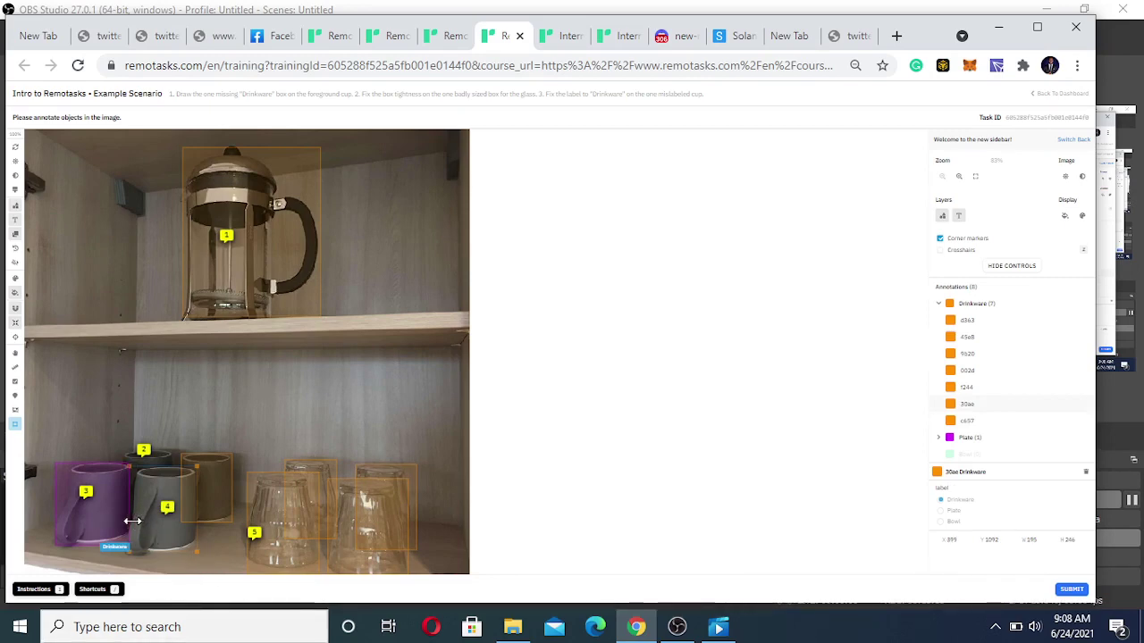
pyautogui.click(90, 513)
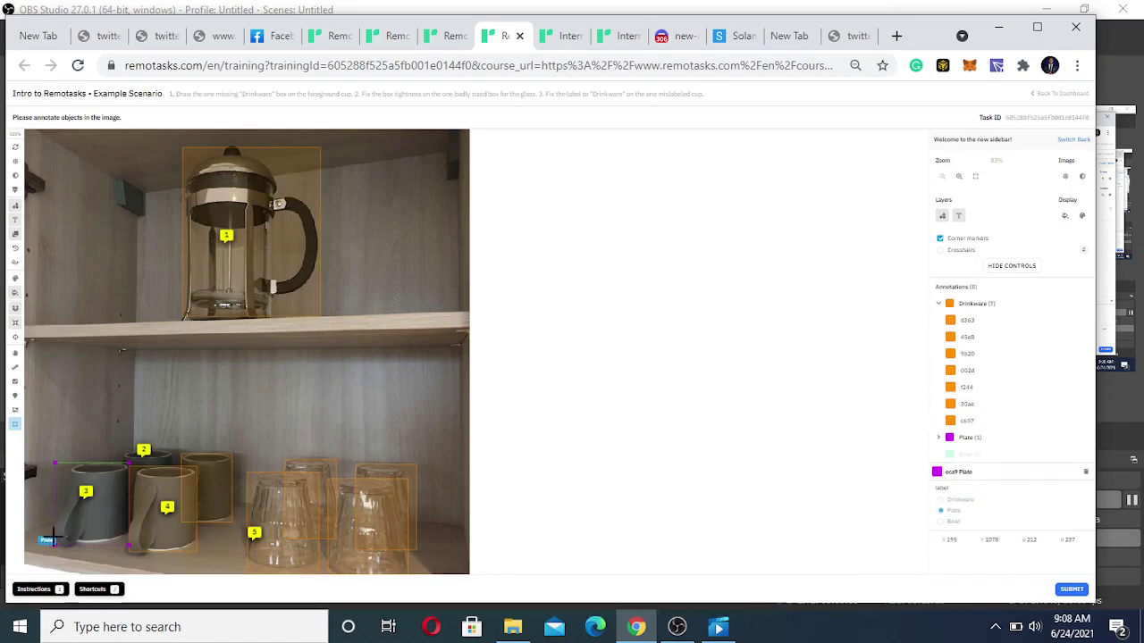
pyautogui.rightClick(90, 514)
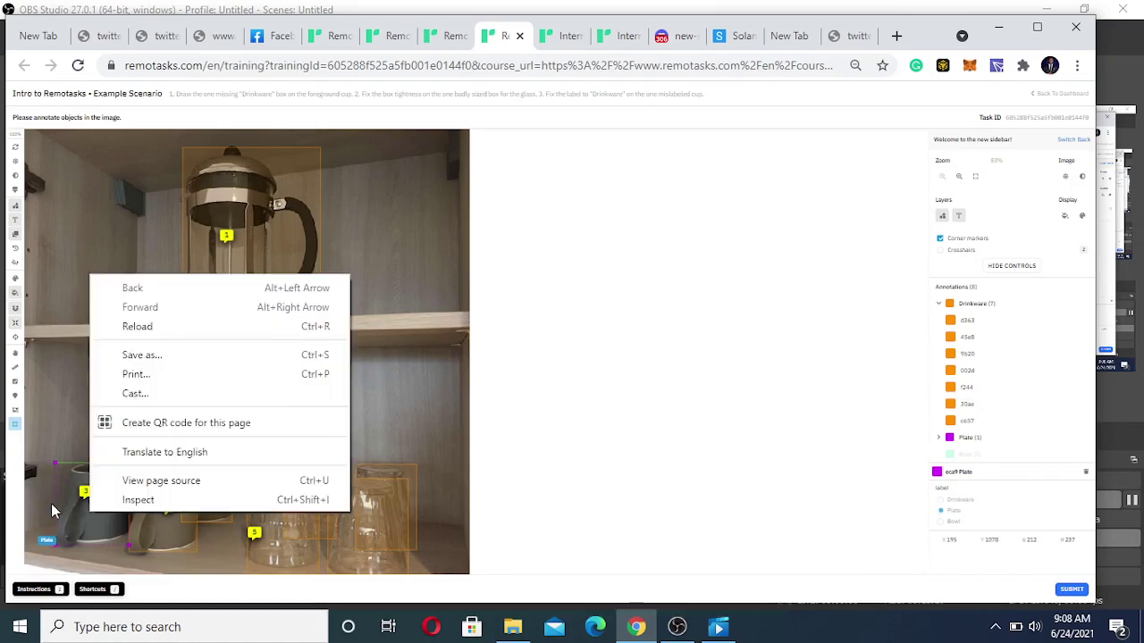
pyautogui.click(51, 503)
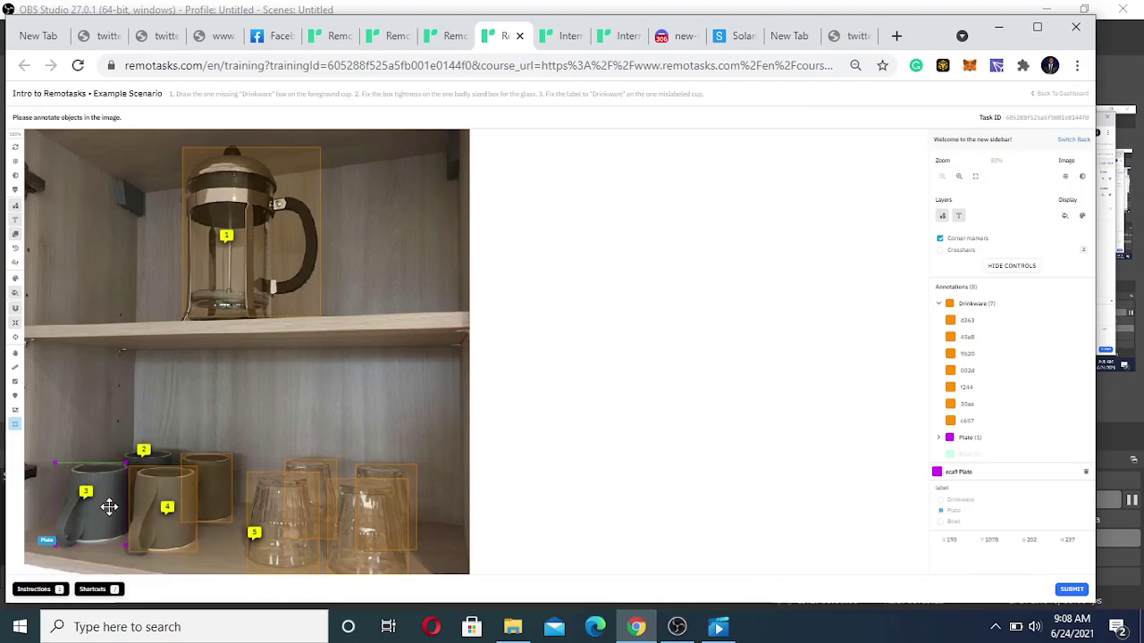
pyautogui.click(147, 519)
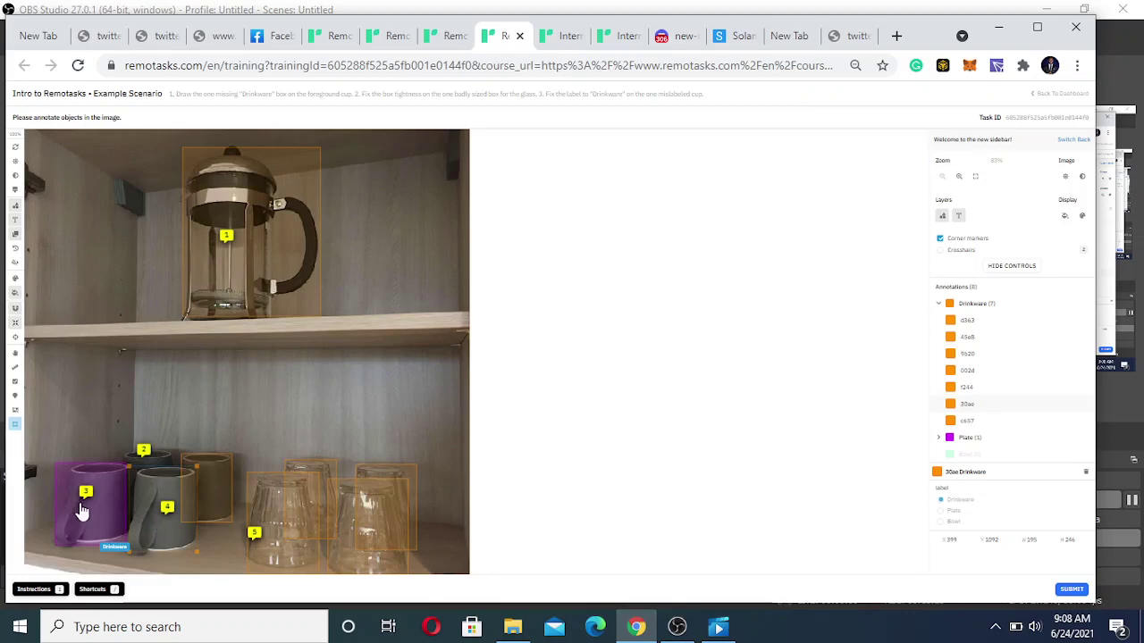
pyautogui.click(78, 505)
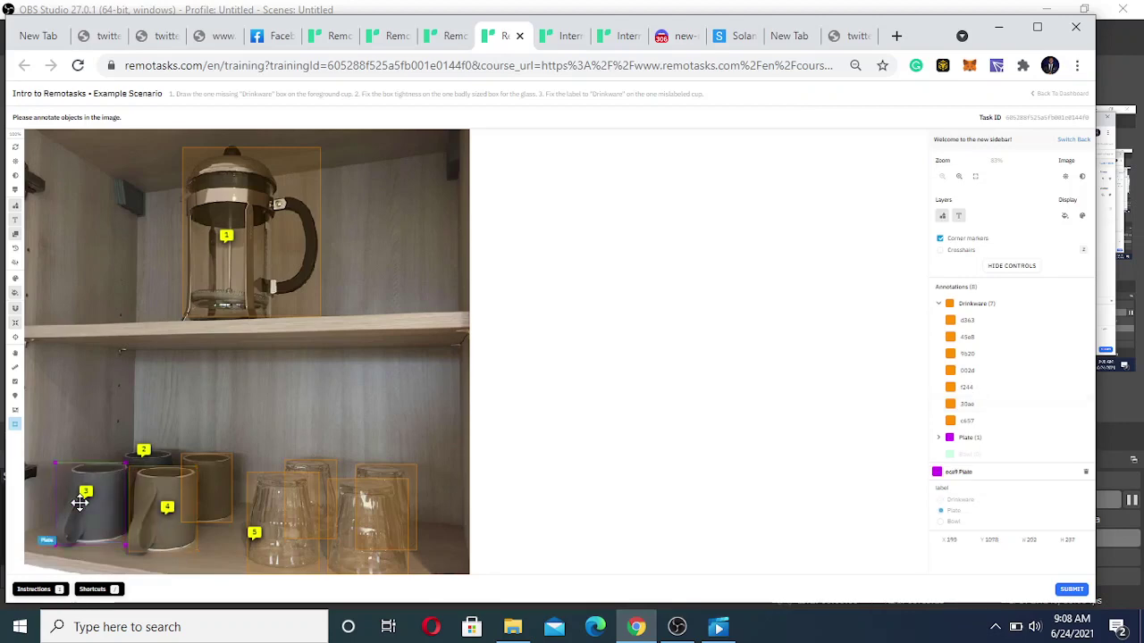
pyautogui.click(969, 500)
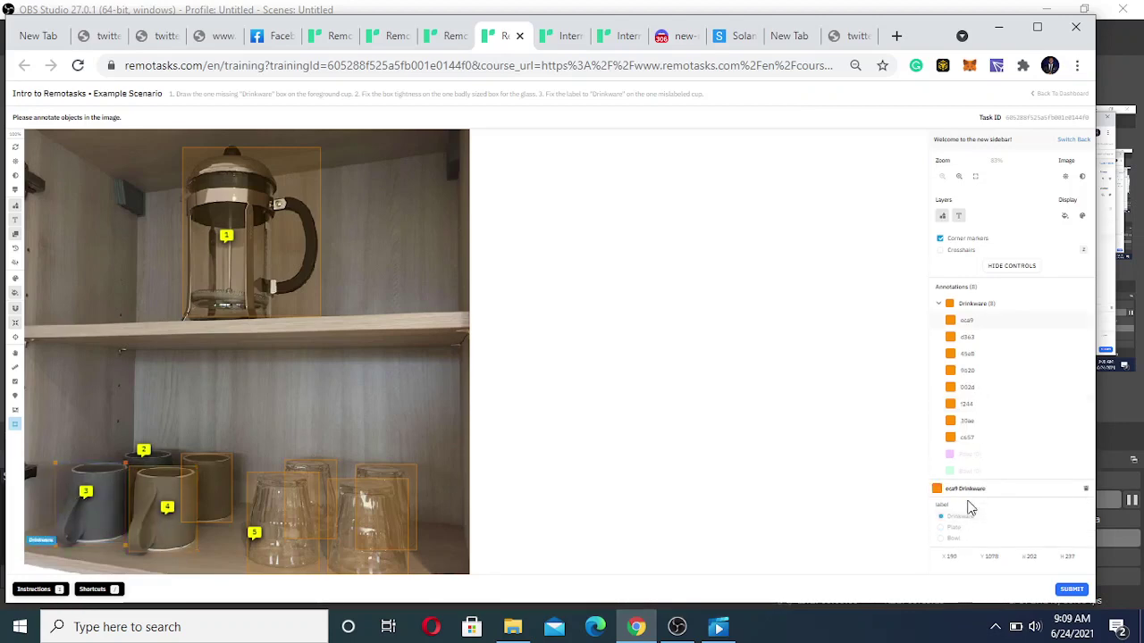
# Read the reviewer's note about glass 5 and select its box
pyautogui.click(254, 534)
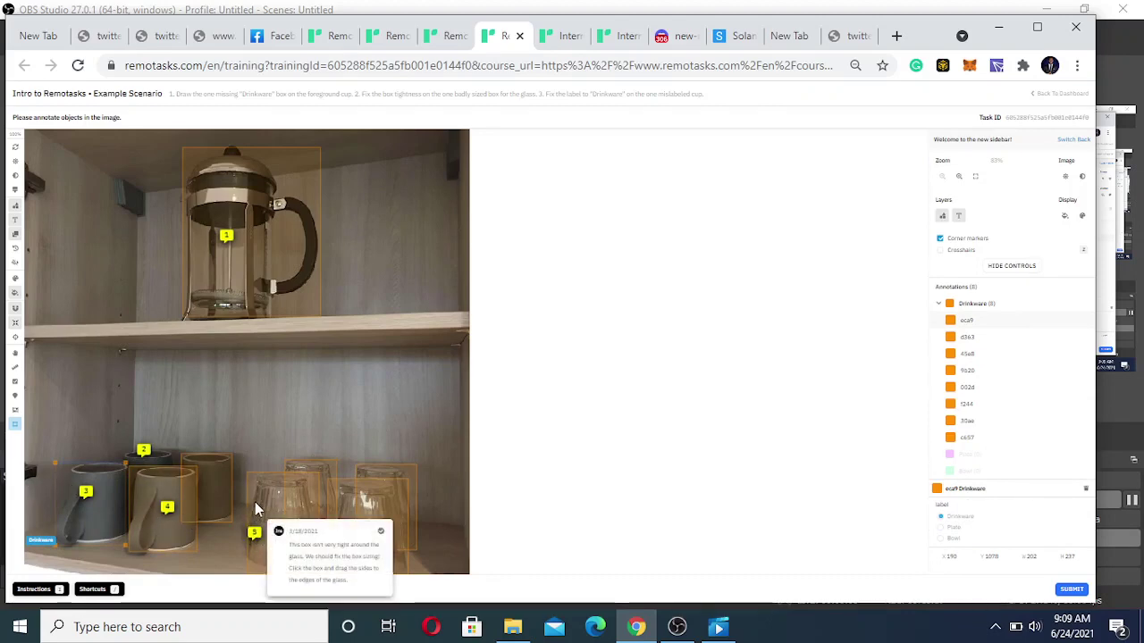
pyautogui.click(255, 510)
pyautogui.click(253, 513)
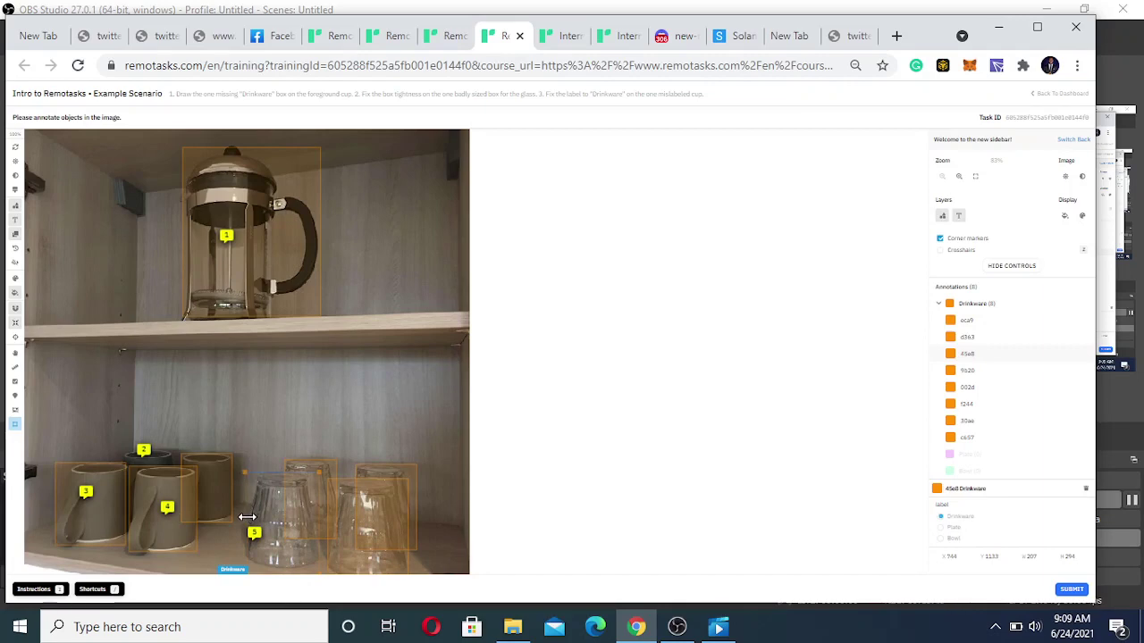
# Widen glass 5's box leftward, delete the French press Drinkware box, and submit the scenario
pyautogui.moveTo(247, 517); pyautogui.dragTo(244, 517)
pyautogui.click(247, 256)
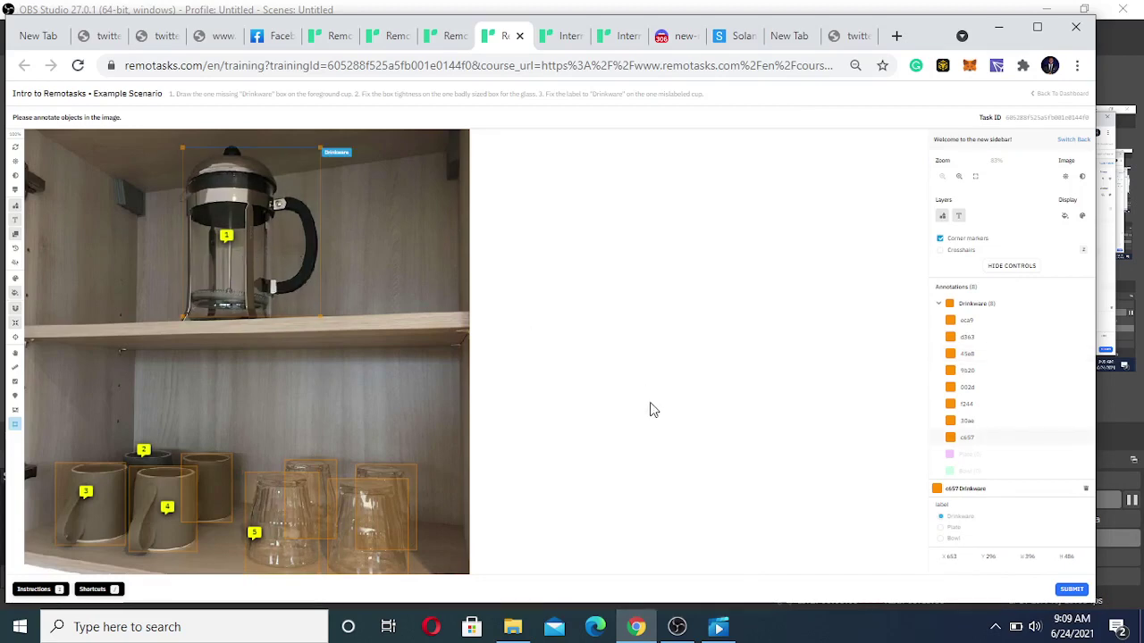
pyautogui.click(1085, 488)
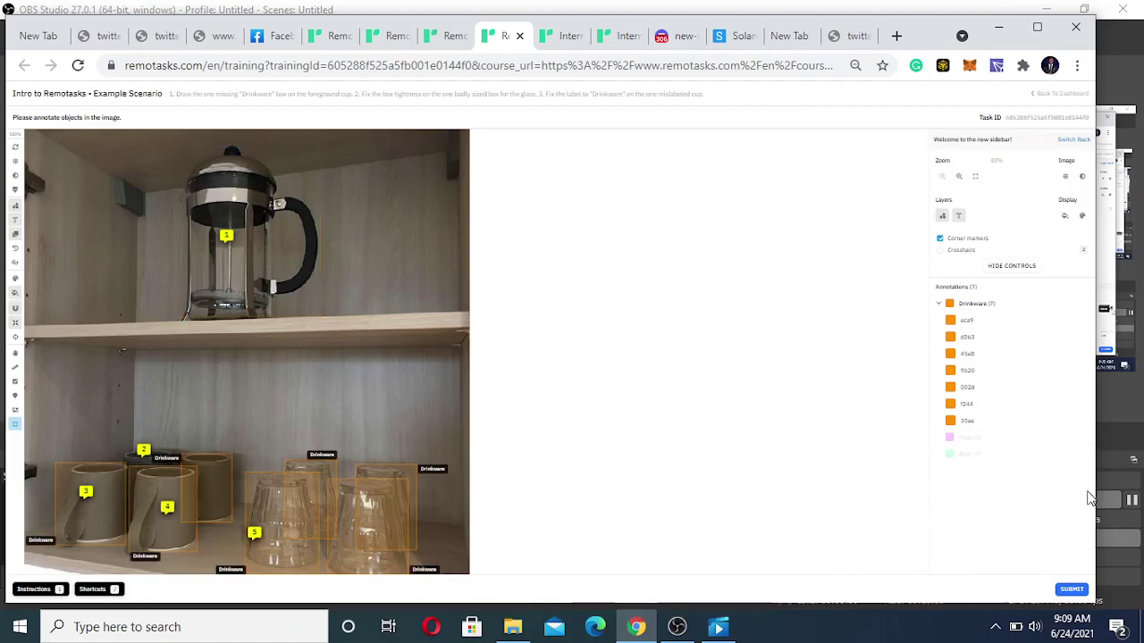
pyautogui.click(1071, 591)
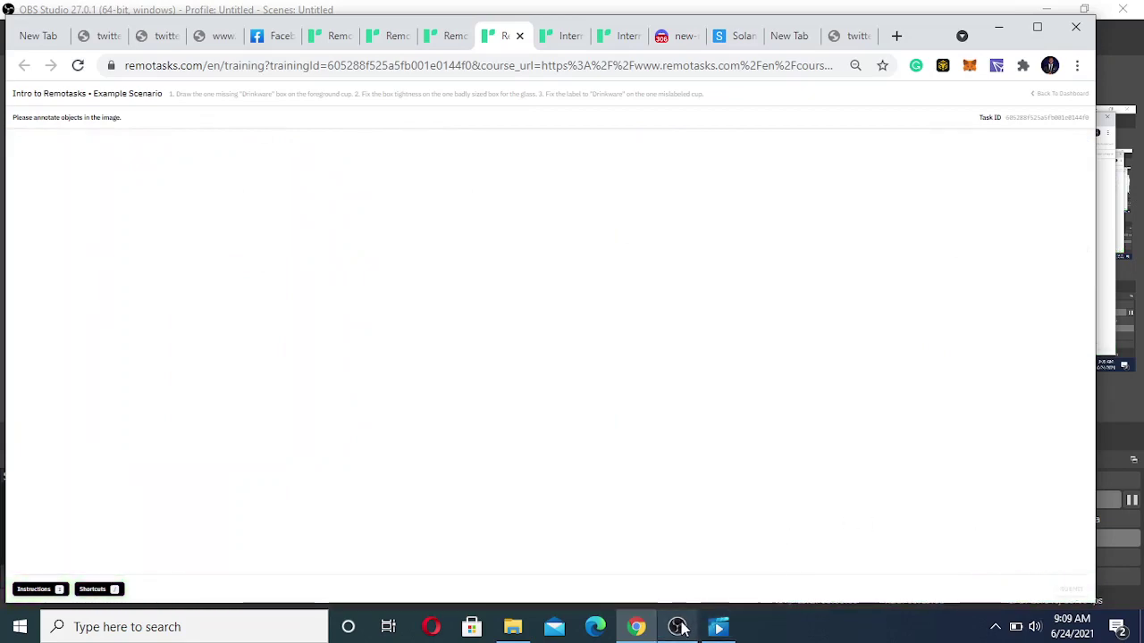
# Back in Chrome, extend box 3's right edge and move box 4's left edge outward
pyautogui.click(679, 627)
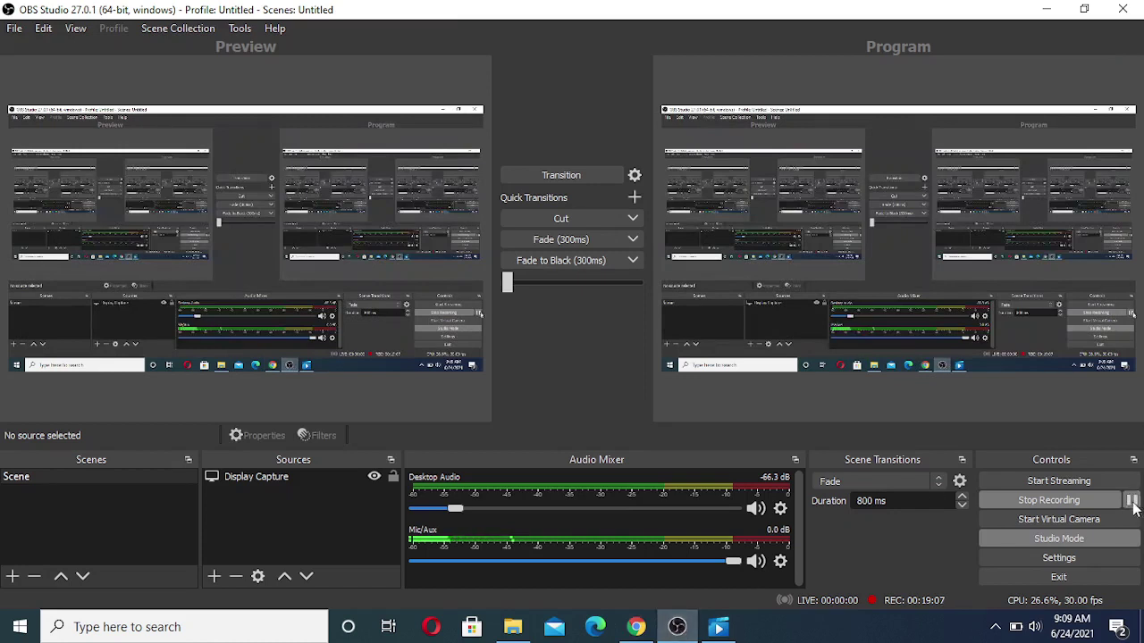
pyautogui.click(1046, 9)
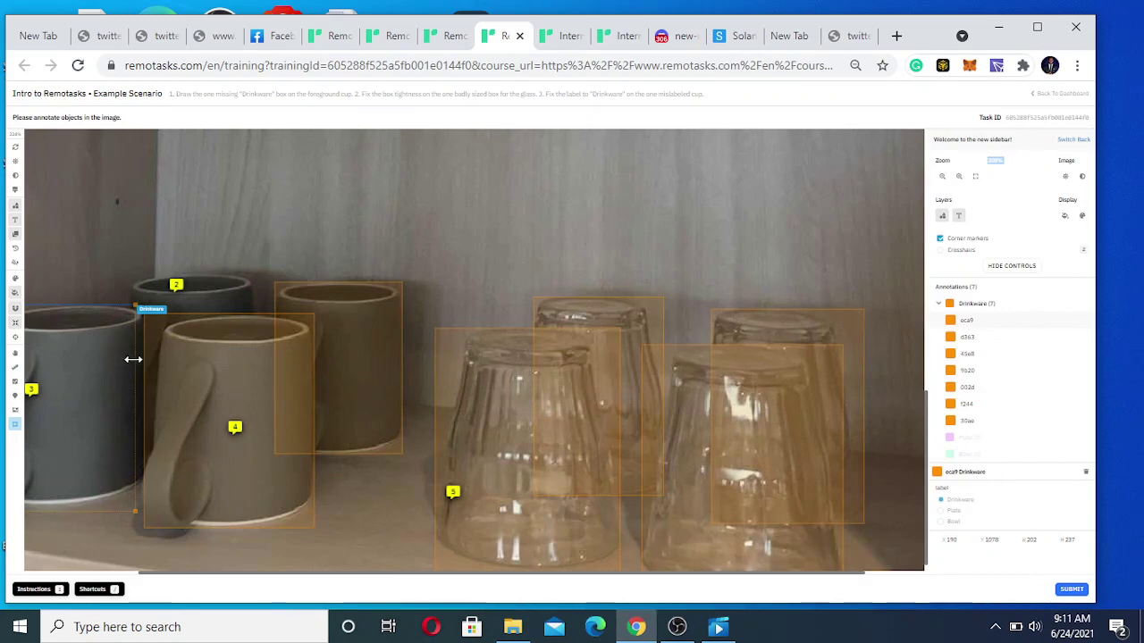
pyautogui.moveTo(133, 359); pyautogui.dragTo(137, 357)
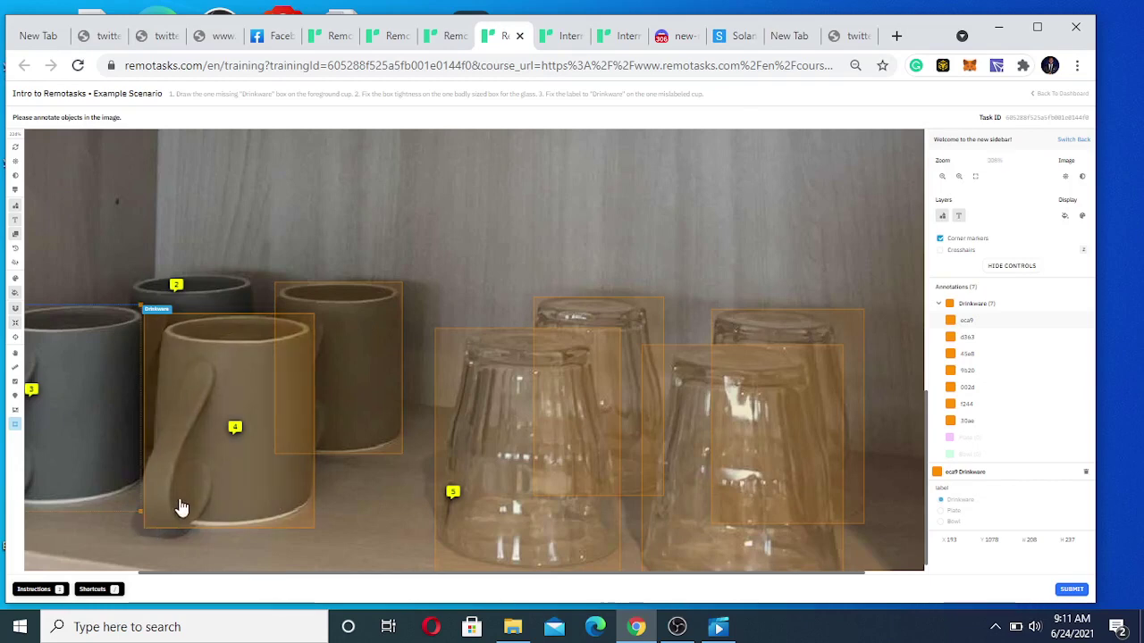
pyautogui.click(176, 498)
pyautogui.moveTo(143, 520); pyautogui.dragTo(133, 521)
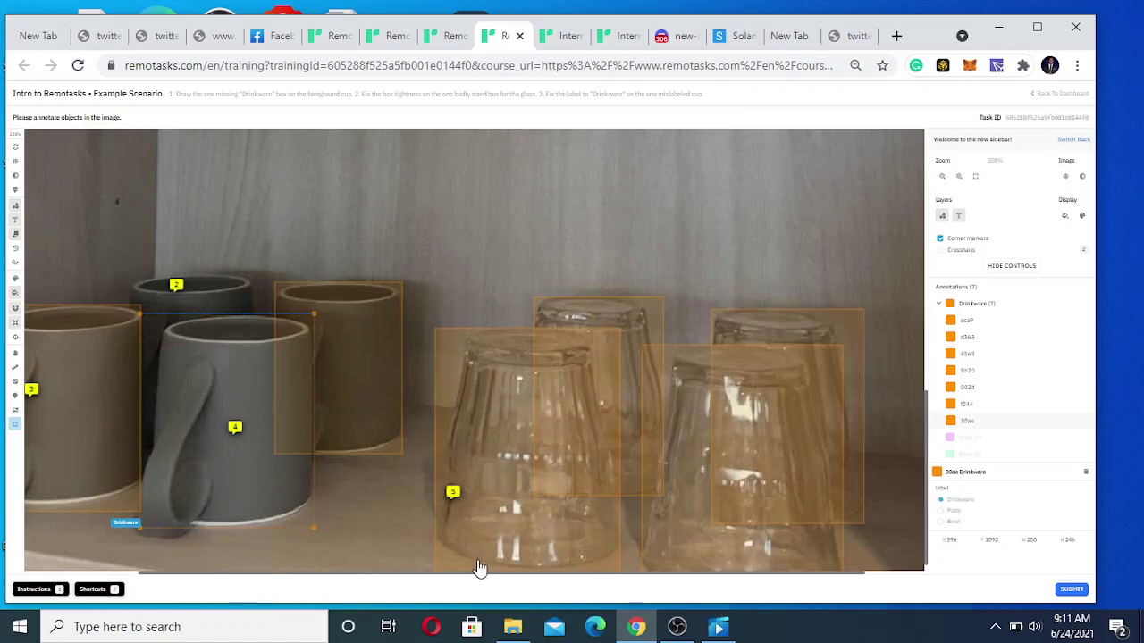
pyautogui.click(363, 490)
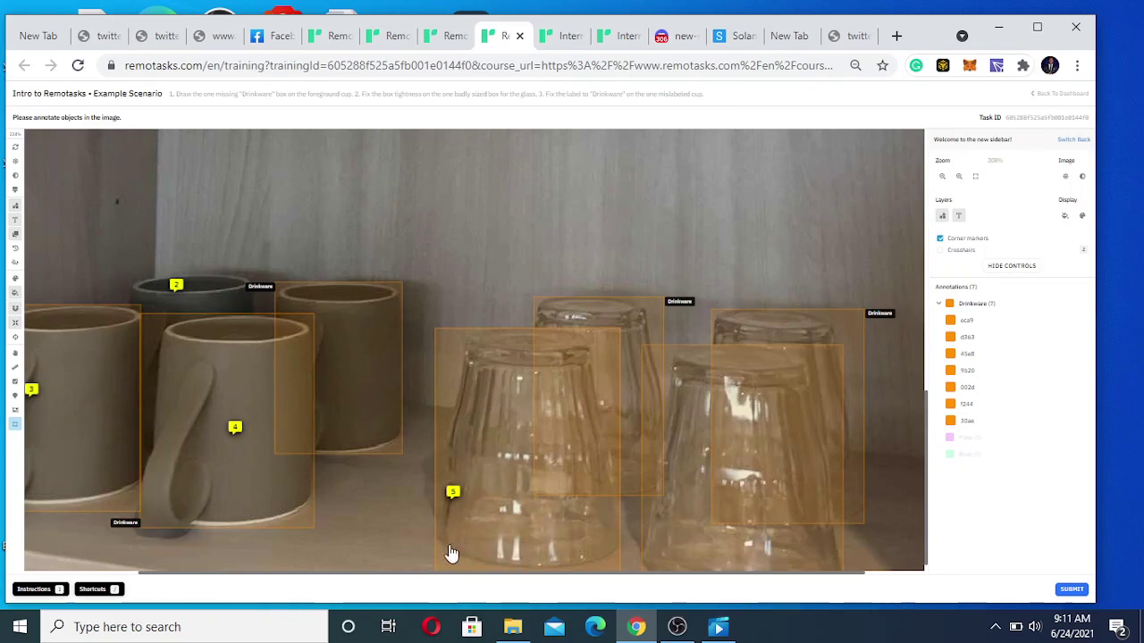
# Pull glass box 5's left edge in to the glass and raise its top edge
pyautogui.click(479, 543)
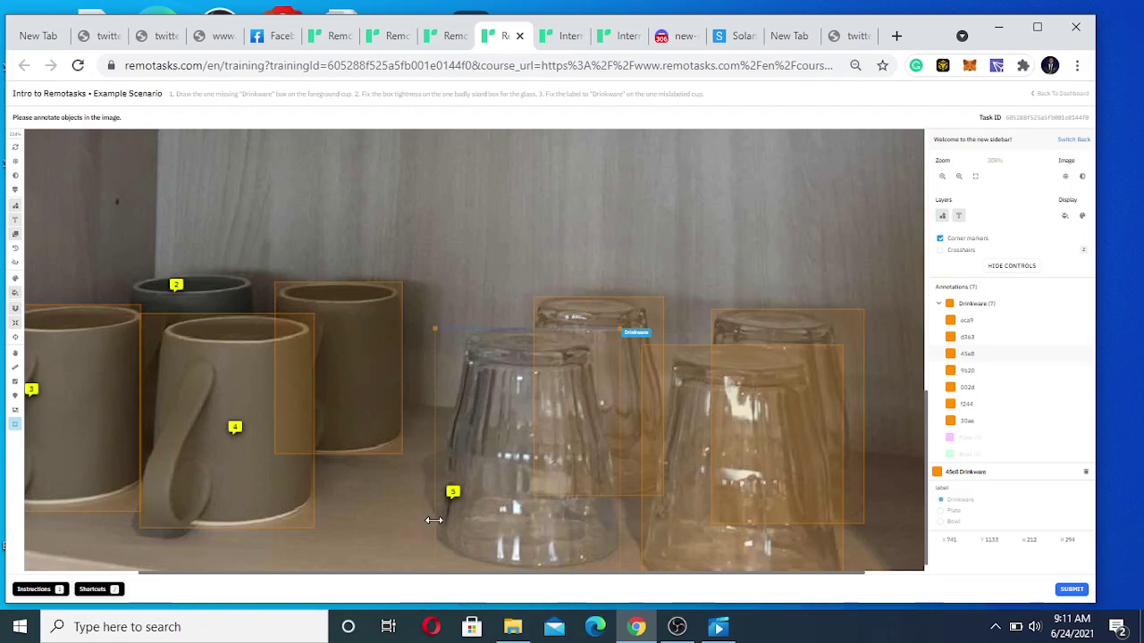
pyautogui.moveTo(435, 519); pyautogui.dragTo(443, 520)
pyautogui.click(259, 488)
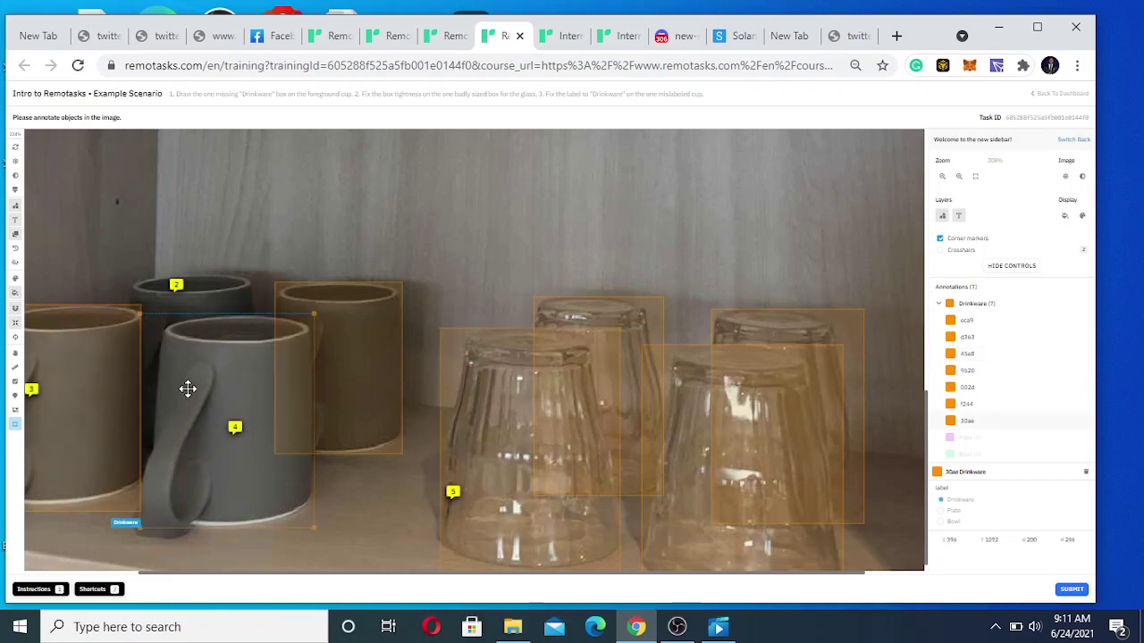
pyautogui.click(476, 357)
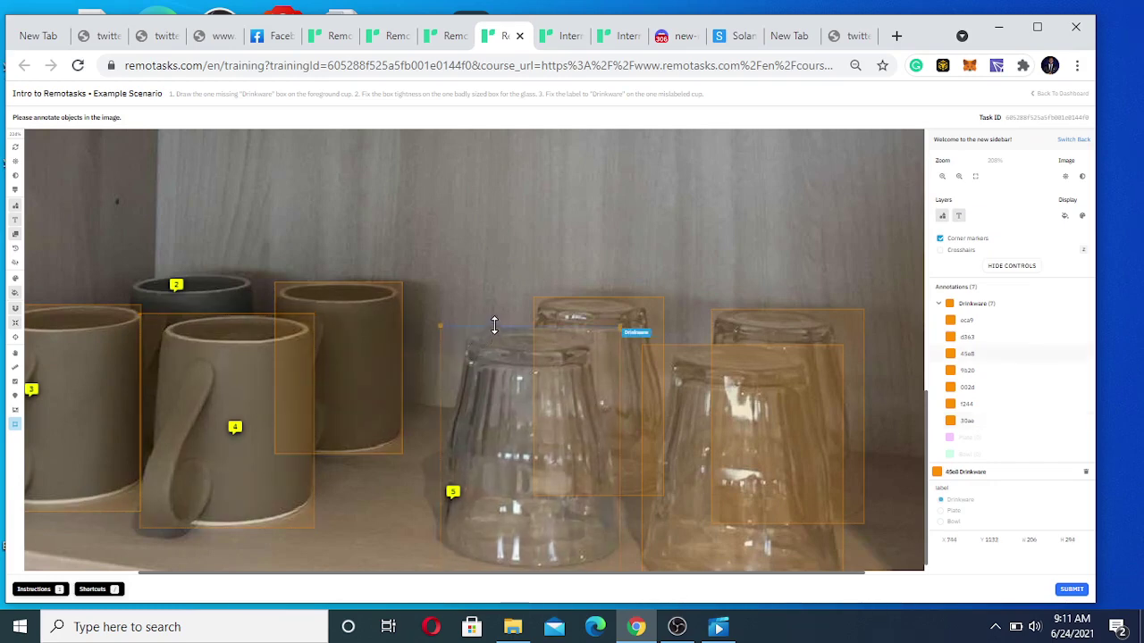
pyautogui.moveTo(495, 322); pyautogui.dragTo(498, 315)
pyautogui.moveTo(500, 327); pyautogui.dragTo(500, 326)
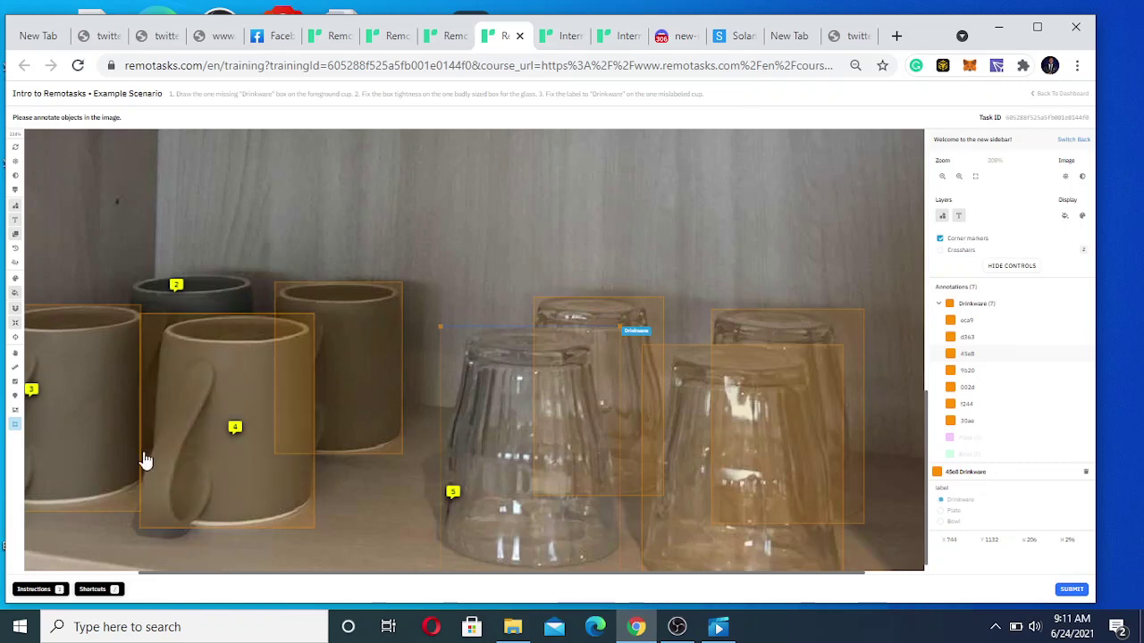
pyautogui.click(344, 507)
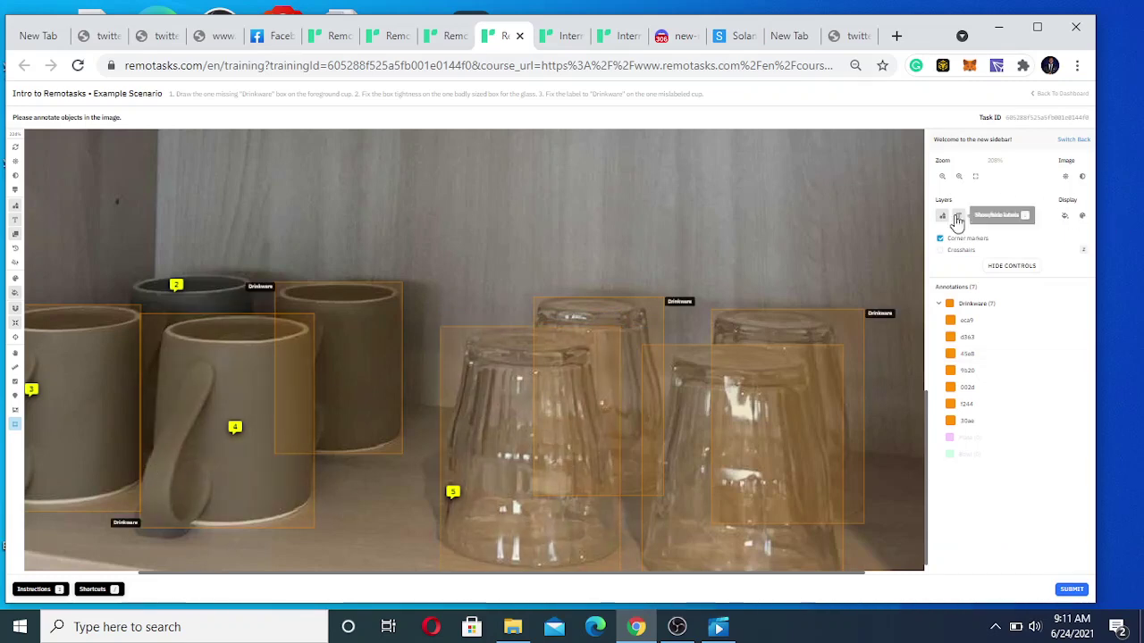
# Zoom out and extend mug 3's box bottom edge down to the mug base
pyautogui.click(943, 179)
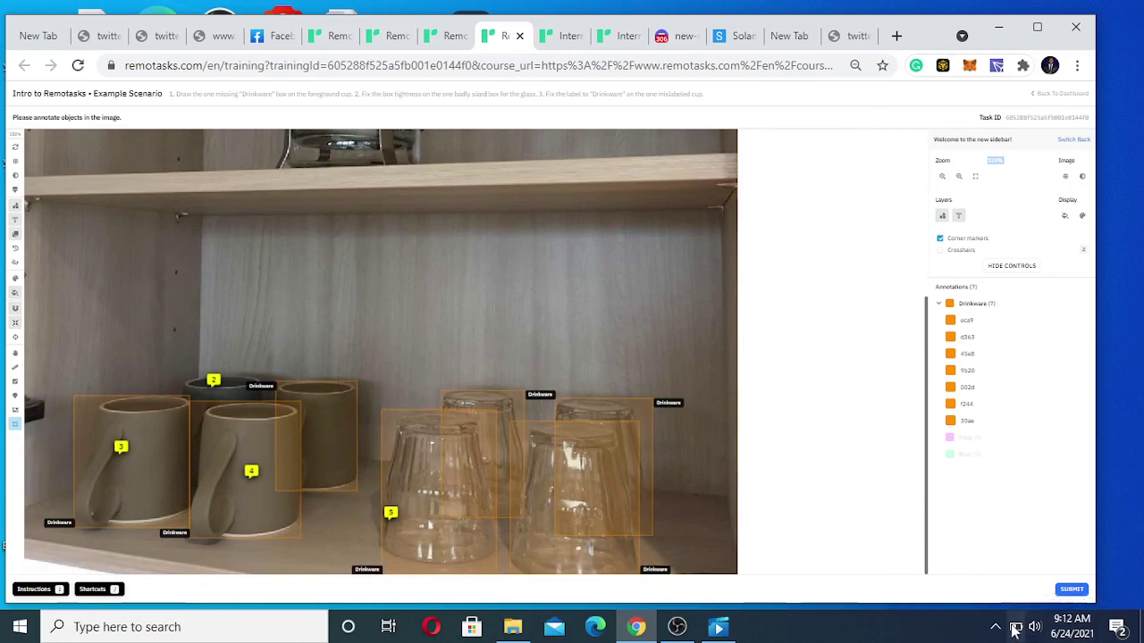
pyautogui.click(116, 499)
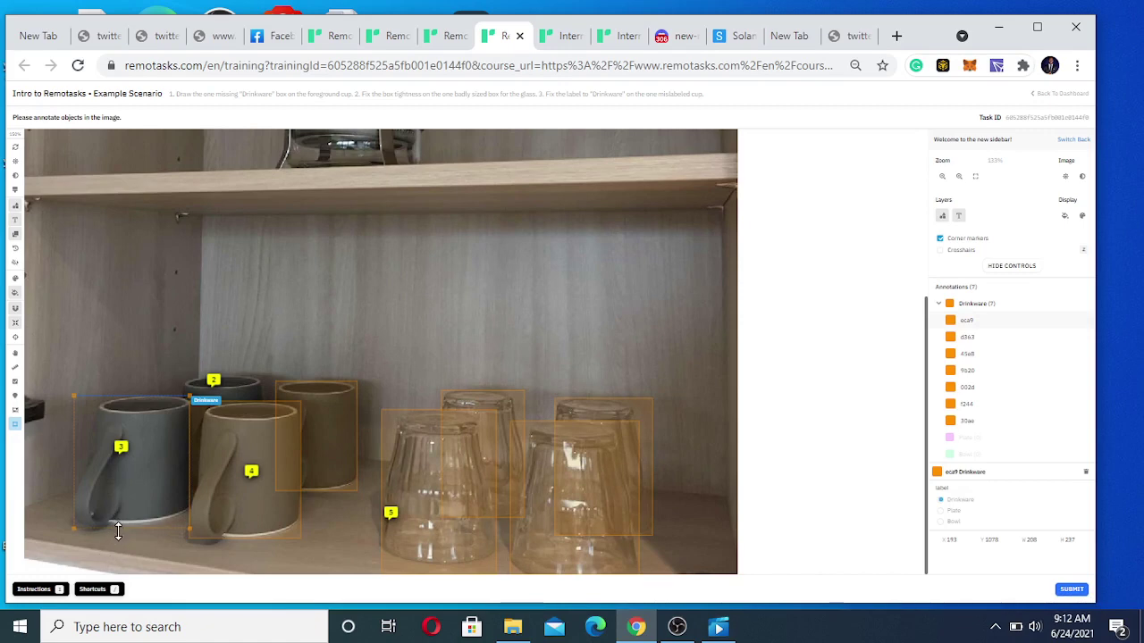
pyautogui.moveTo(118, 530); pyautogui.dragTo(122, 534)
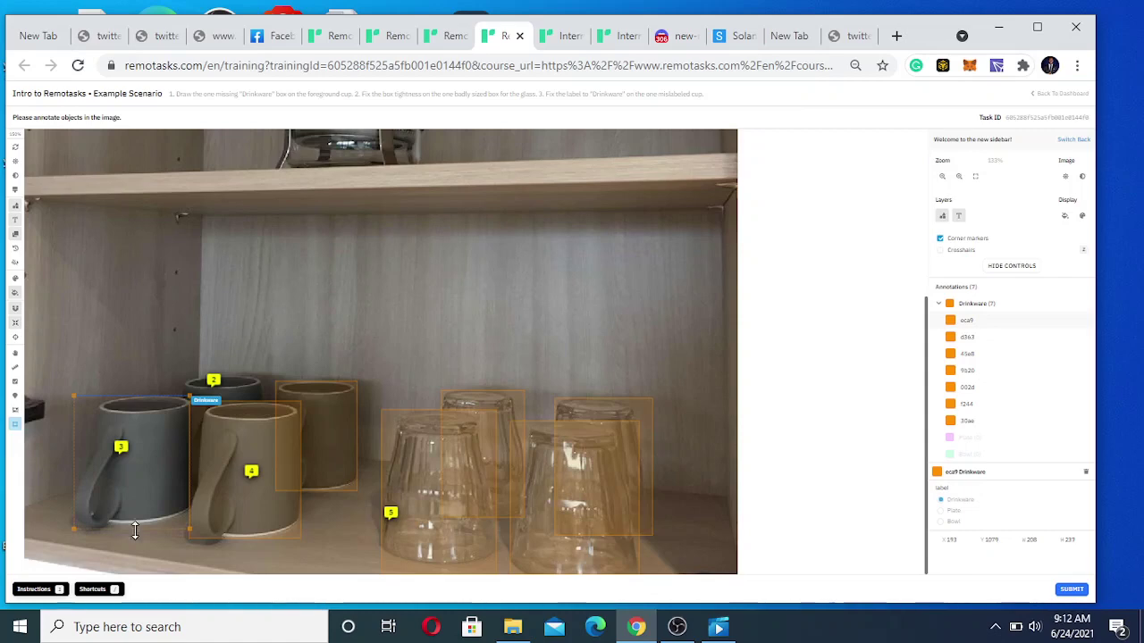
# Resubmit the corrected scenario, review its Problem Zones, then return to the Introduction to Remotasks course
pyautogui.click(1069, 591)
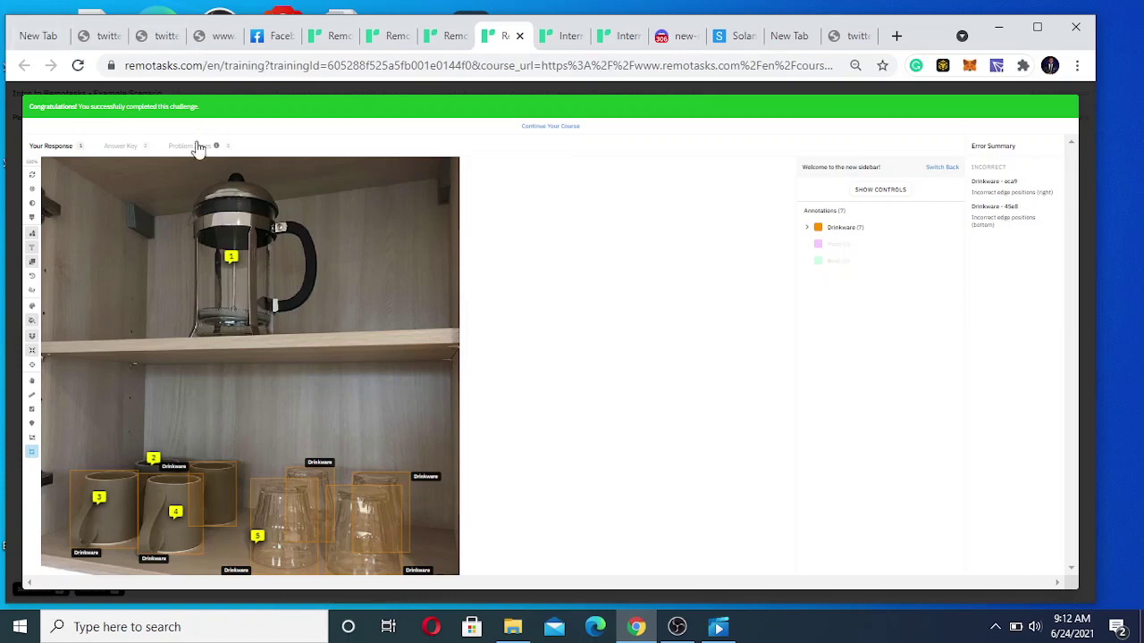
pyautogui.click(191, 147)
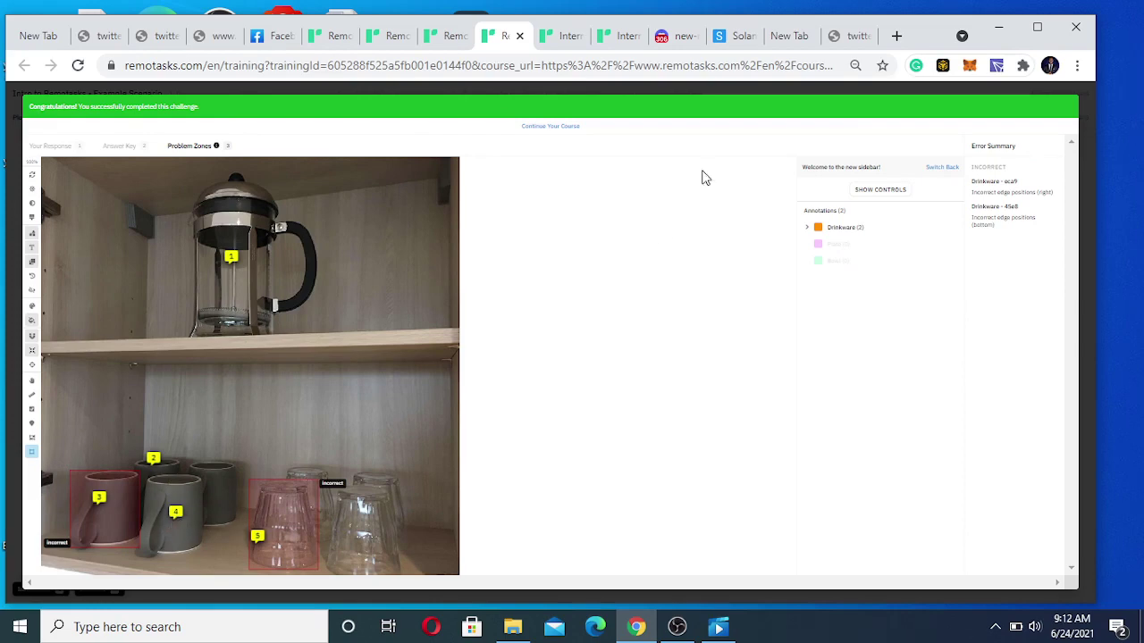
pyautogui.click(445, 39)
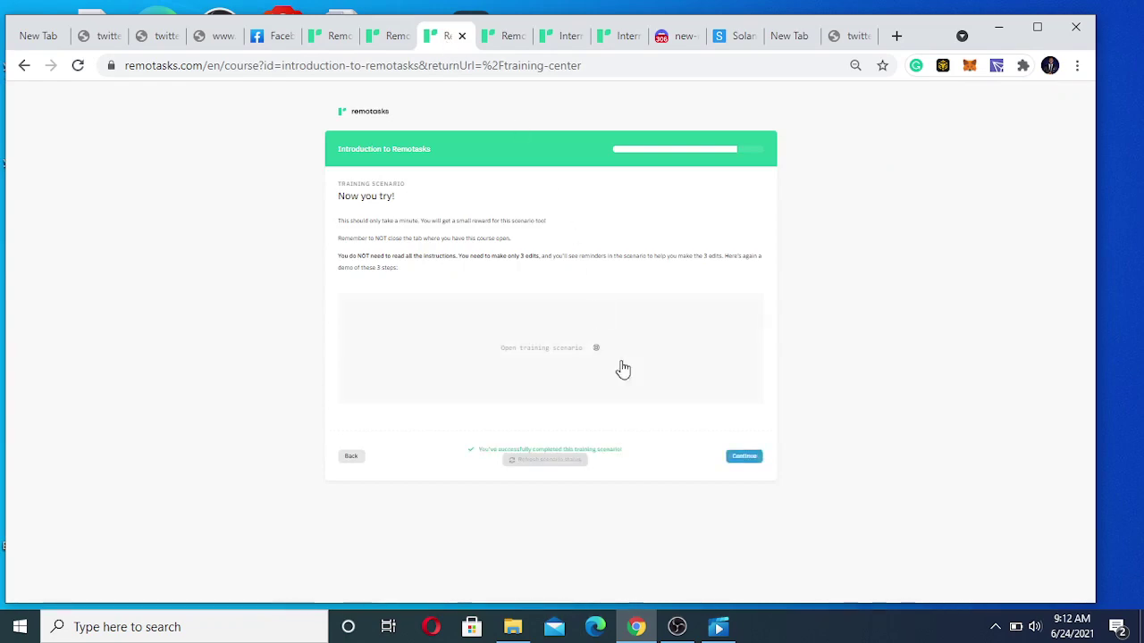
# Continue past the completed training scenario page and scroll to the bottom of the next page
pyautogui.click(675, 628)
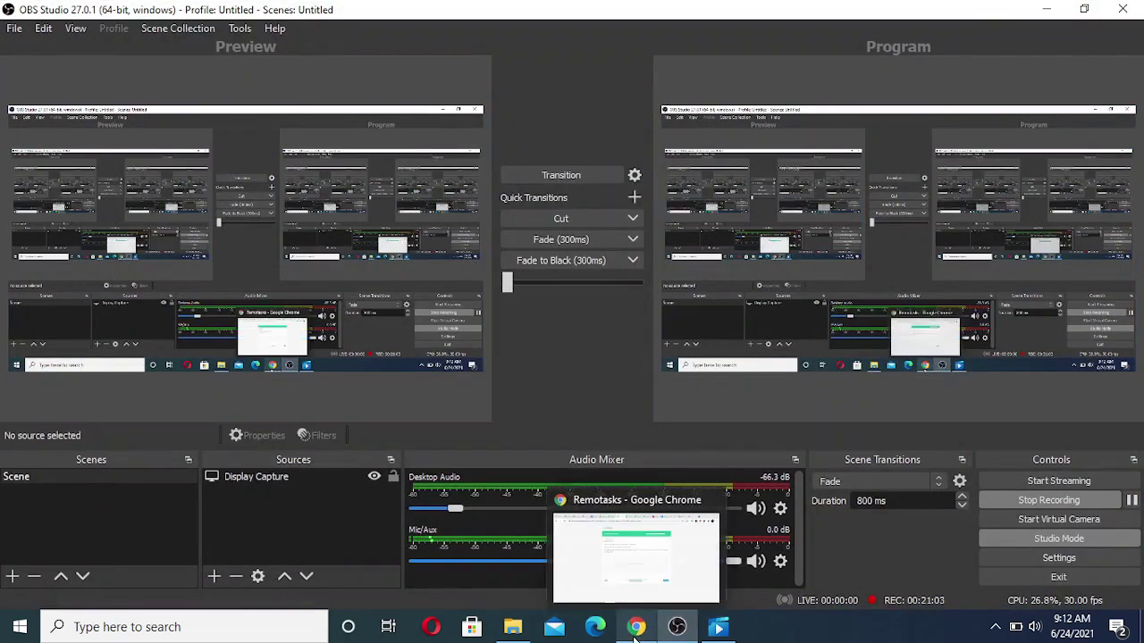
pyautogui.click(635, 628)
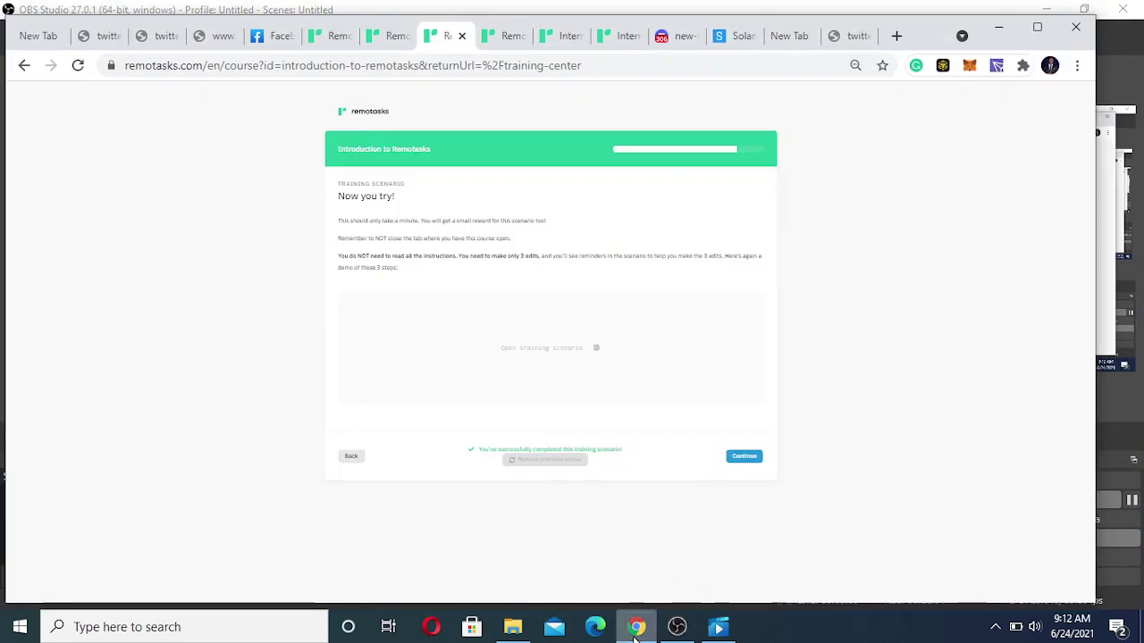
pyautogui.click(748, 456)
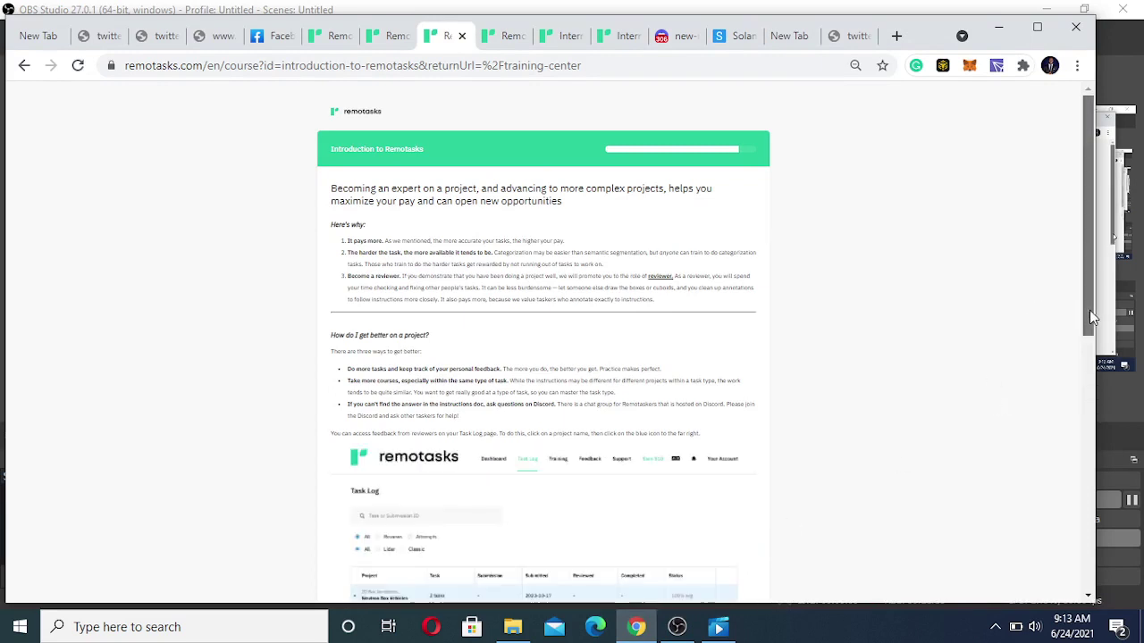
pyautogui.moveTo(1089, 310); pyautogui.dragTo(1059, 513)
pyautogui.doubleClick(1058, 513)
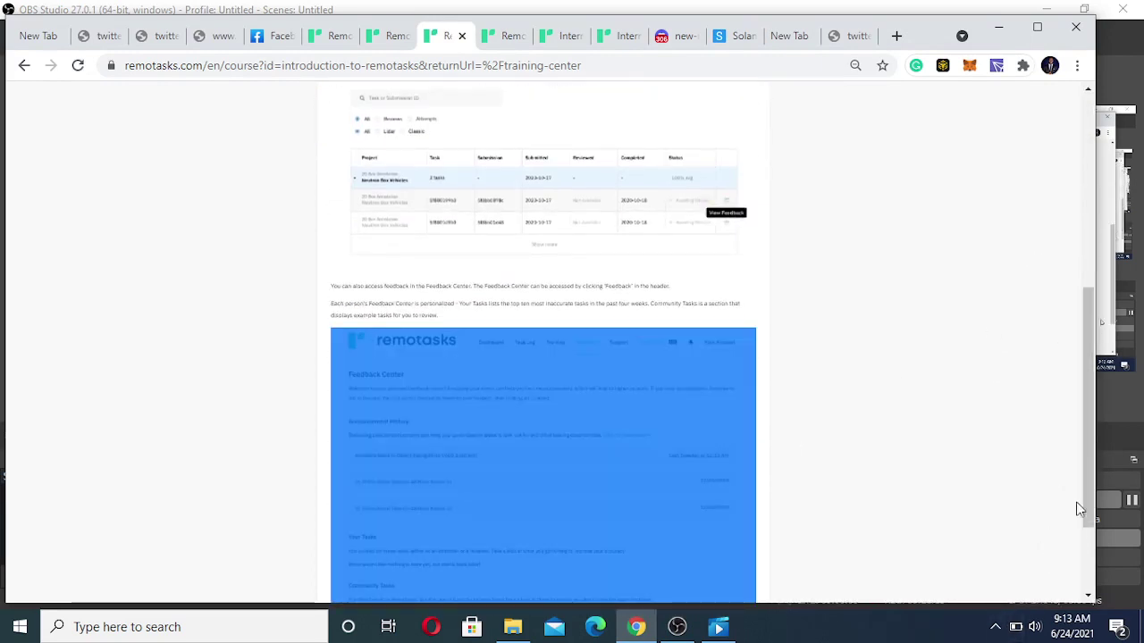
pyautogui.moveTo(1089, 506); pyautogui.dragTo(1089, 568)
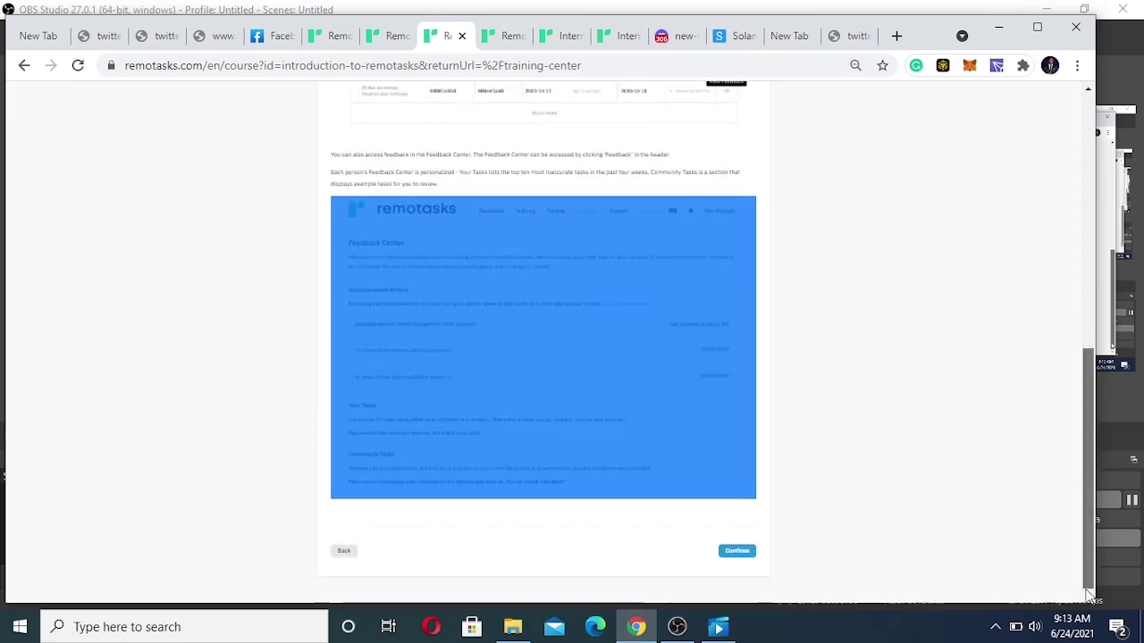
# Advance through the summary and completion pages and close the Introduction to Remotasks course
pyautogui.click(735, 554)
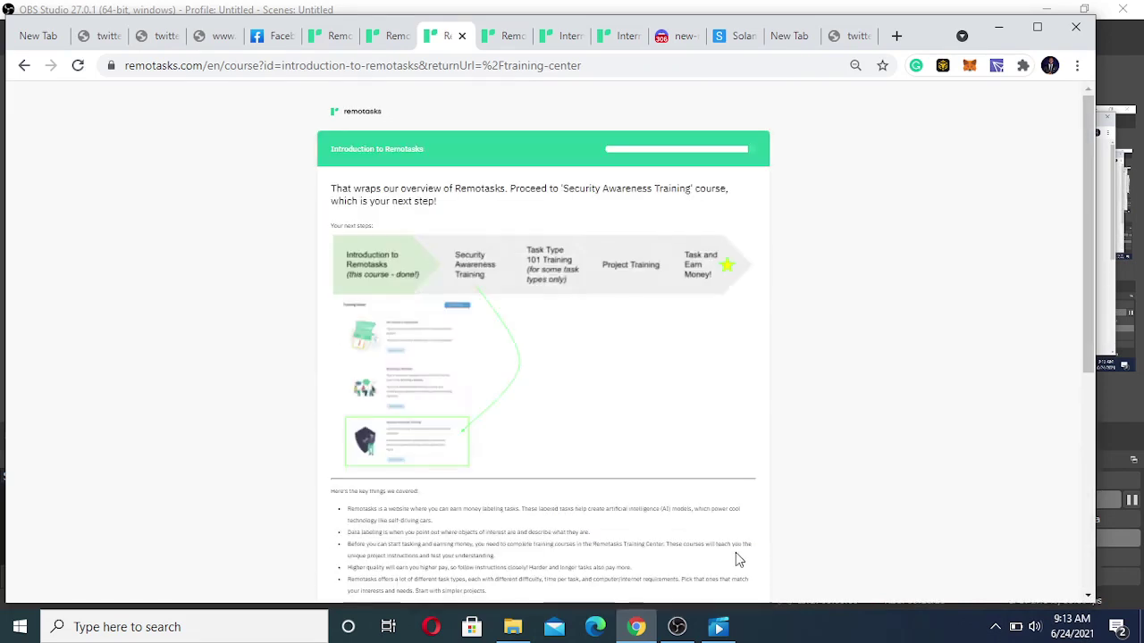
pyautogui.moveTo(1089, 301); pyautogui.dragTo(1085, 553)
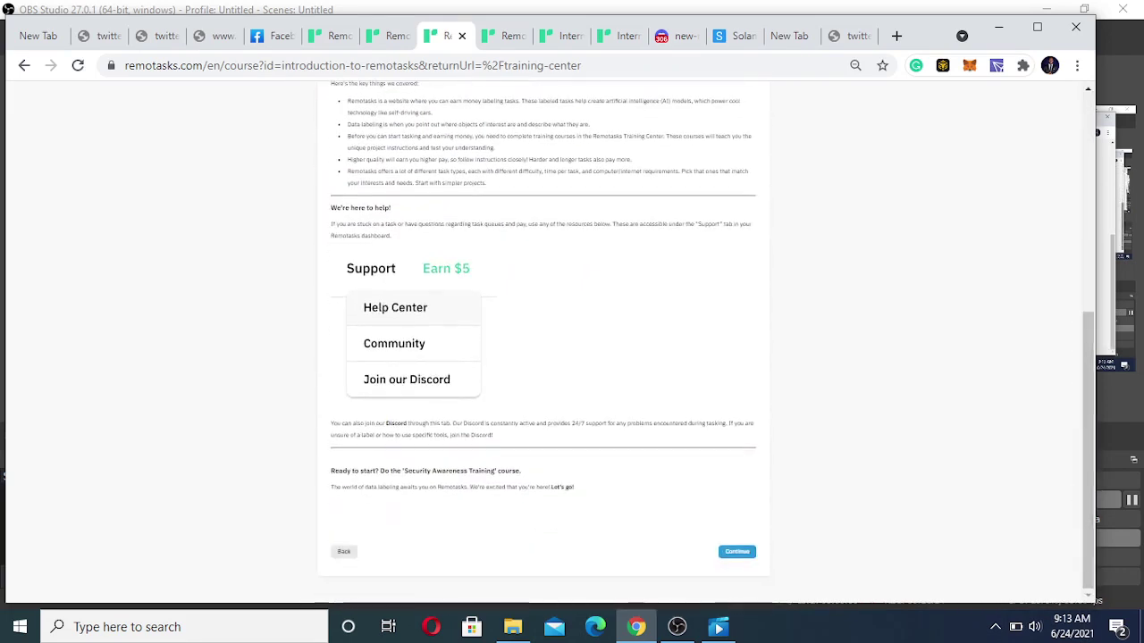
pyautogui.click(734, 553)
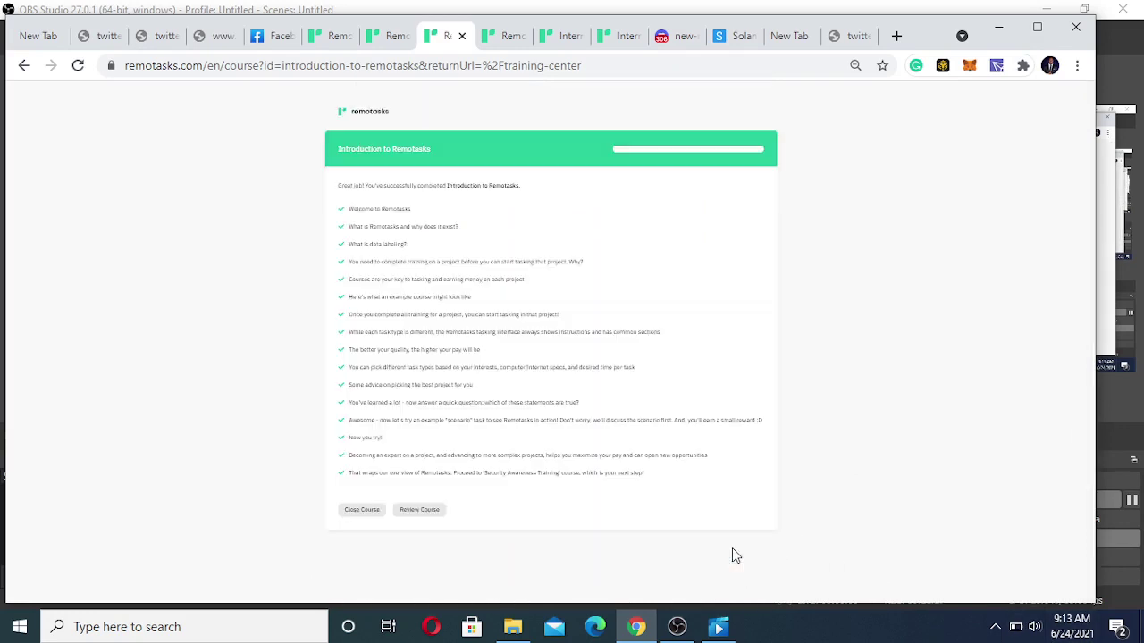
pyautogui.click(358, 518)
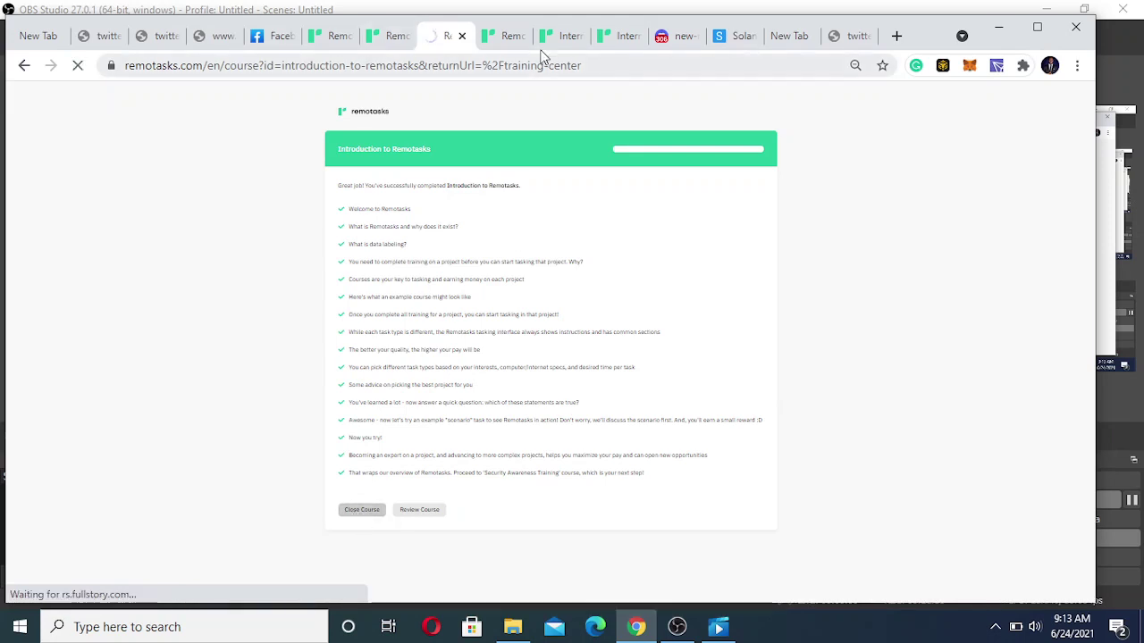
# Switch the scenario result to own annotations, then settle on the Getting Started checklist tab
pyautogui.click(498, 36)
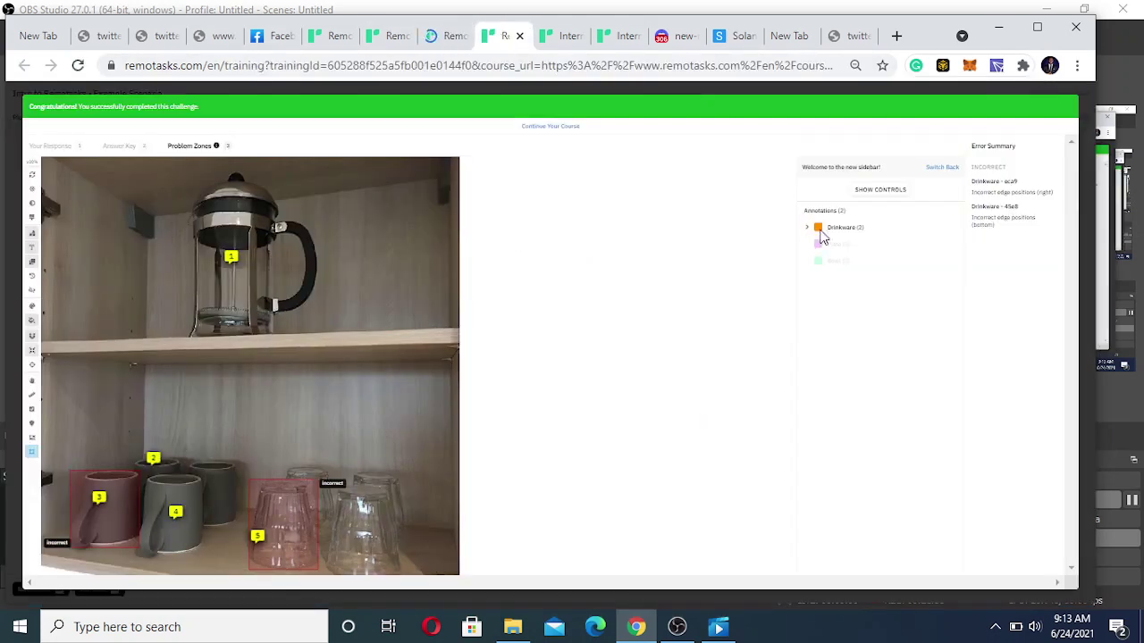
pyautogui.click(50, 148)
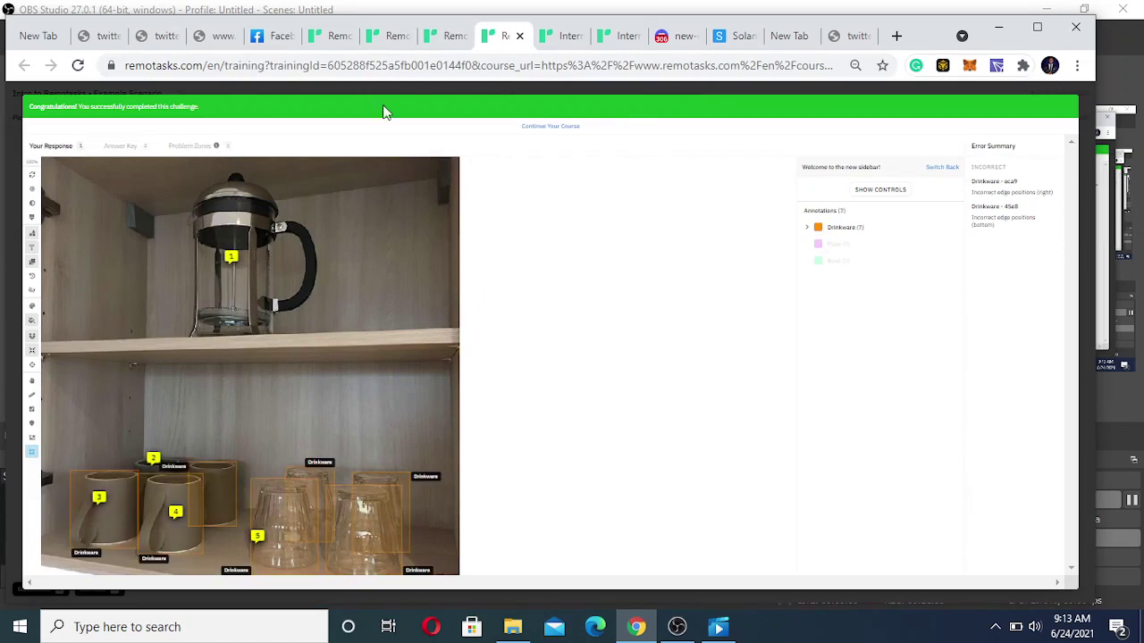
pyautogui.click(333, 36)
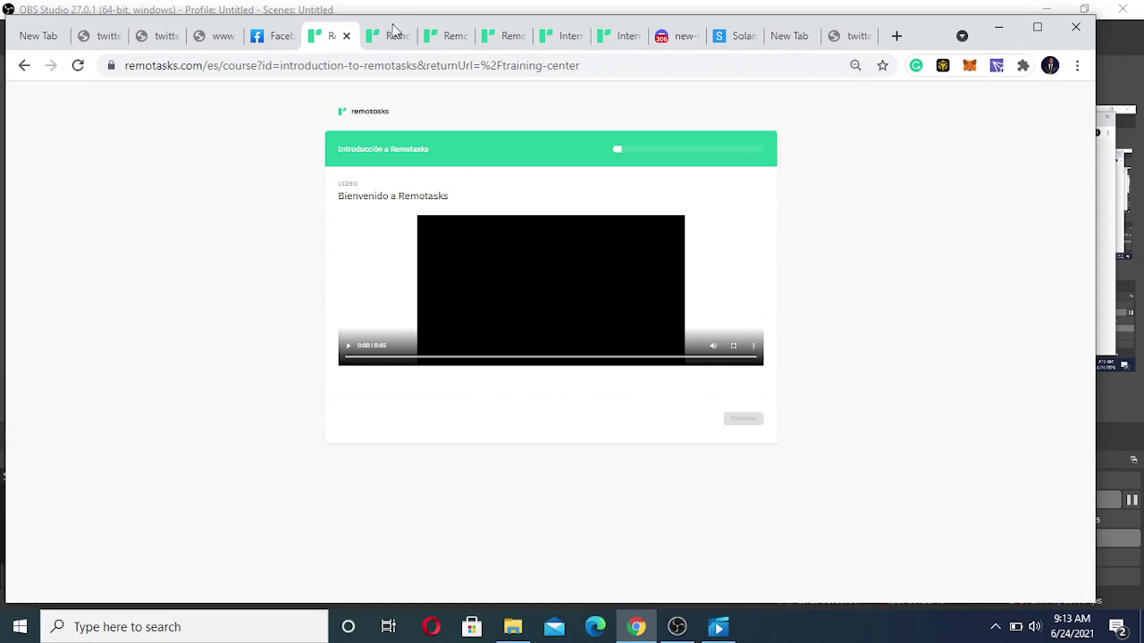
pyautogui.click(397, 34)
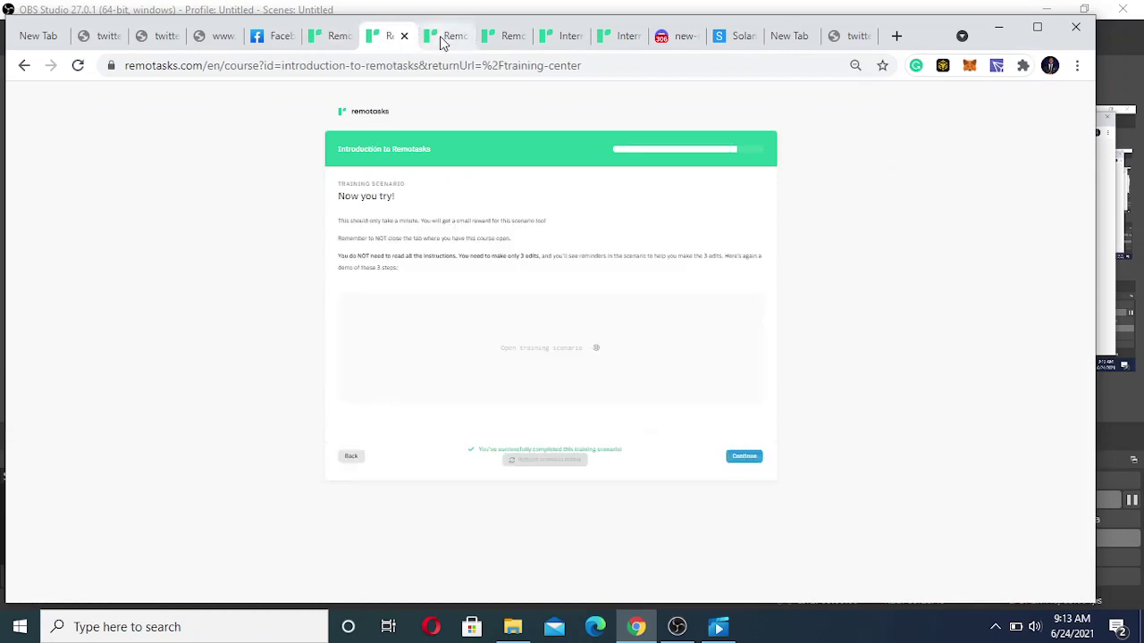
pyautogui.click(439, 35)
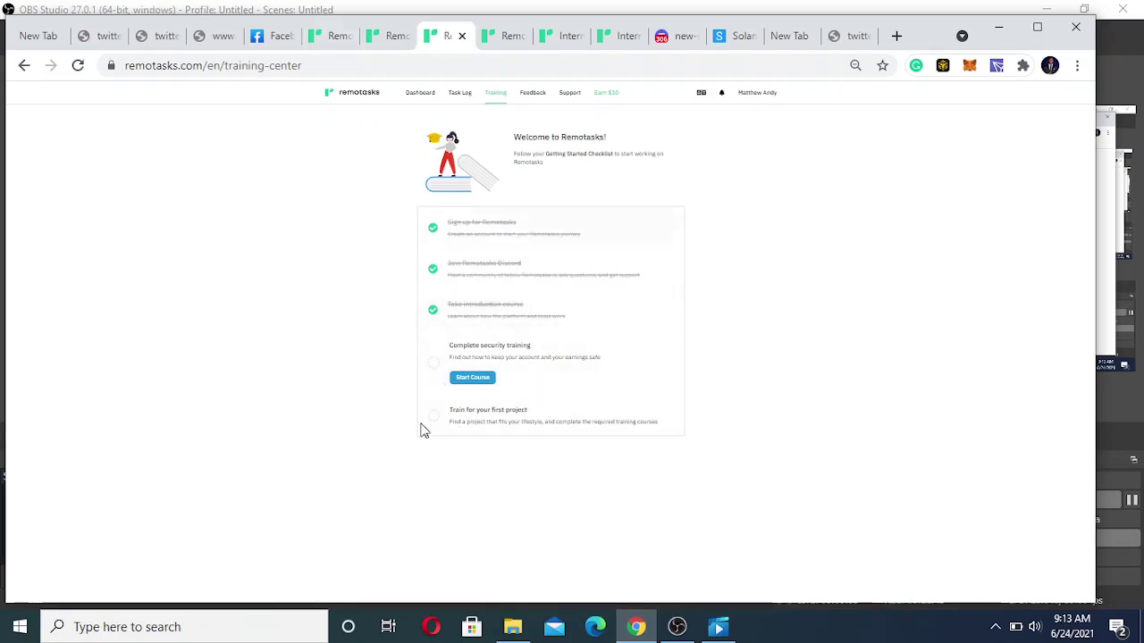
pyautogui.click(393, 44)
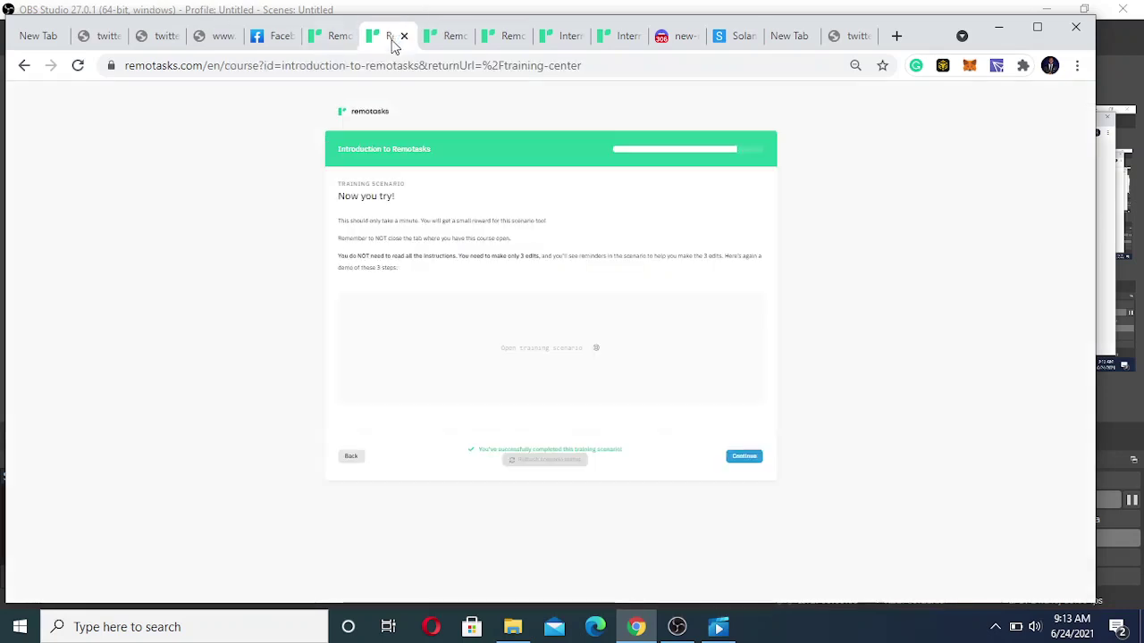
pyautogui.click(435, 43)
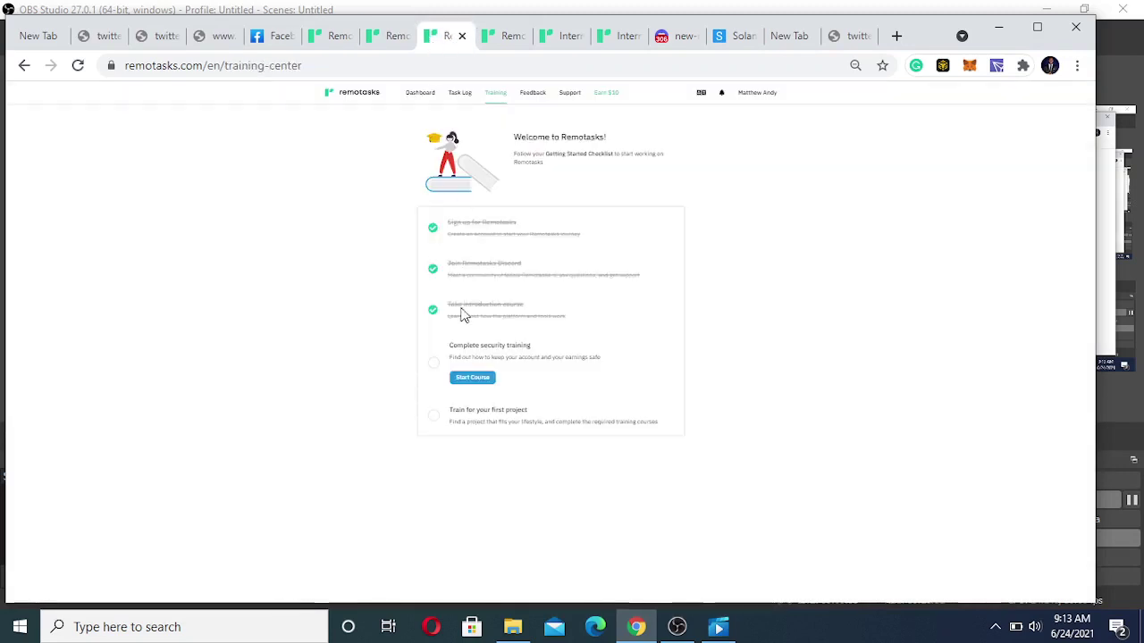
# Start the Security Awareness Training and advance through its agenda to Video 1
pyautogui.click(472, 384)
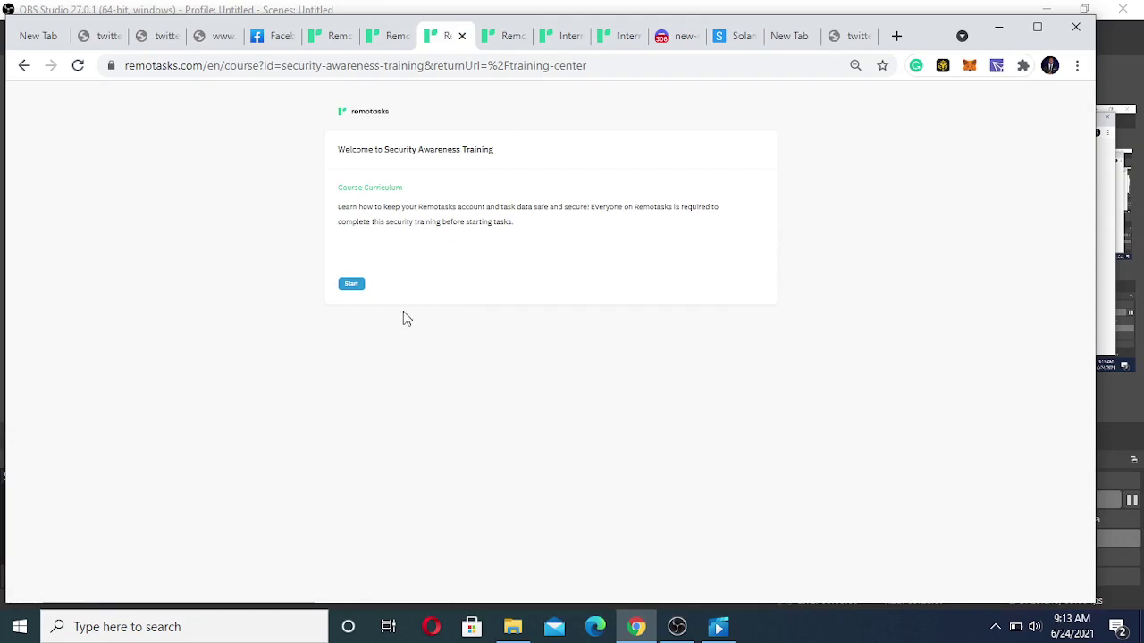
pyautogui.click(354, 288)
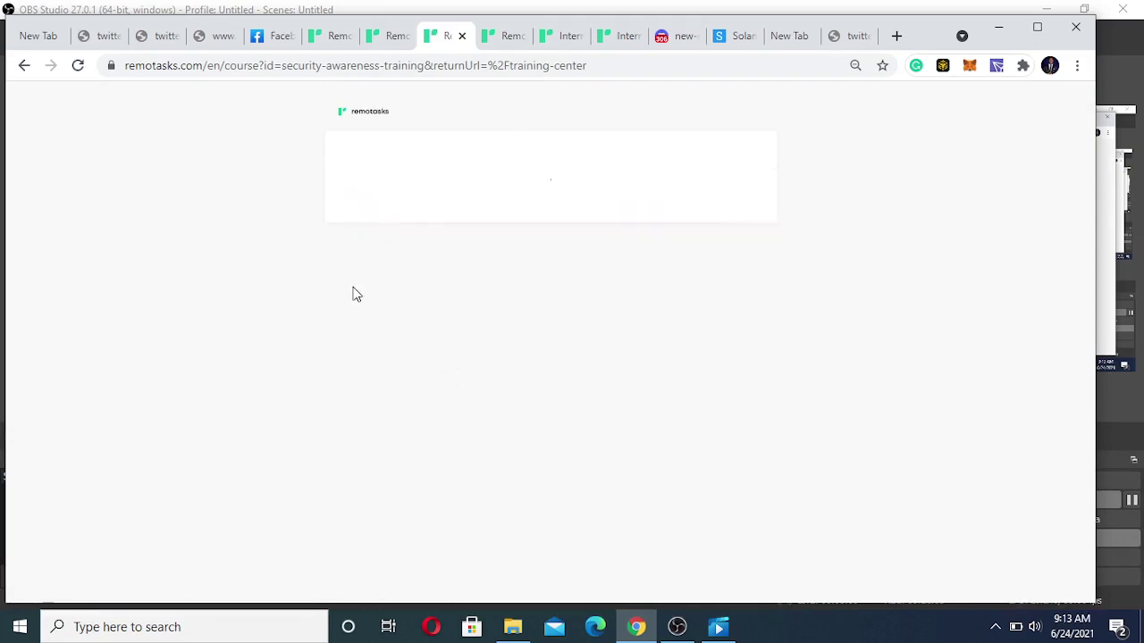
pyautogui.click(742, 277)
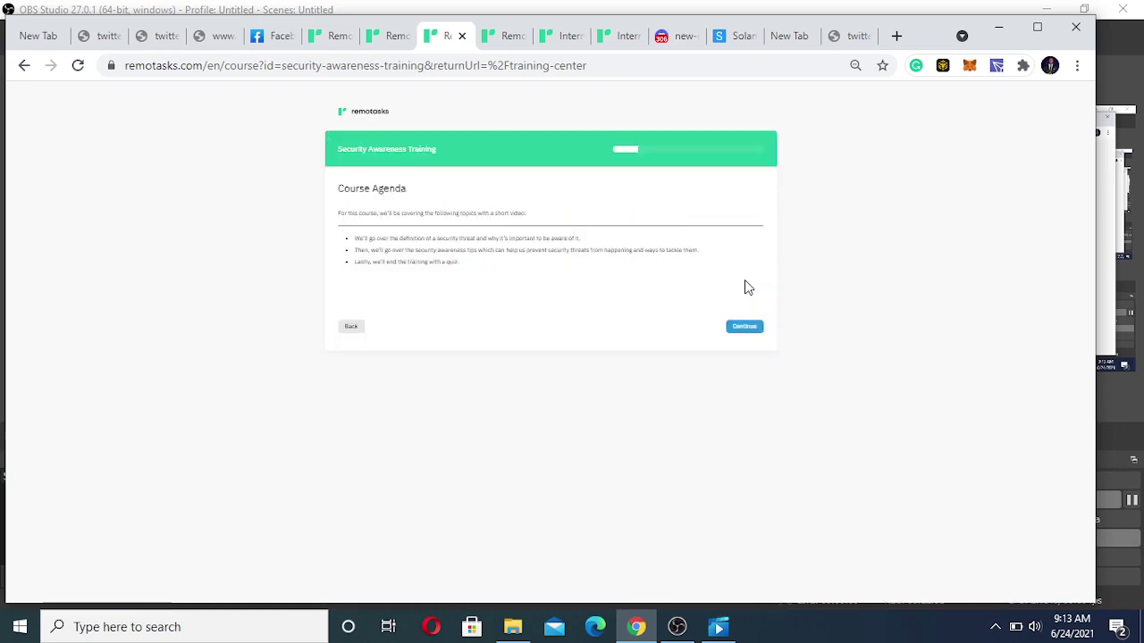
pyautogui.click(730, 330)
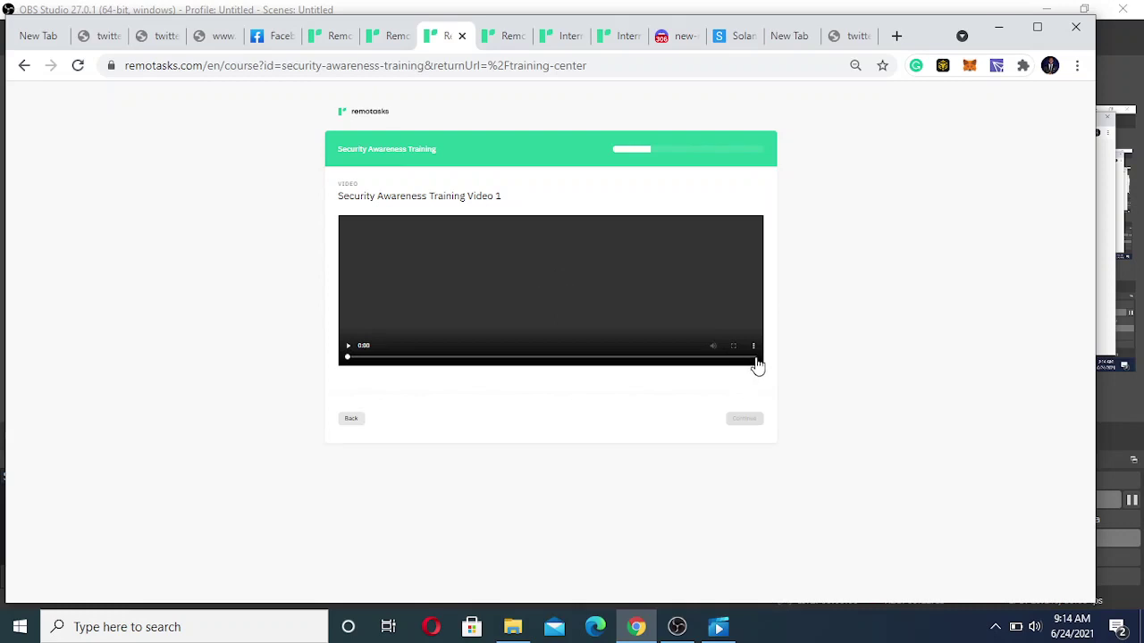
# Play Video 1, skip it to the end, and continue to the next lesson
pyautogui.click(349, 349)
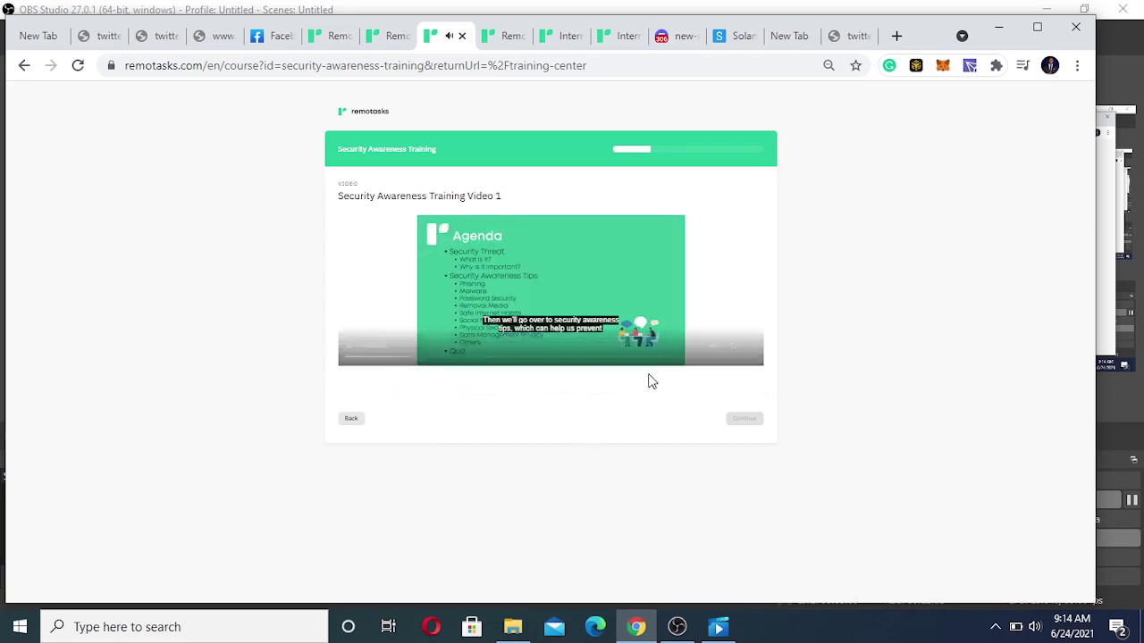
pyautogui.click(755, 361)
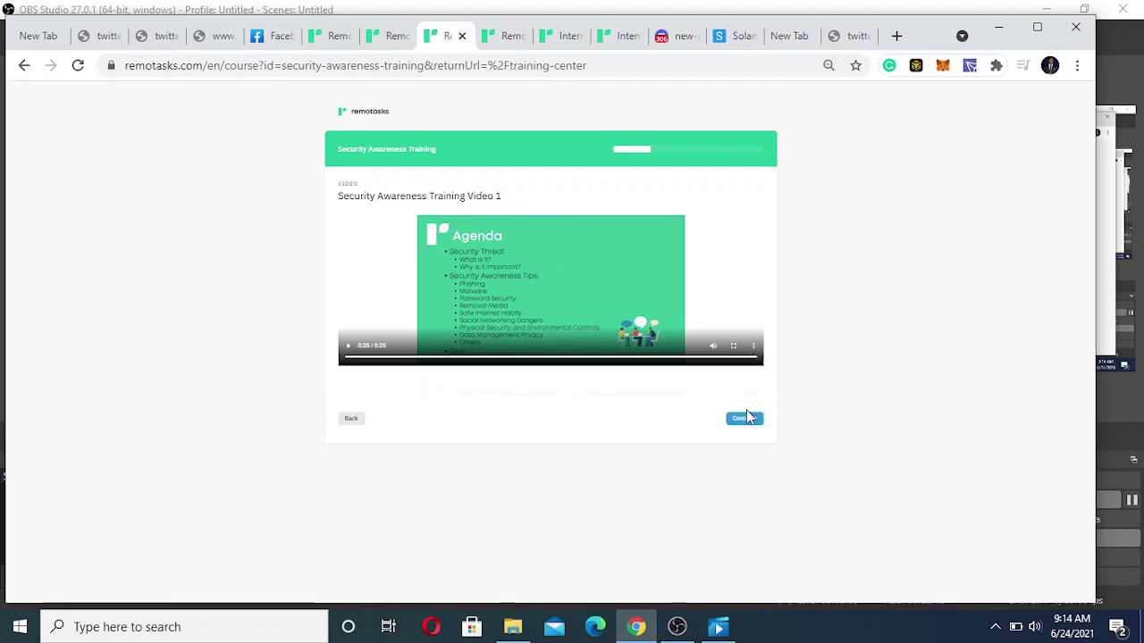
pyautogui.click(745, 419)
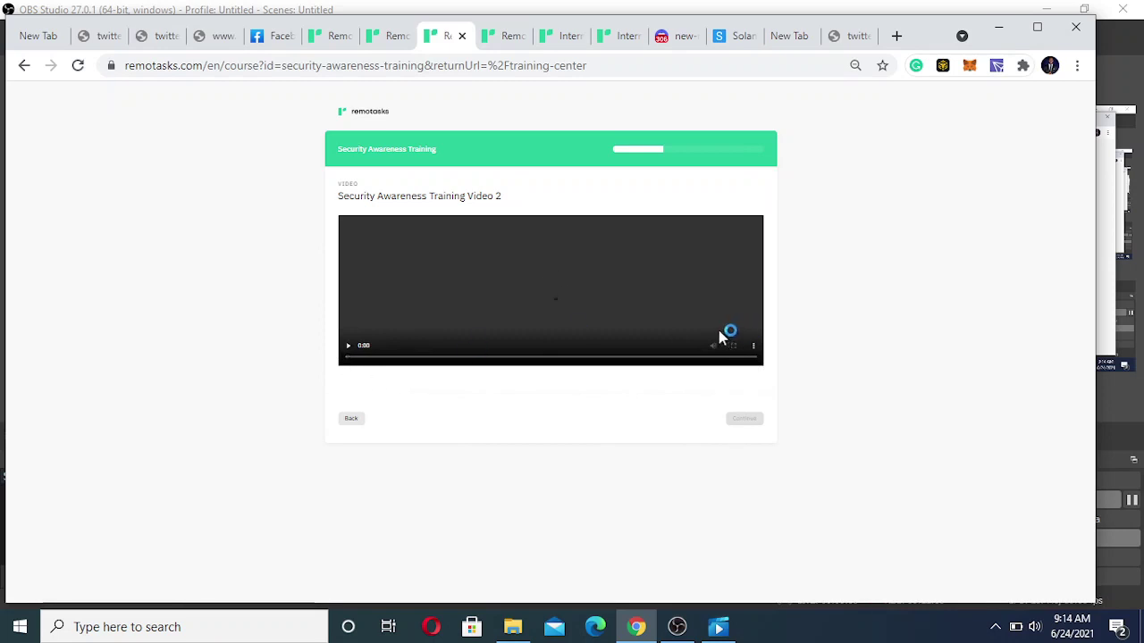
# Play Video 2, skip it to the end at 4:58, and continue to Video 3
pyautogui.click(349, 350)
pyautogui.click(350, 362)
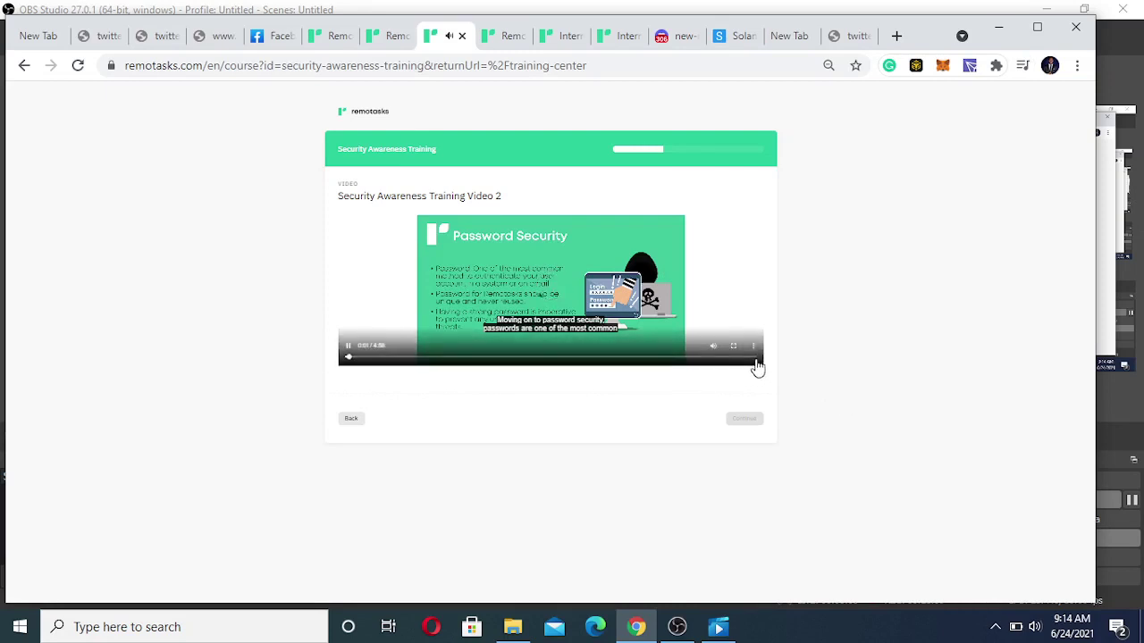
pyautogui.click(753, 356)
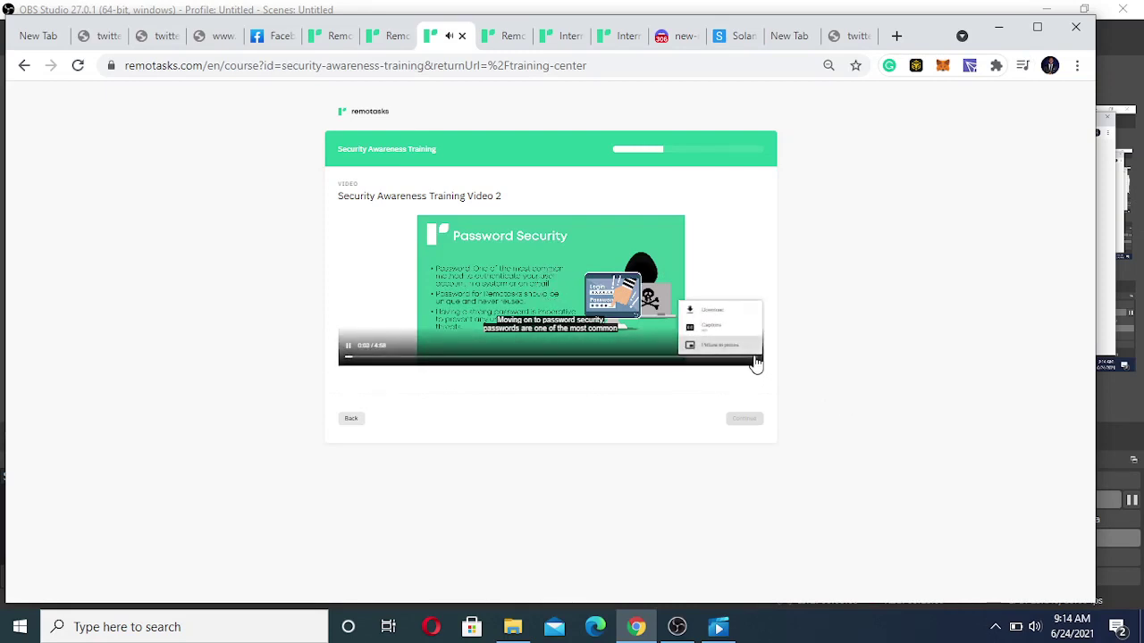
pyautogui.click(753, 357)
pyautogui.click(753, 357)
pyautogui.click(751, 361)
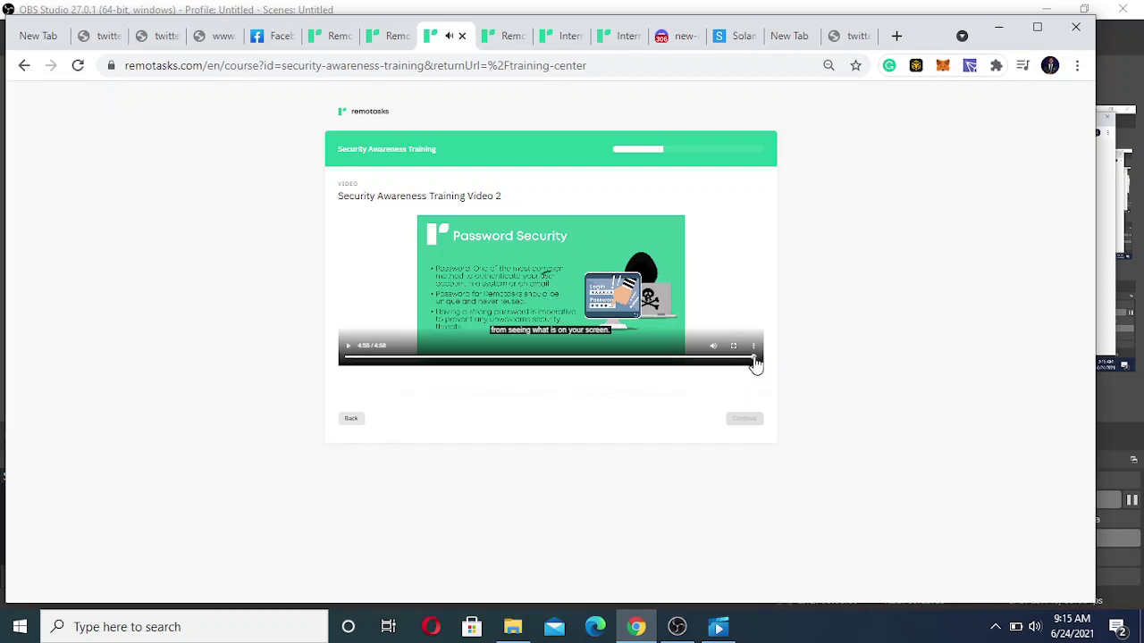
pyautogui.click(396, 358)
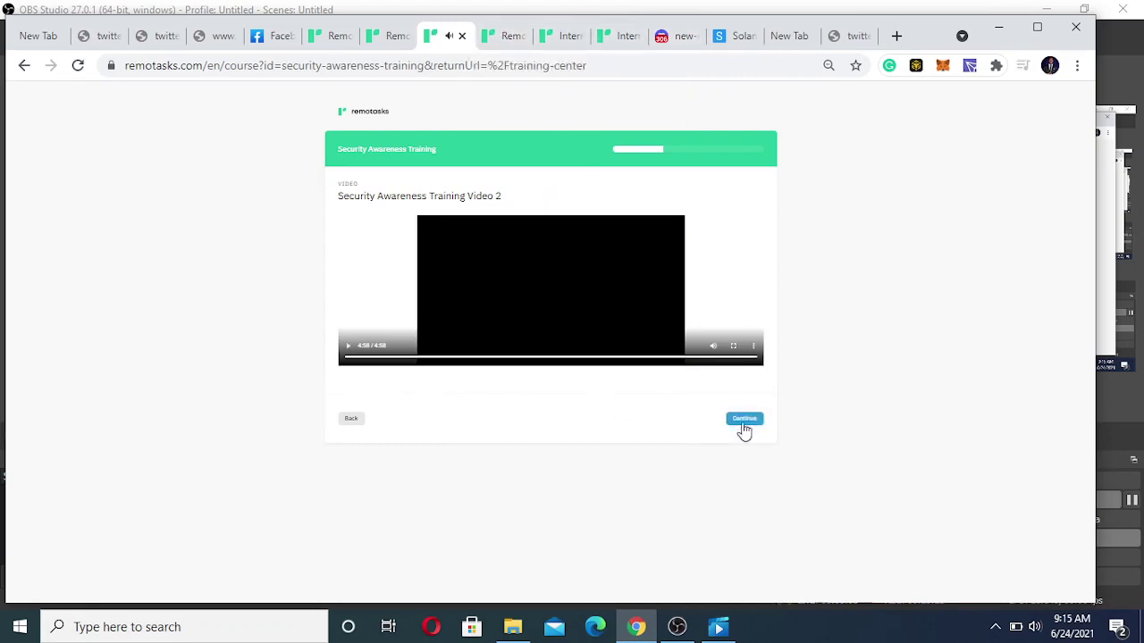
pyautogui.click(745, 419)
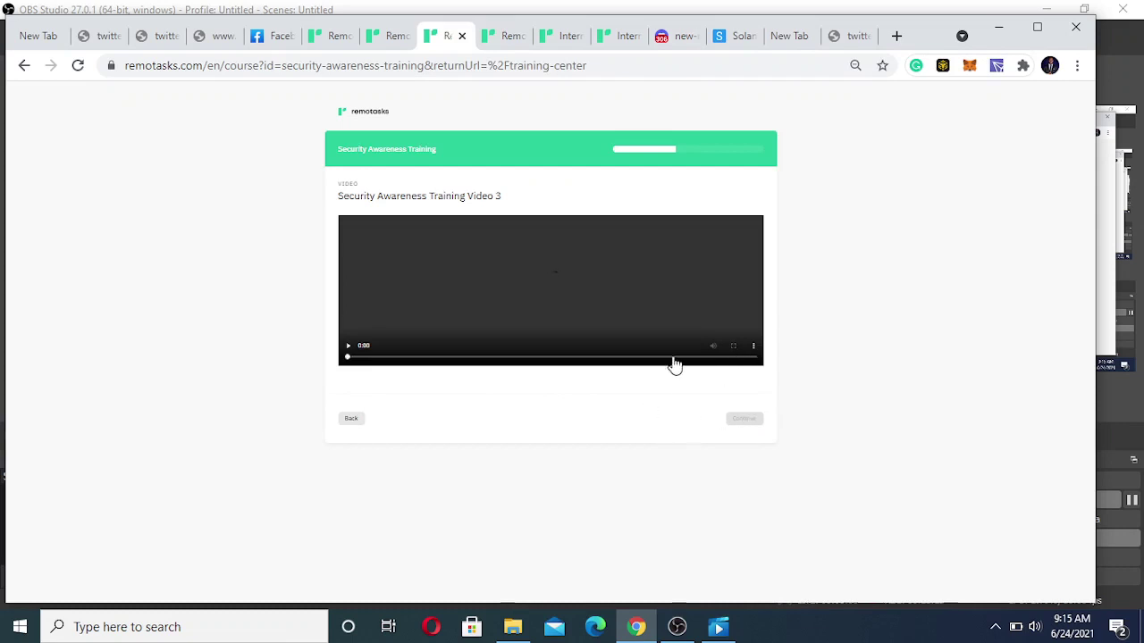
# Play Video 3, skip it to the end, and continue to the True/False quiz
pyautogui.click(376, 356)
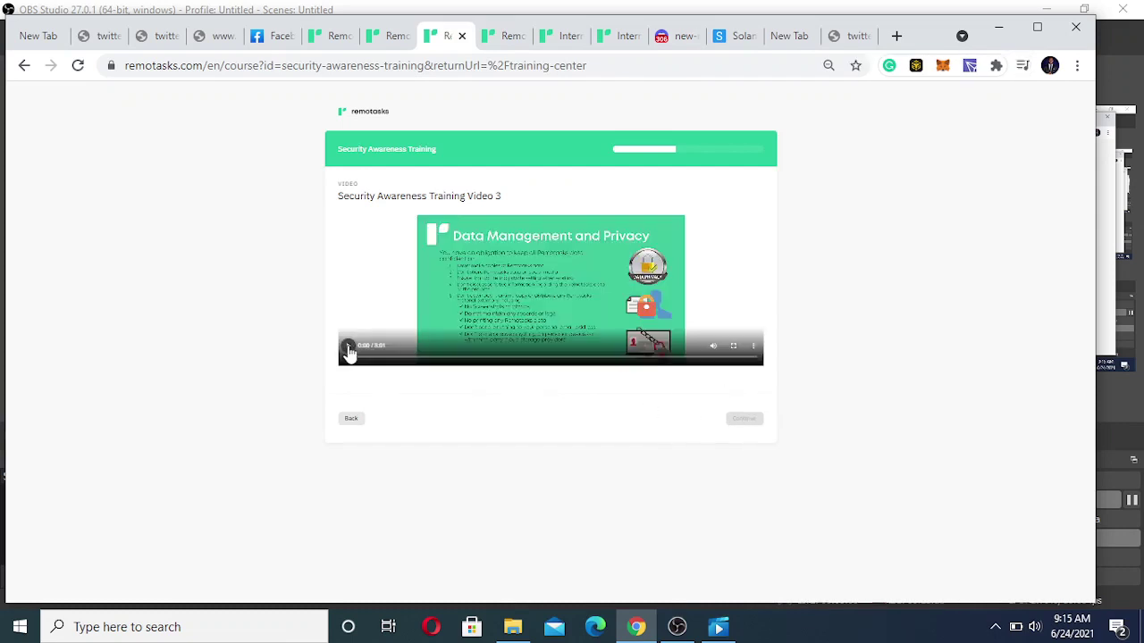
pyautogui.click(753, 360)
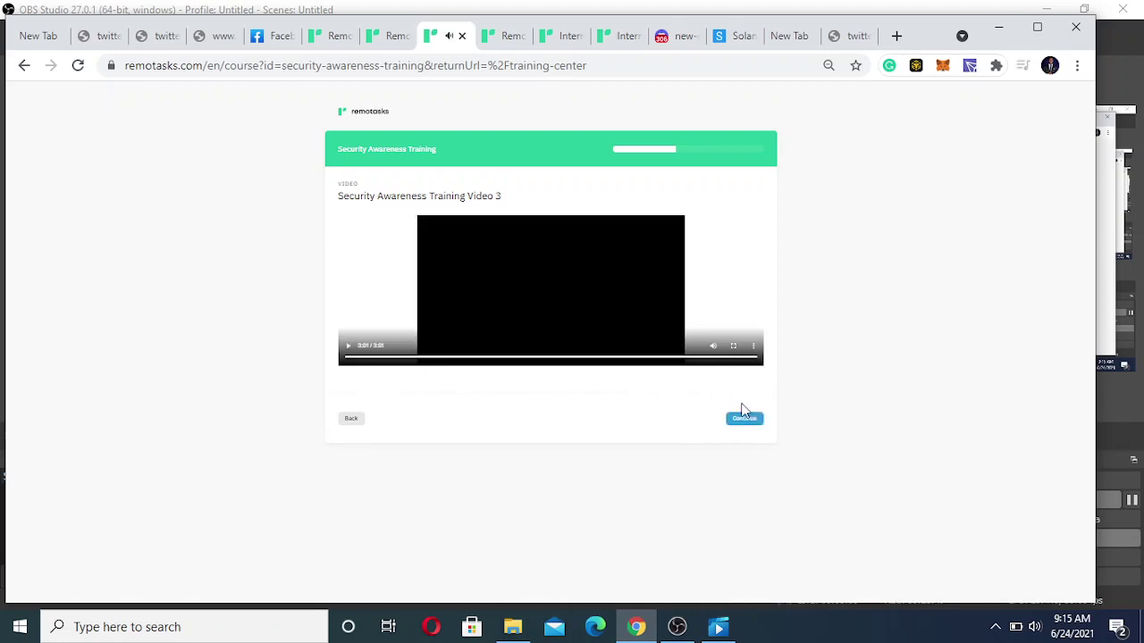
pyautogui.click(744, 419)
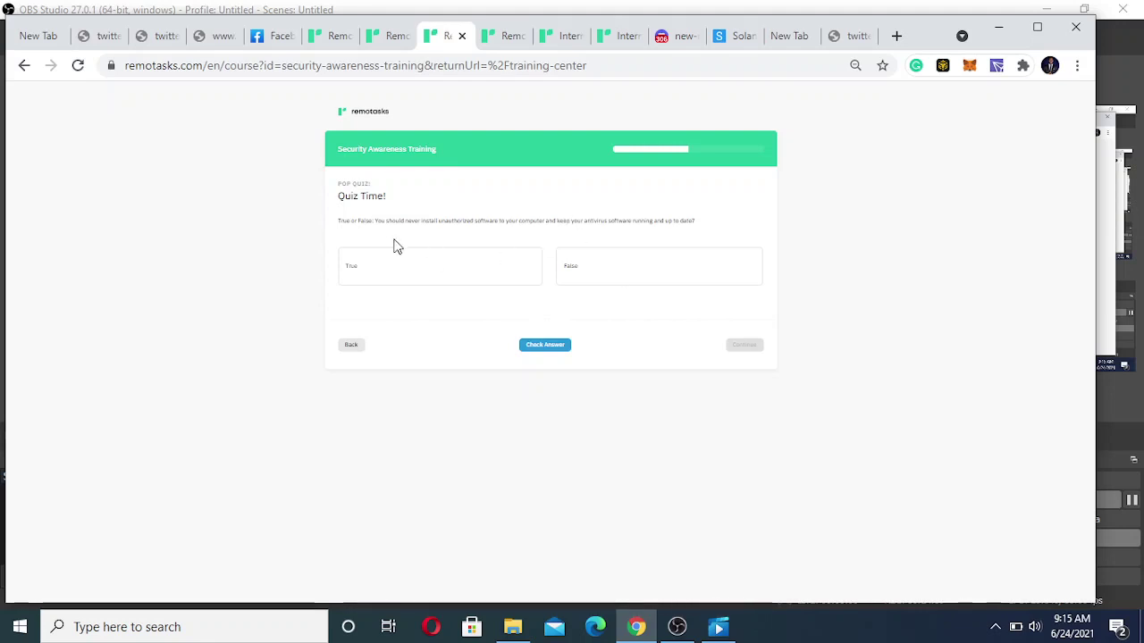
# Answer True to the unauthorized-software question, check it, and continue
pyautogui.click(418, 266)
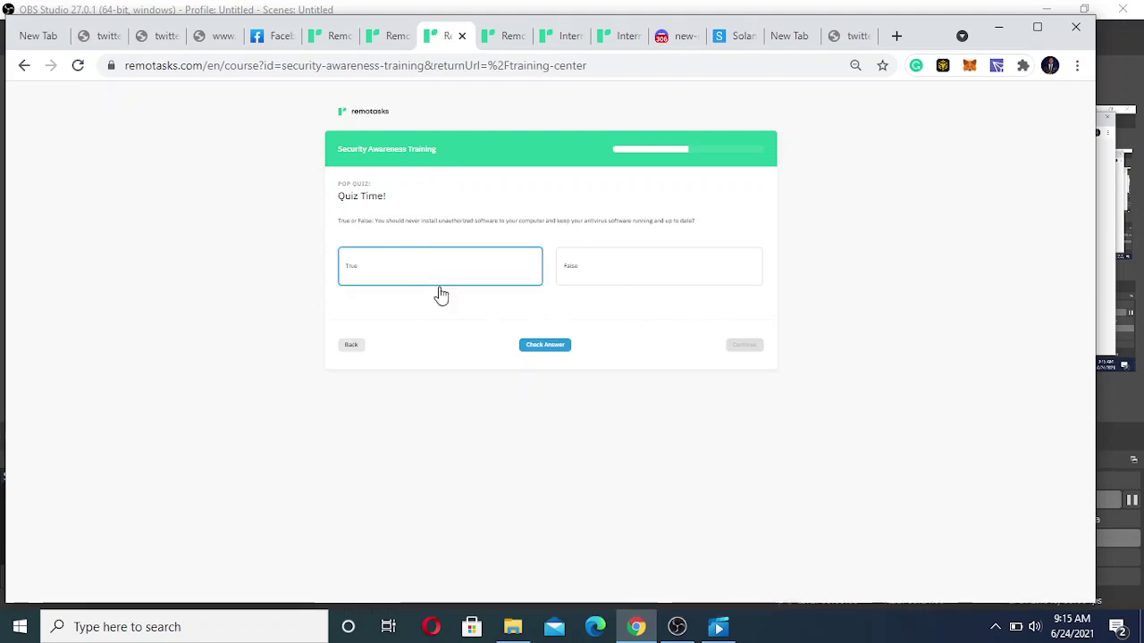
pyautogui.click(546, 360)
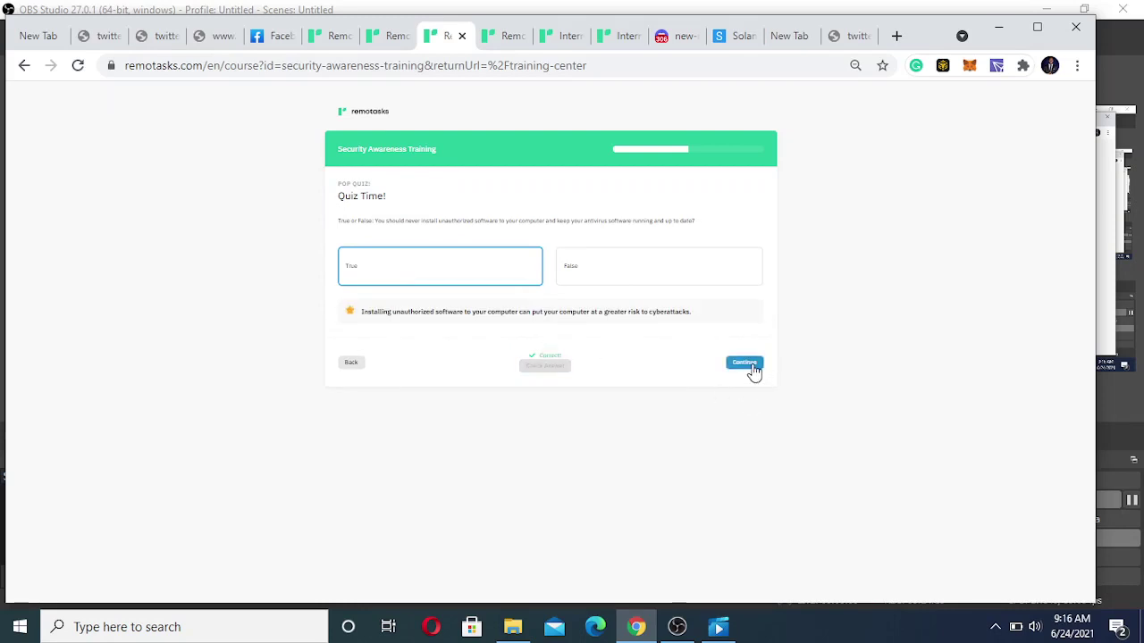
pyautogui.click(749, 368)
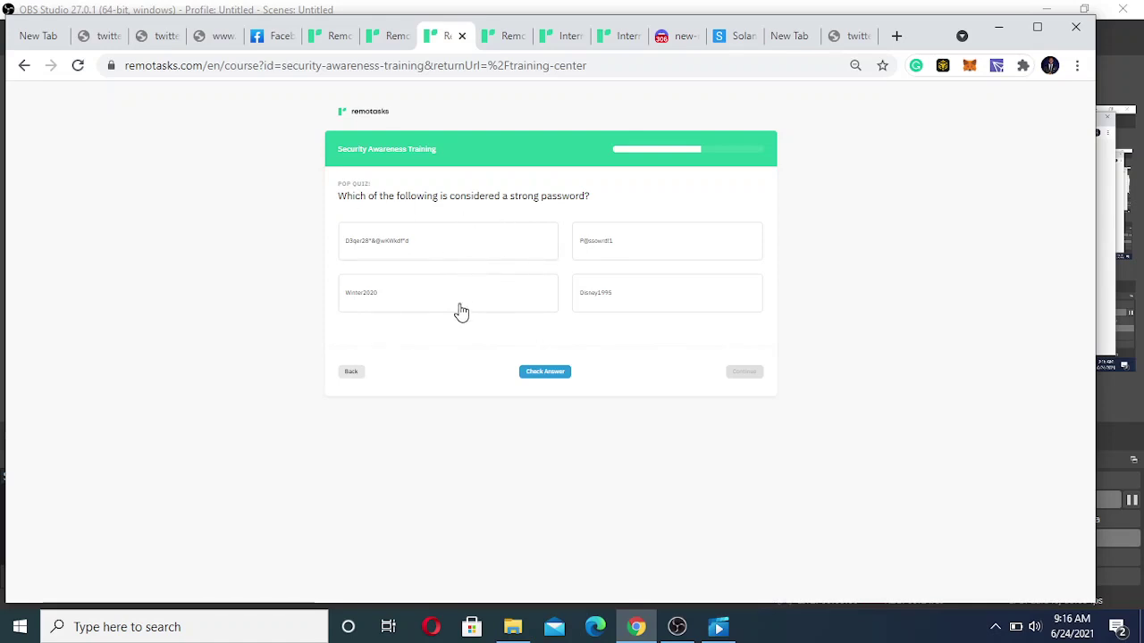
# Pick the random mixed-symbol password as strongest, check it, and continue
pyautogui.click(463, 241)
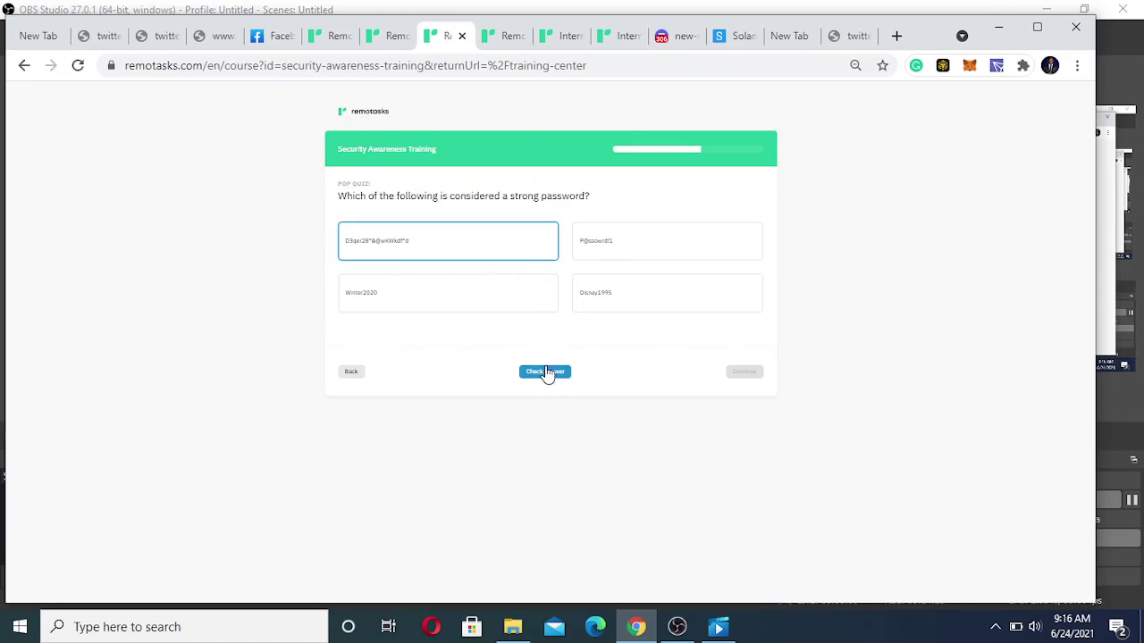
pyautogui.click(545, 372)
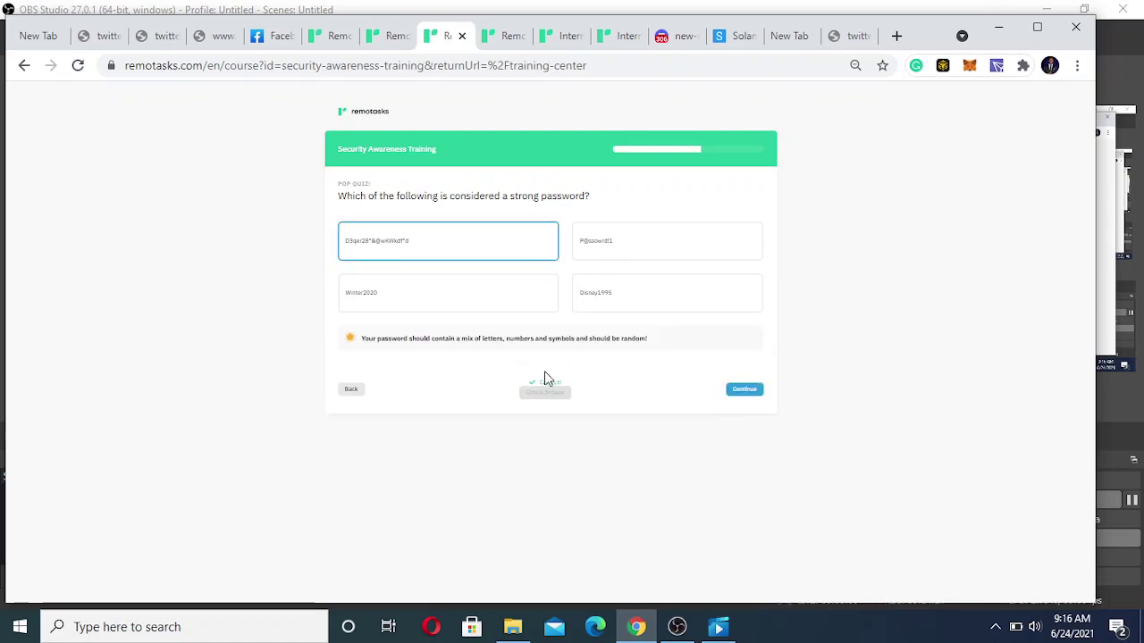
pyautogui.click(744, 390)
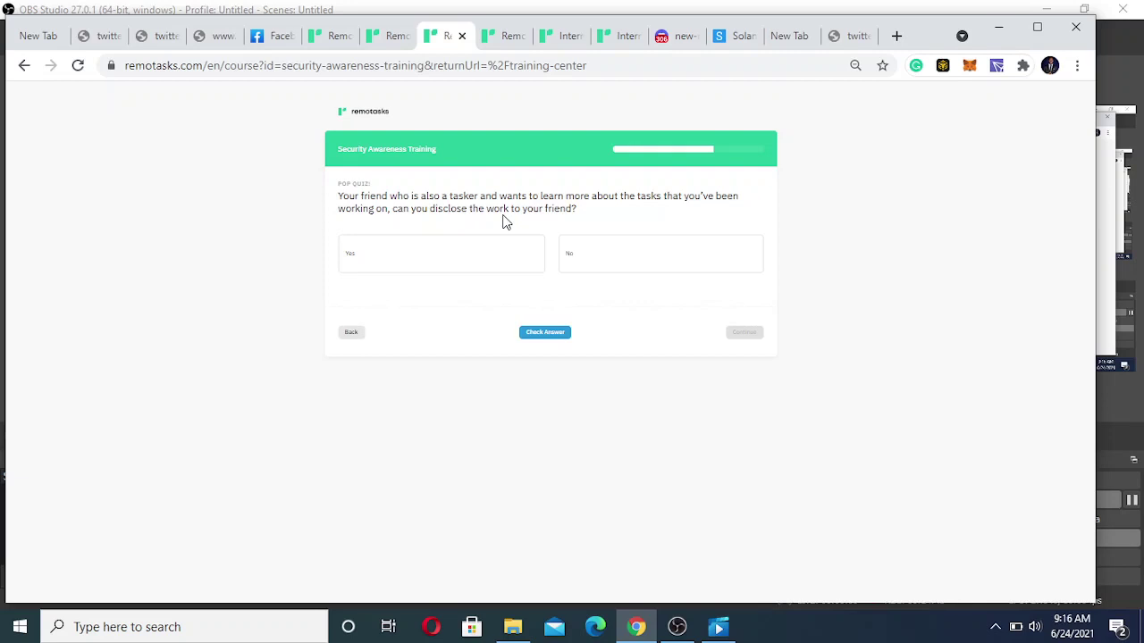
# Answer Yes to the disclosure question, then switch to No and repeatedly check the answer
pyautogui.click(496, 276)
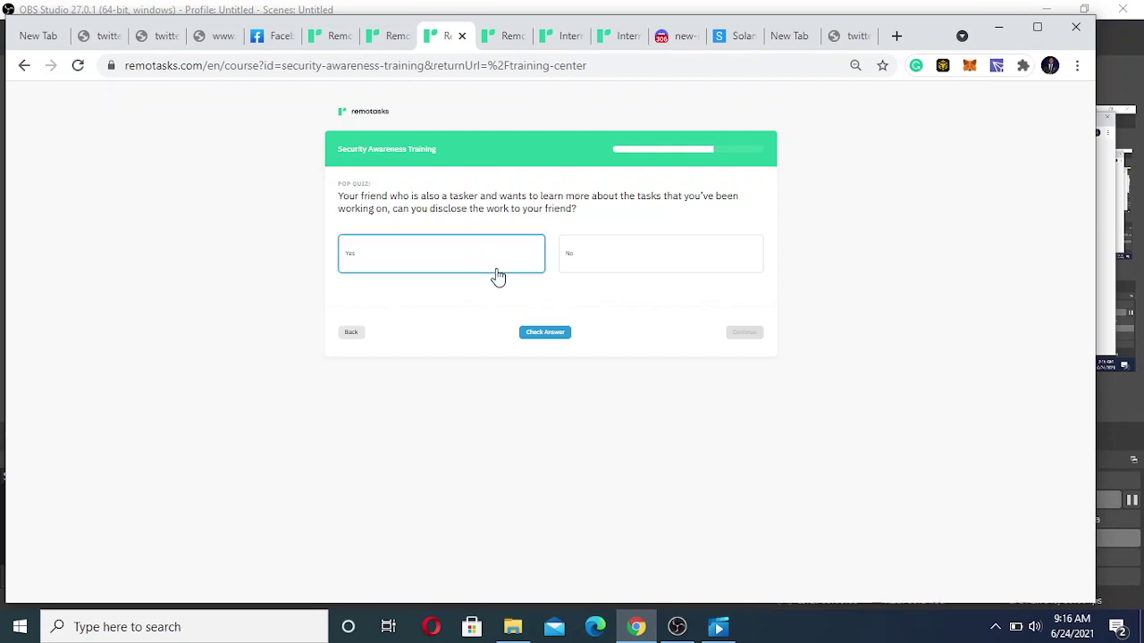
pyautogui.click(545, 338)
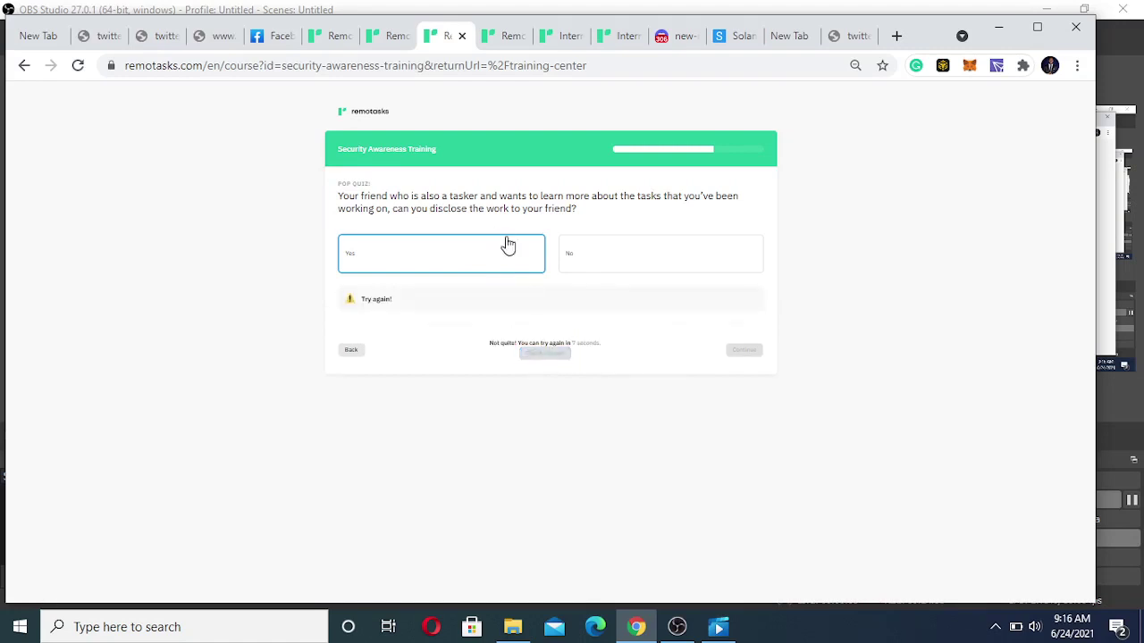
pyautogui.click(610, 260)
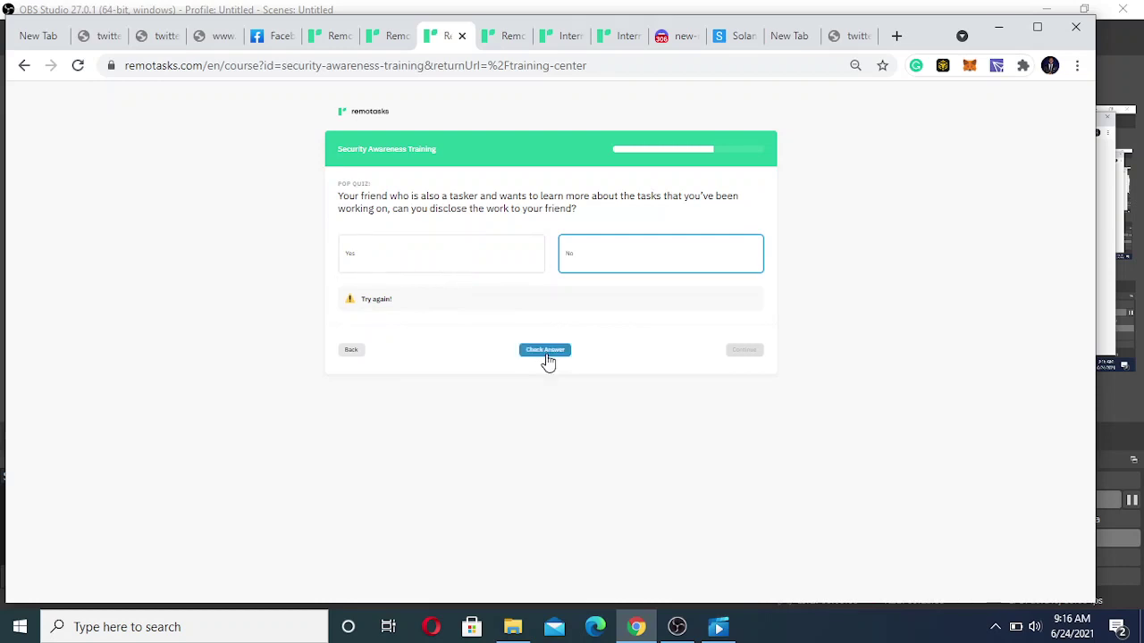
pyautogui.click(545, 350)
pyautogui.click(541, 351)
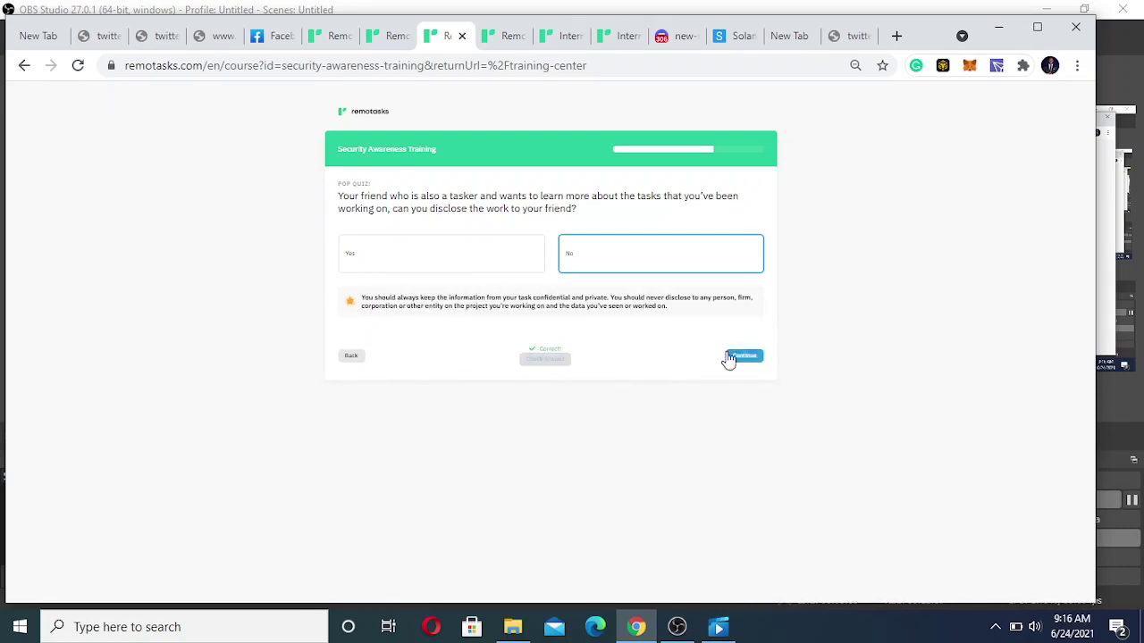
pyautogui.click(745, 357)
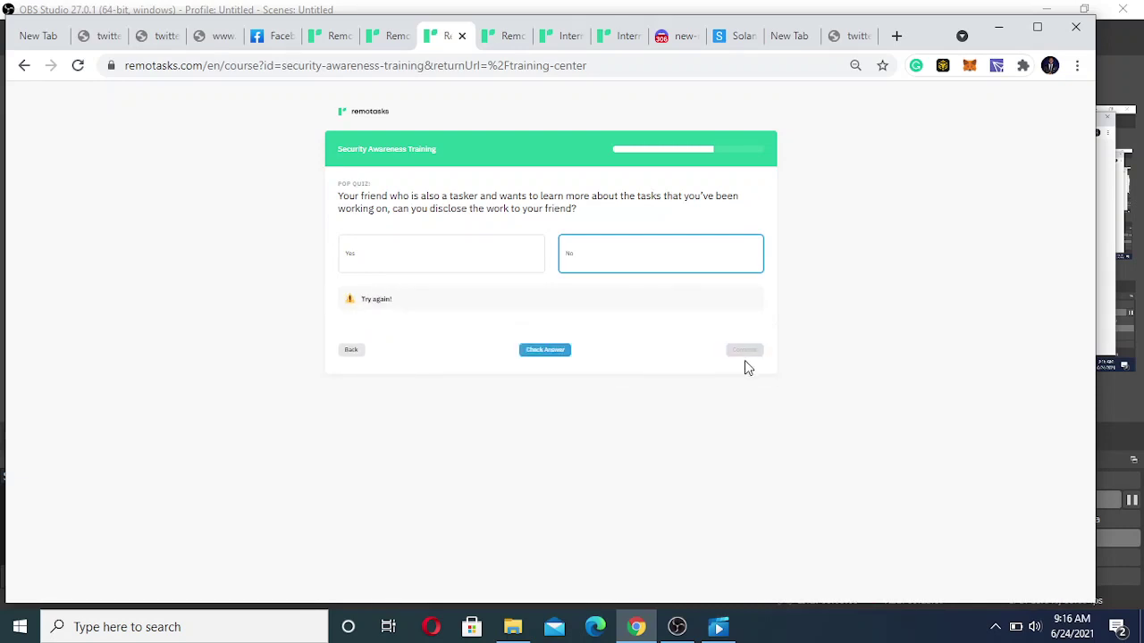
pyautogui.click(554, 353)
pyautogui.click(534, 353)
pyautogui.click(534, 352)
pyautogui.click(534, 353)
pyautogui.click(535, 353)
# Reload the stuck quiz page, answer No again, check it, and continue to the social media question
pyautogui.click(77, 67)
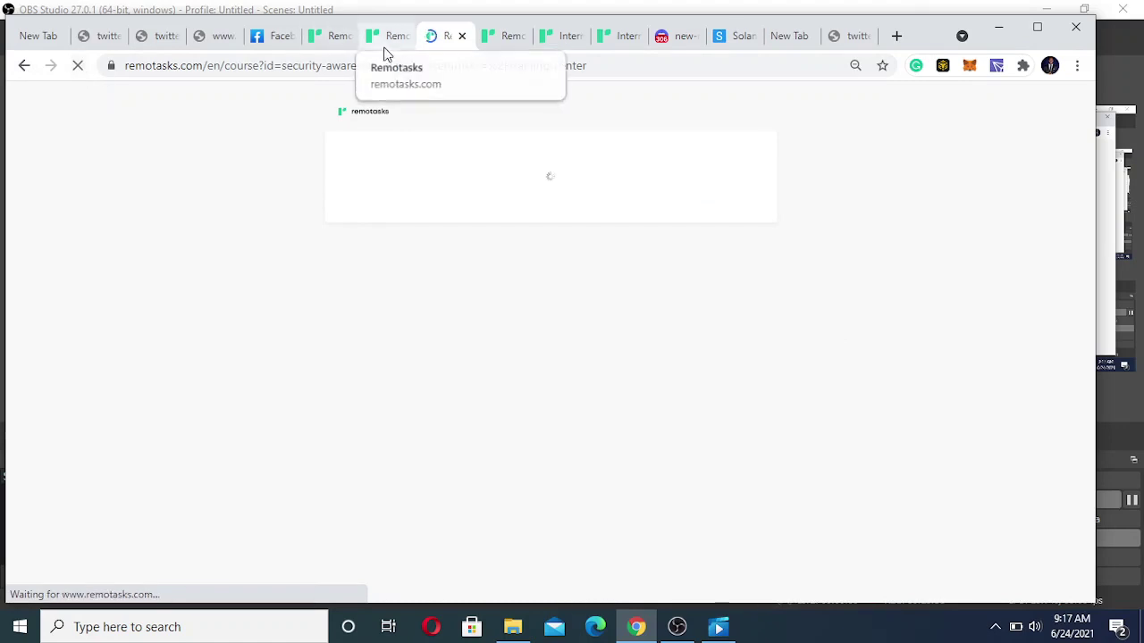
pyautogui.click(587, 260)
pyautogui.click(561, 333)
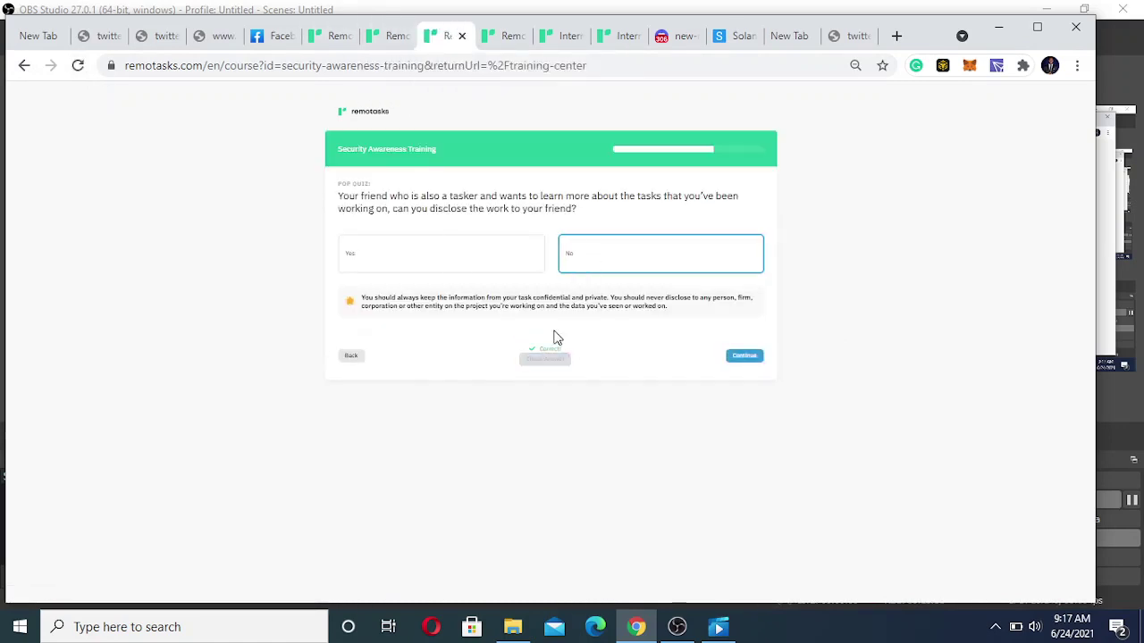
pyautogui.click(759, 361)
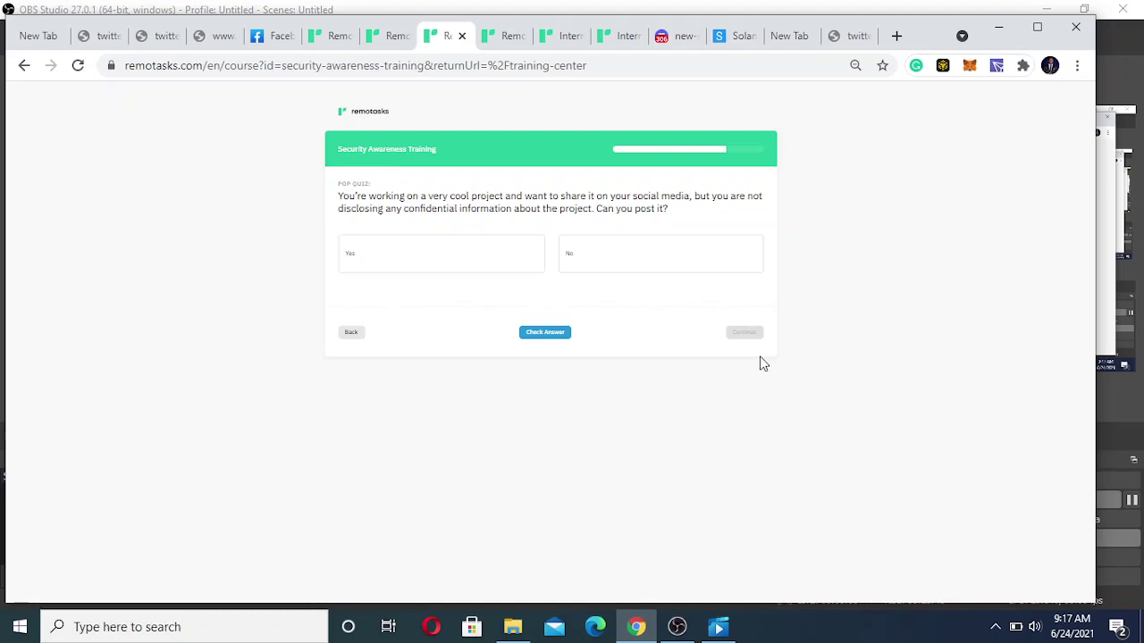
# Answer No to the social media quiz question after Yes is marked wrong
pyautogui.click(477, 270)
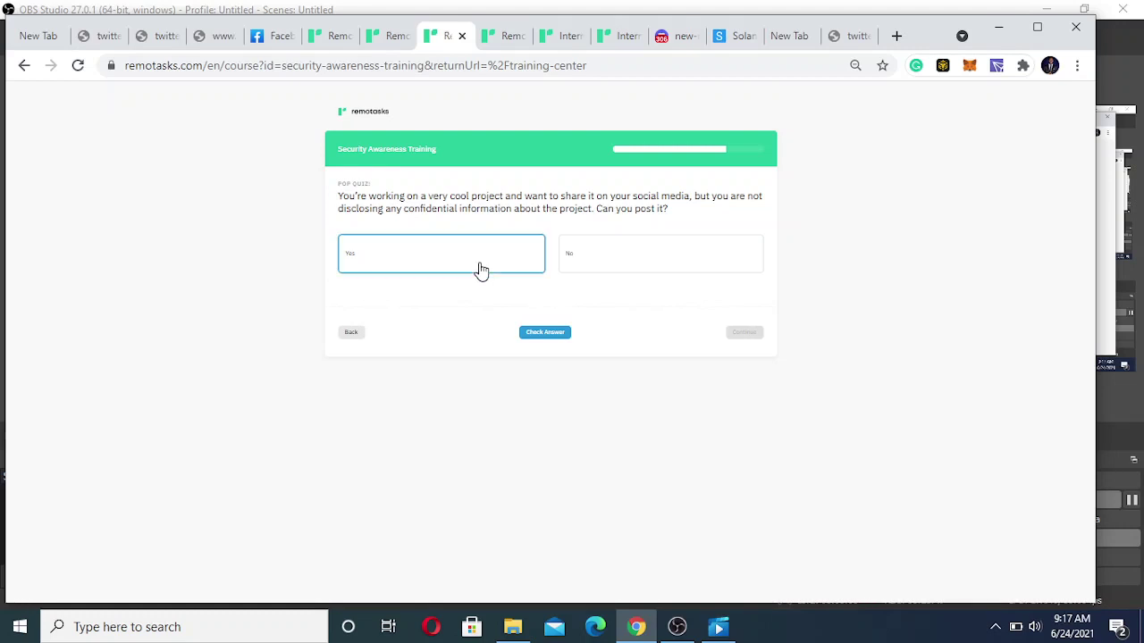
pyautogui.click(539, 333)
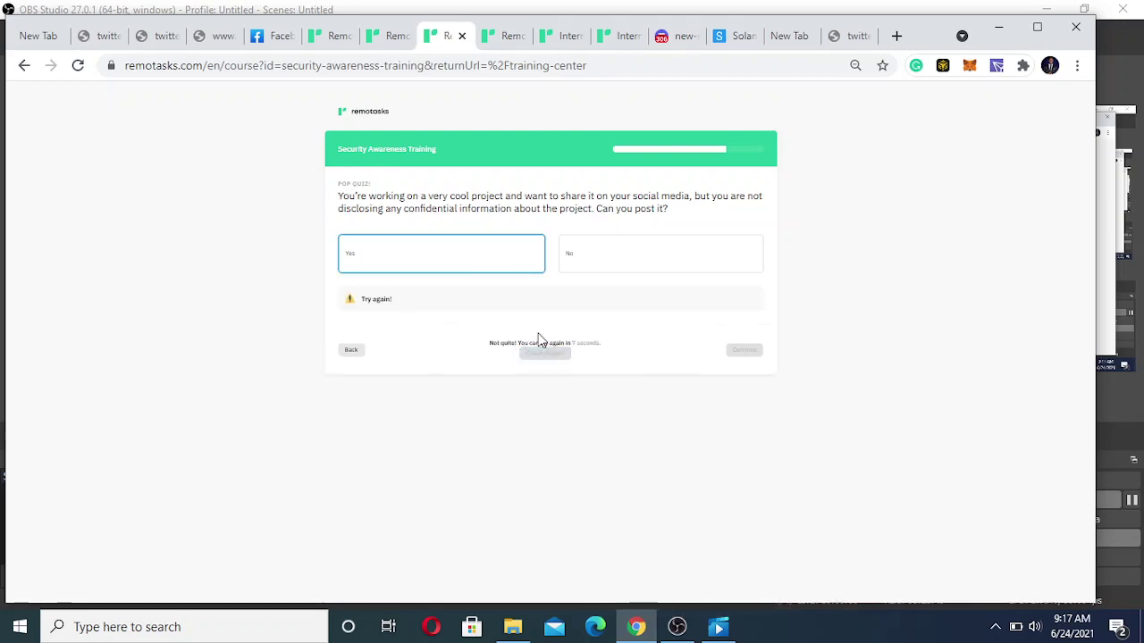
pyautogui.click(578, 275)
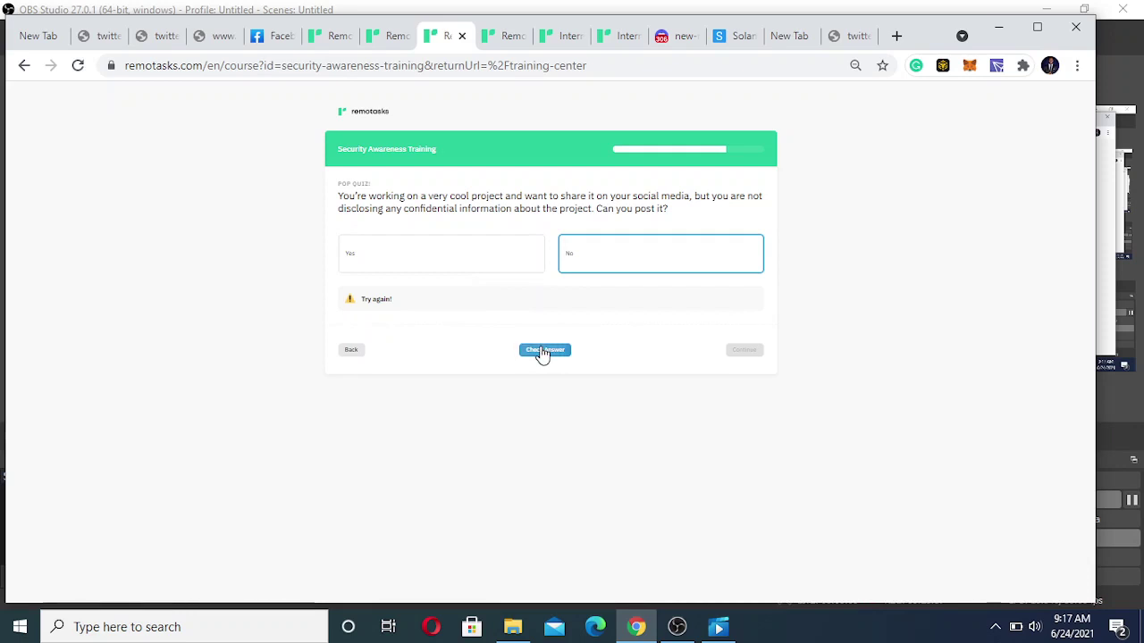
pyautogui.click(542, 352)
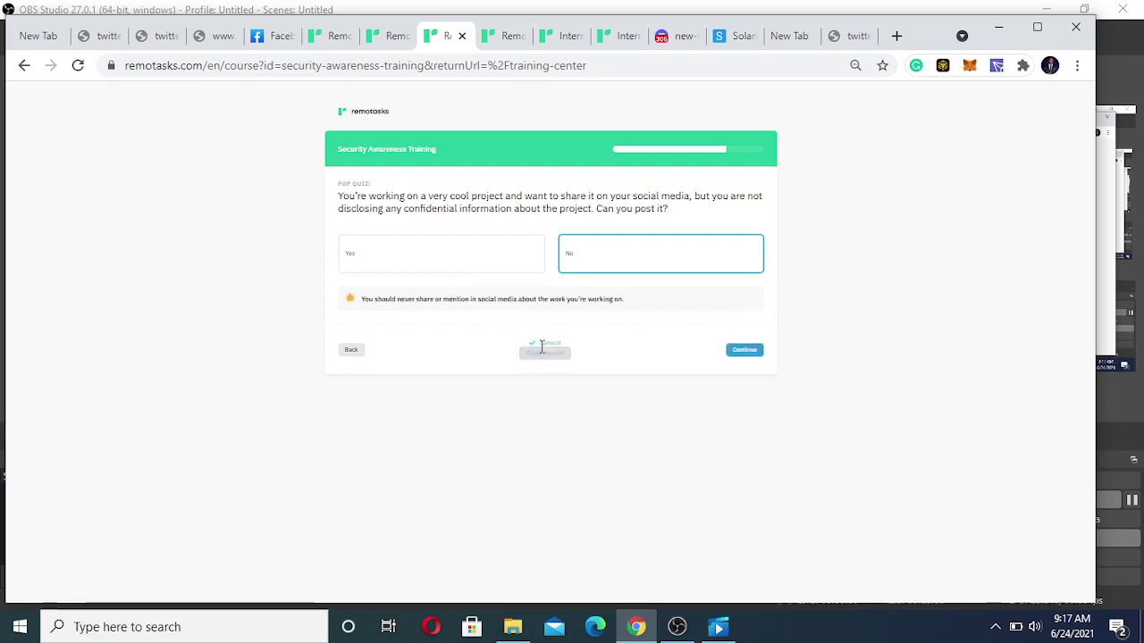
pyautogui.click(745, 348)
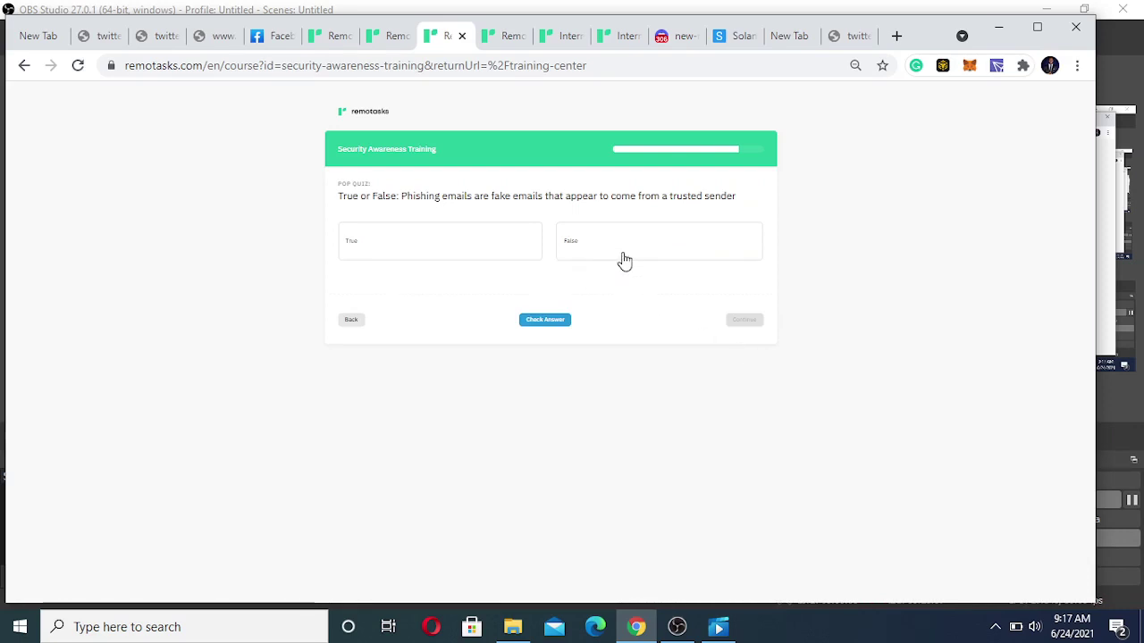
# Answer True to the phishing-email question and continue to the Thank you page
pyautogui.click(624, 260)
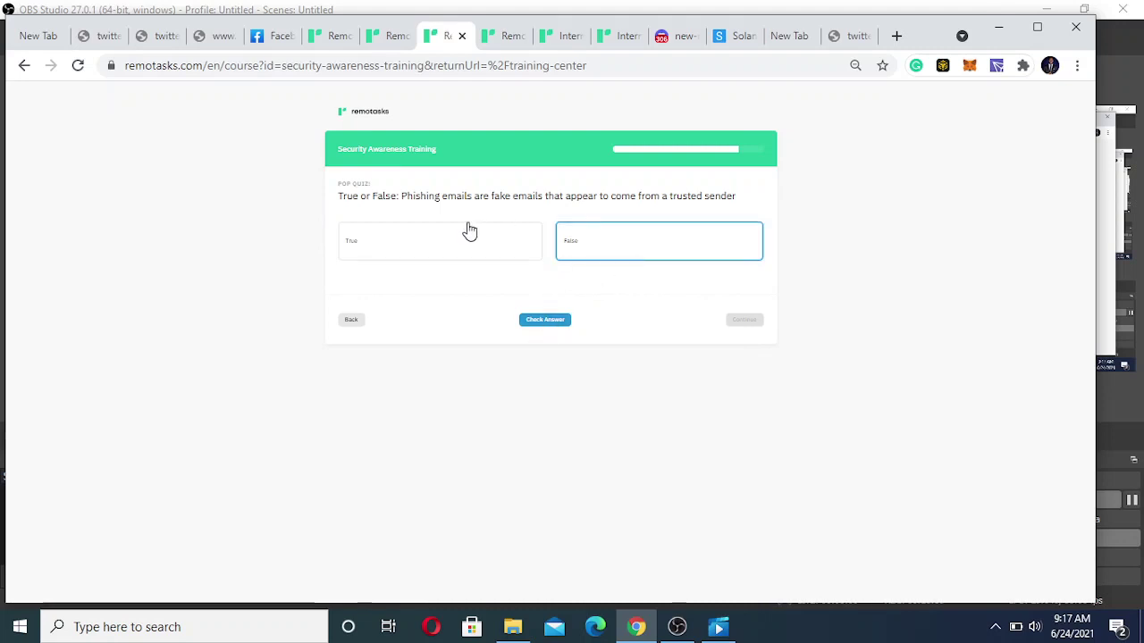
pyautogui.click(509, 257)
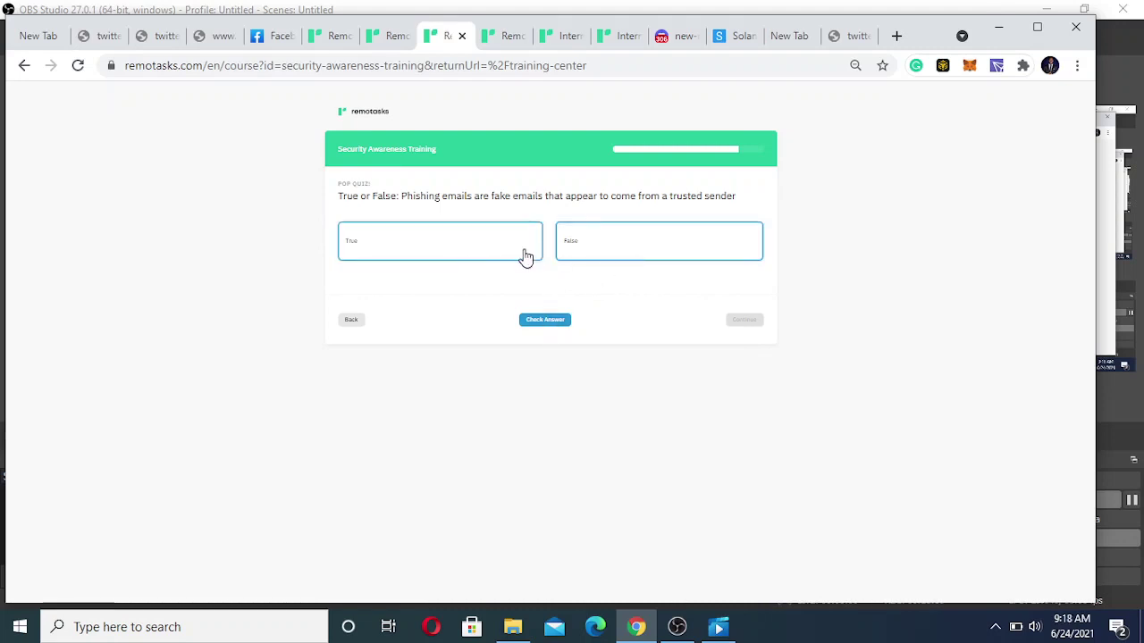
pyautogui.click(546, 331)
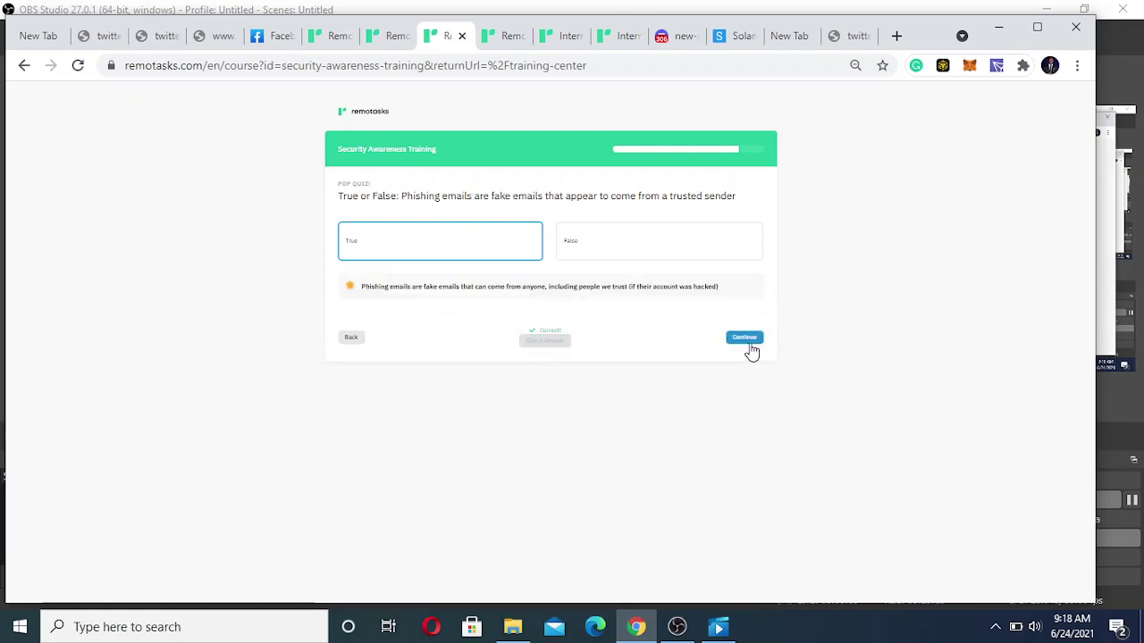
pyautogui.click(749, 341)
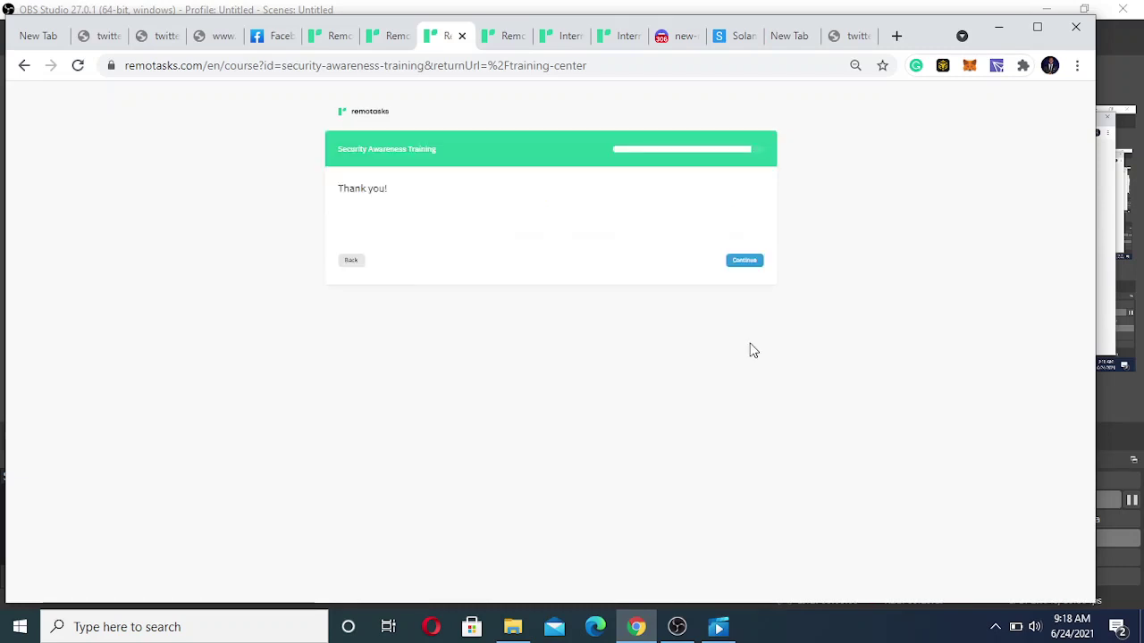
# Close the finished training, start the bee_2d_lidar_vehicles_group project course, and bring OBS Studio forward
pyautogui.click(742, 260)
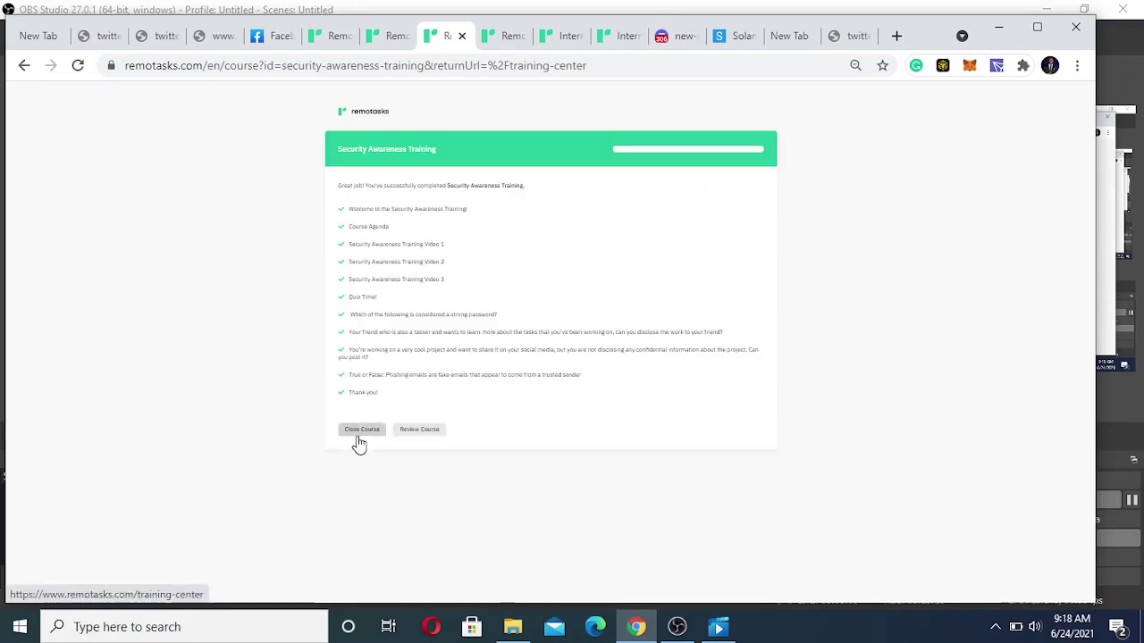
pyautogui.click(358, 441)
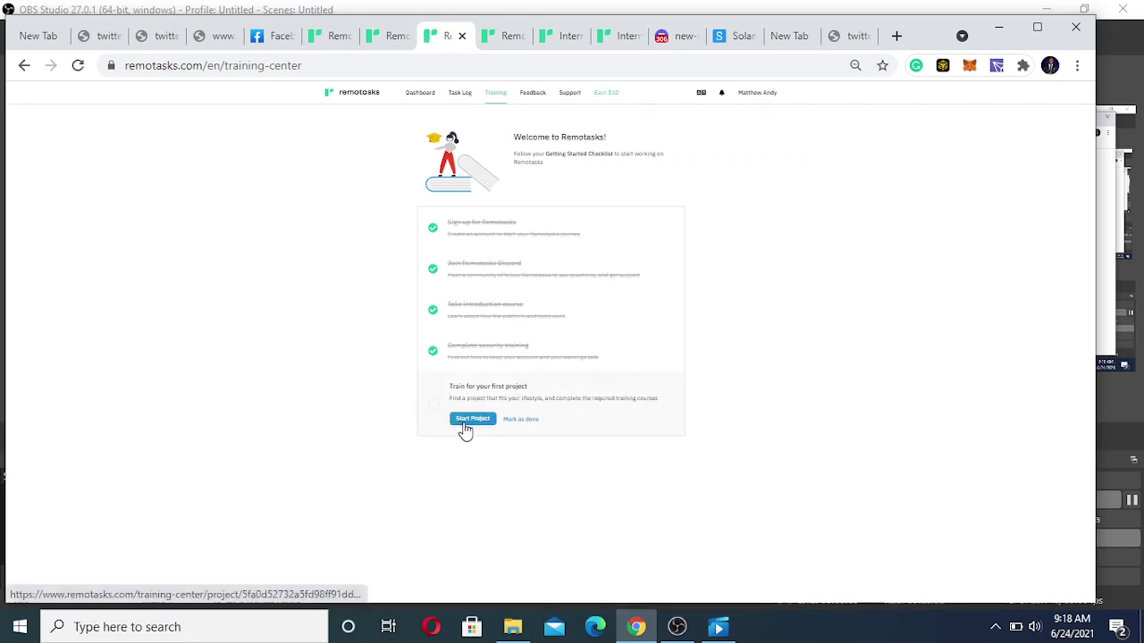
pyautogui.click(465, 428)
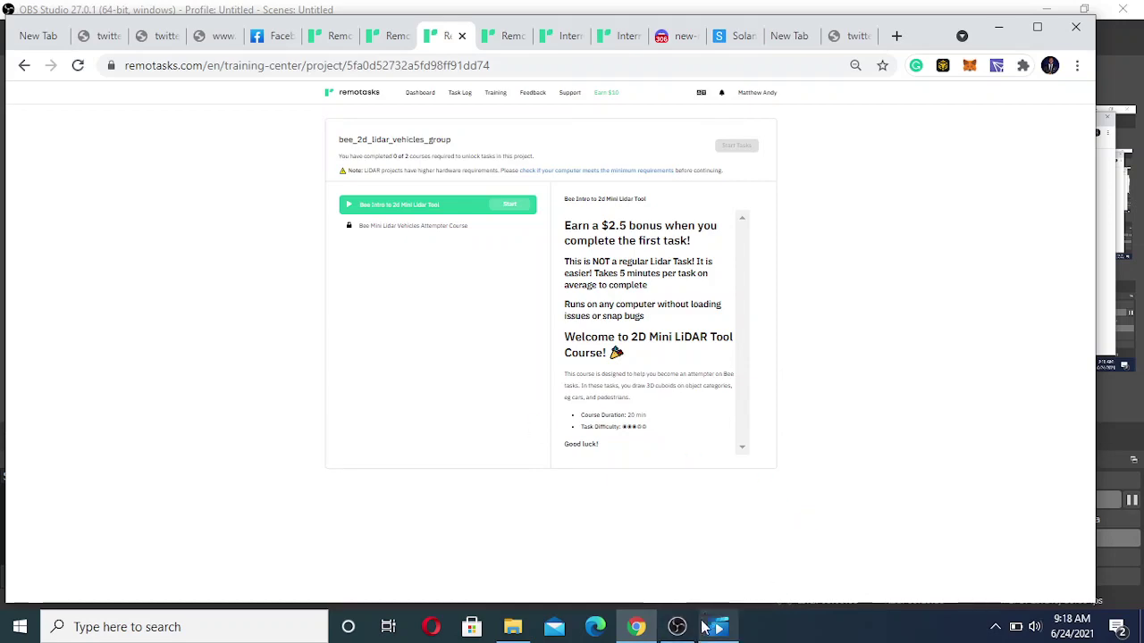
pyautogui.click(677, 628)
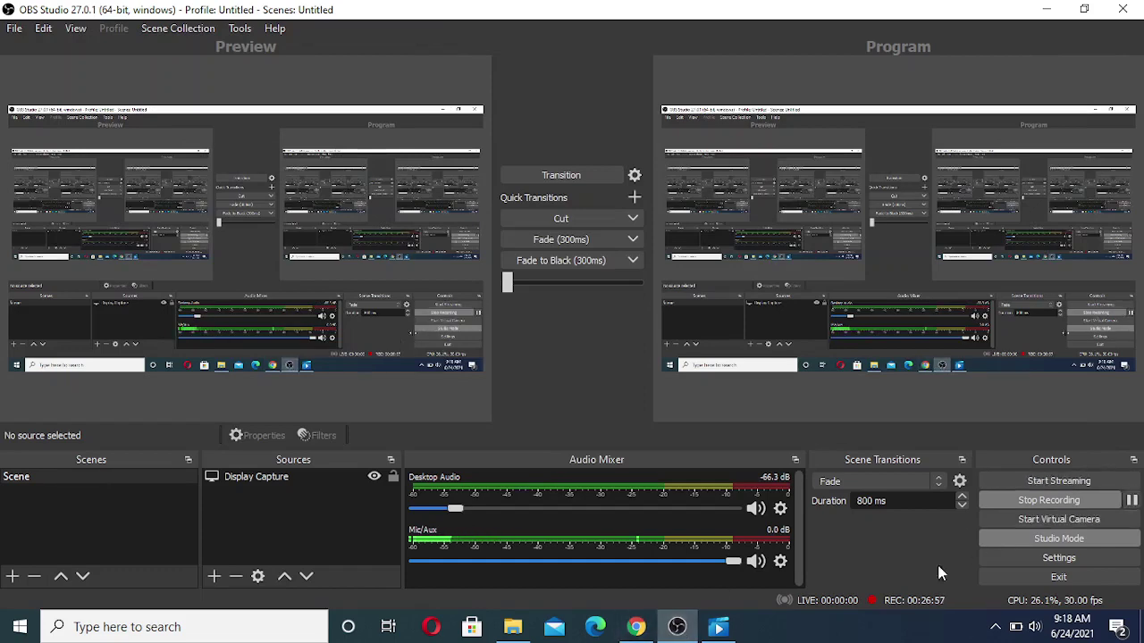
# Minimize OBS Studio to show the 'Bee Intro to 2D Mini Lidar Tool' course page
pyautogui.click(677, 628)
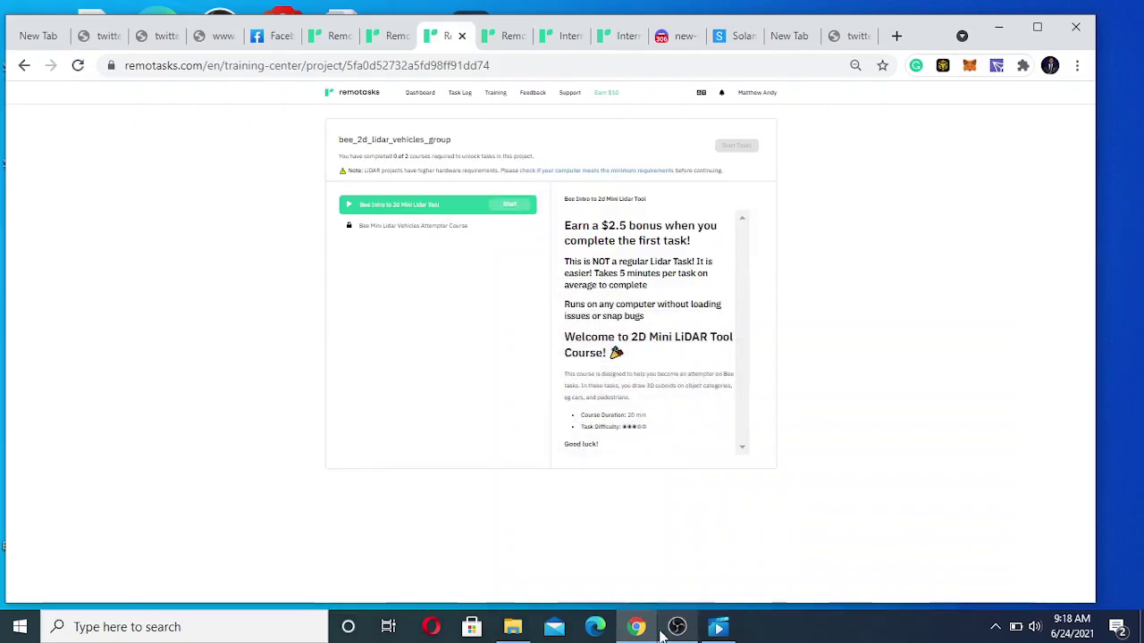